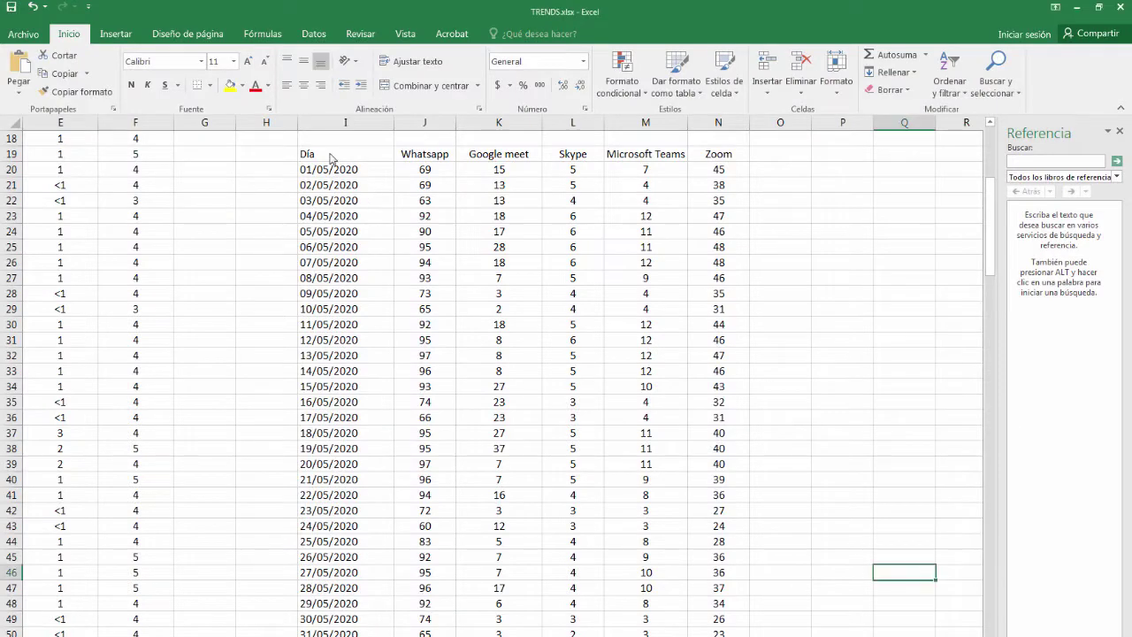
- Select the TRENDS.xlsx usage table from the Día header to the last Zoom value
drag(319, 154, 716, 632)
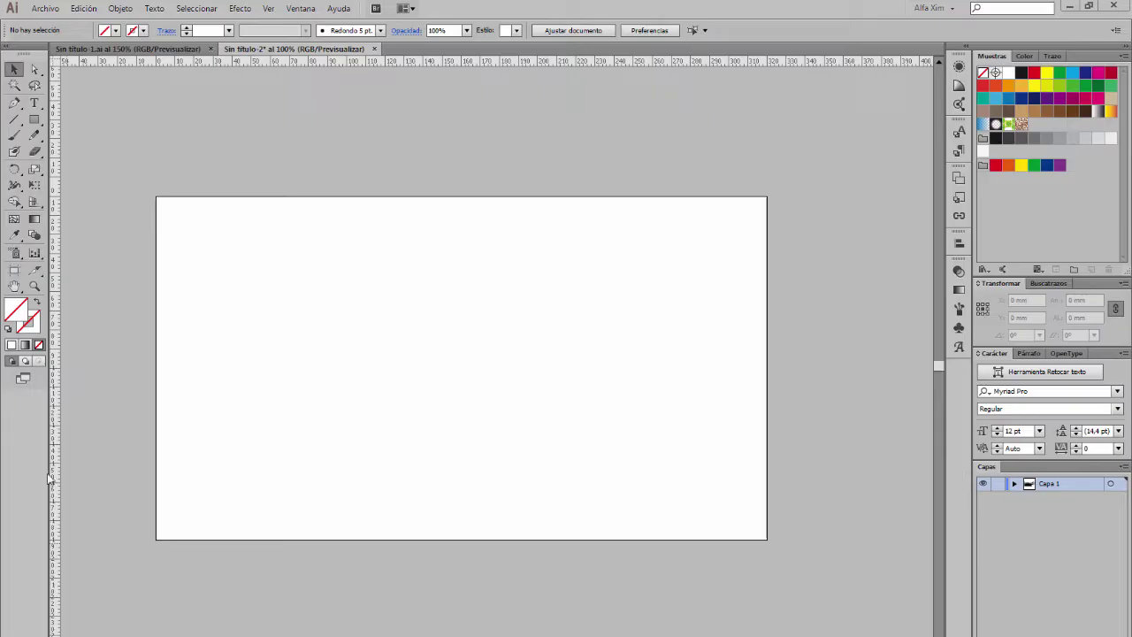
- Draw a stacked column graph and fill it with the pasted Excel usage data
click(34, 254)
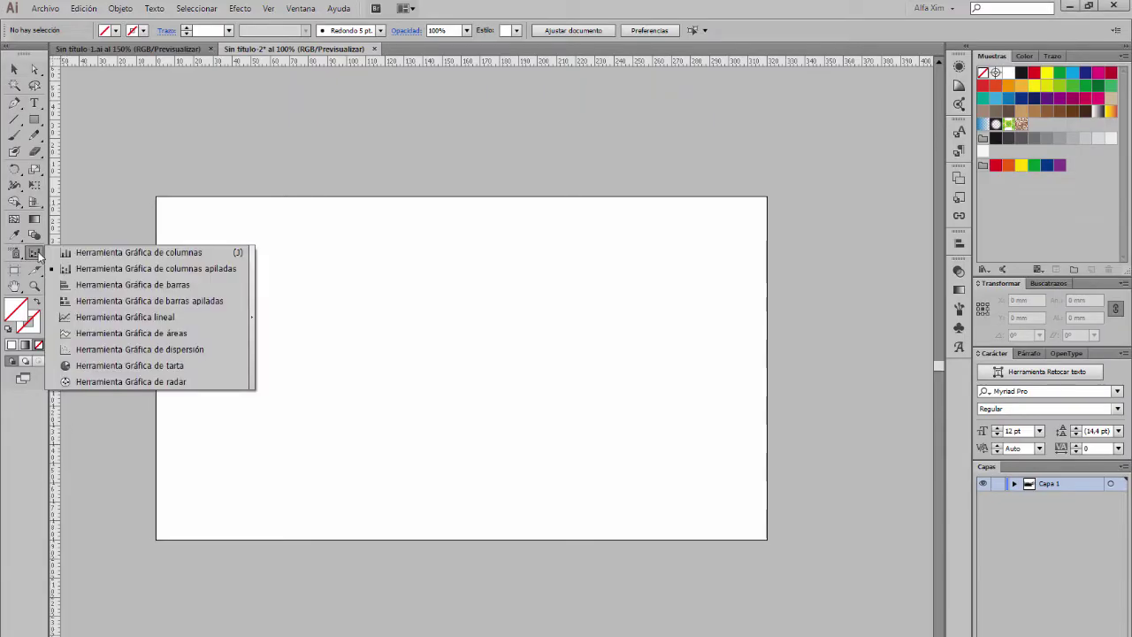
click(133, 268)
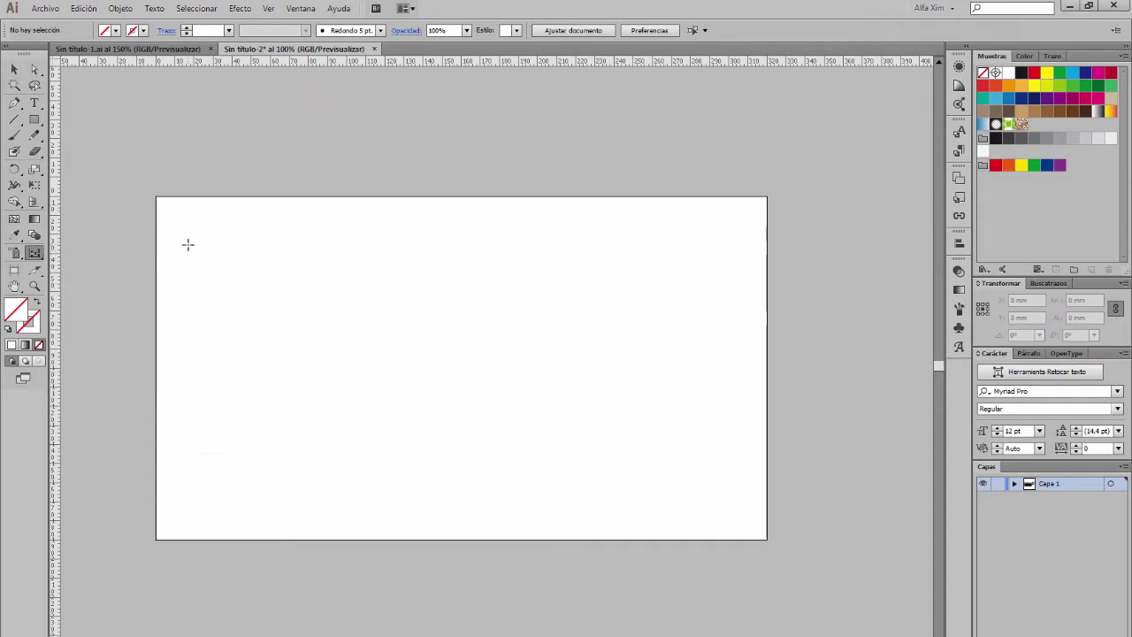
drag(227, 452, 733, 511)
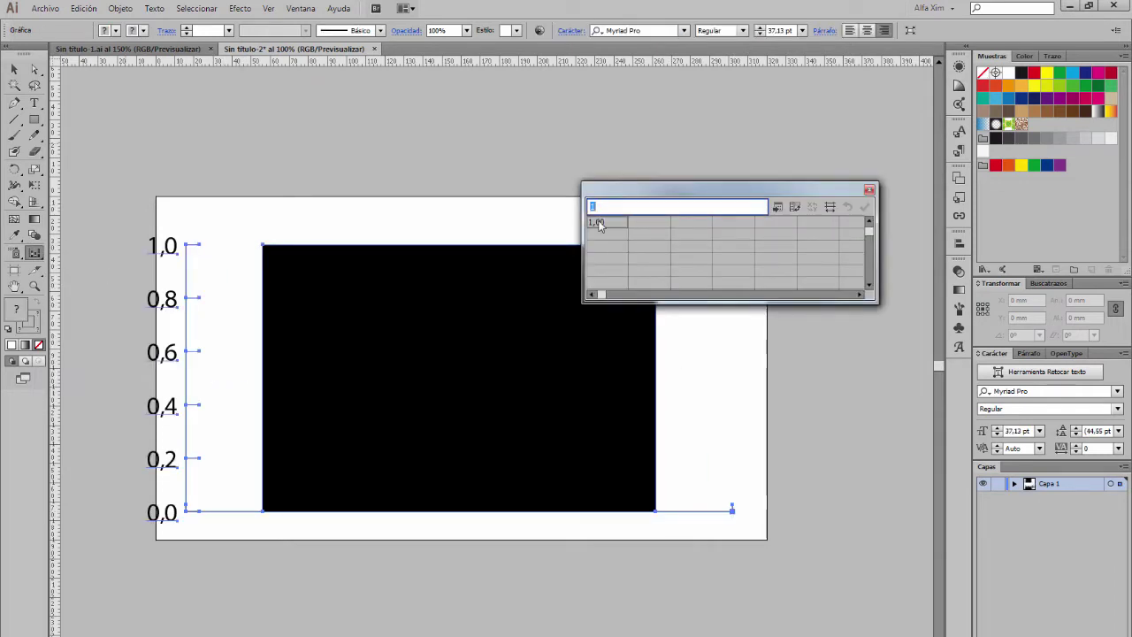
click(83, 8)
click(103, 85)
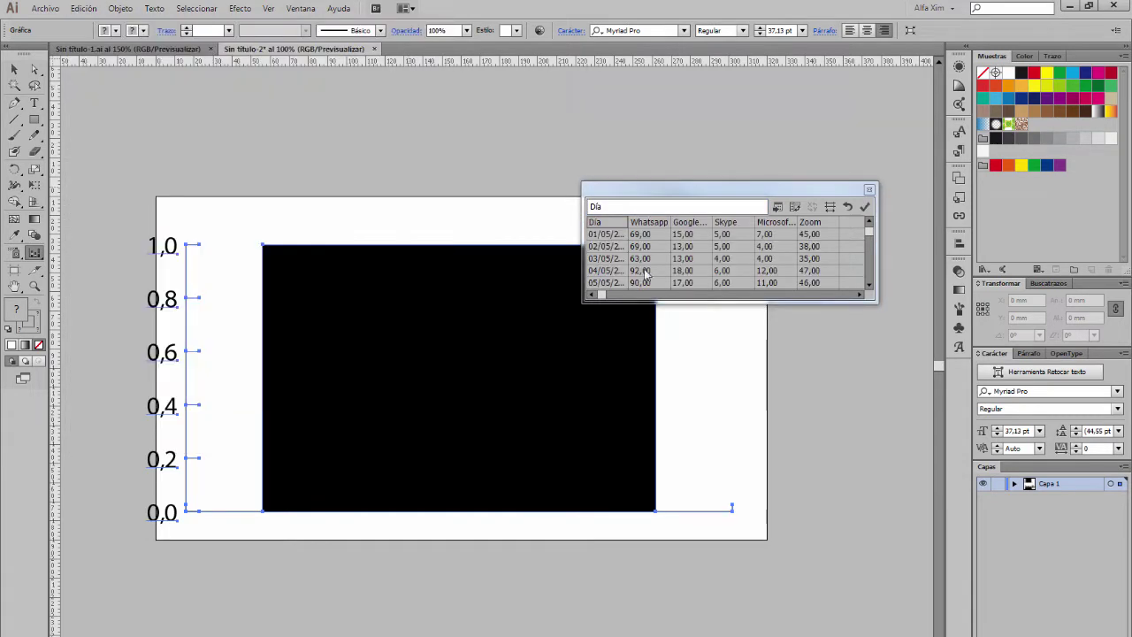
drag(874, 302, 898, 636)
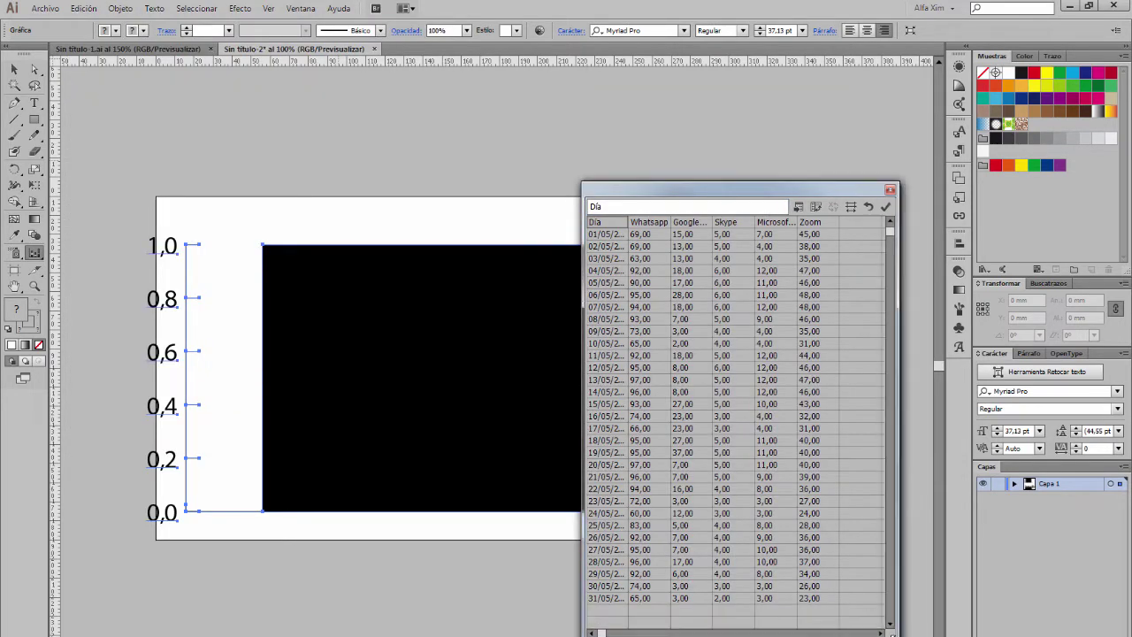
click(886, 209)
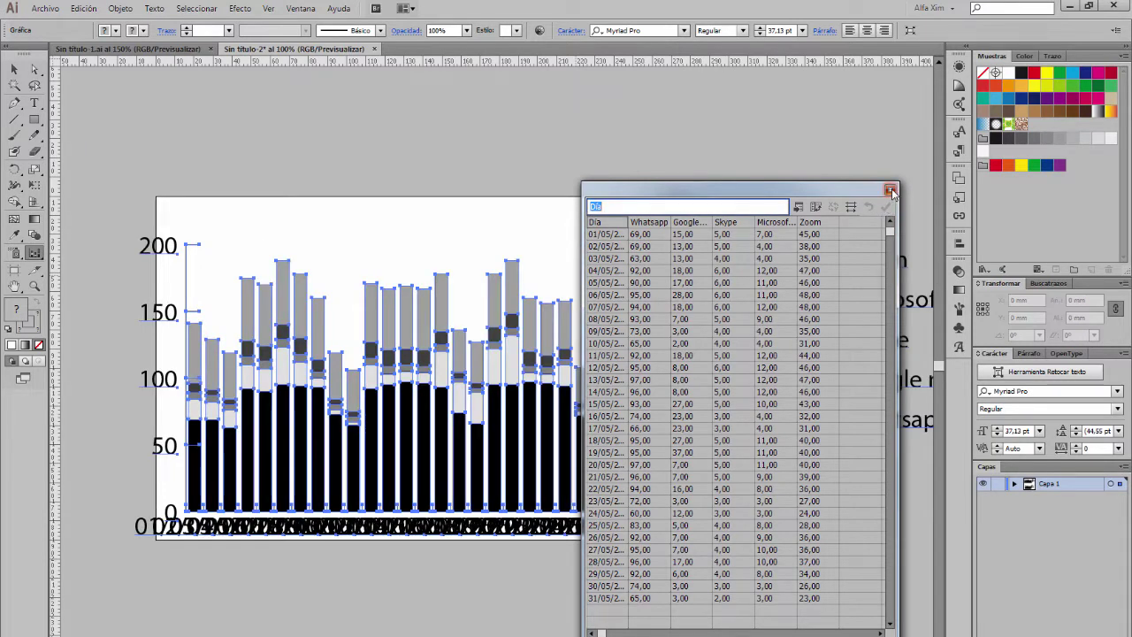
click(892, 191)
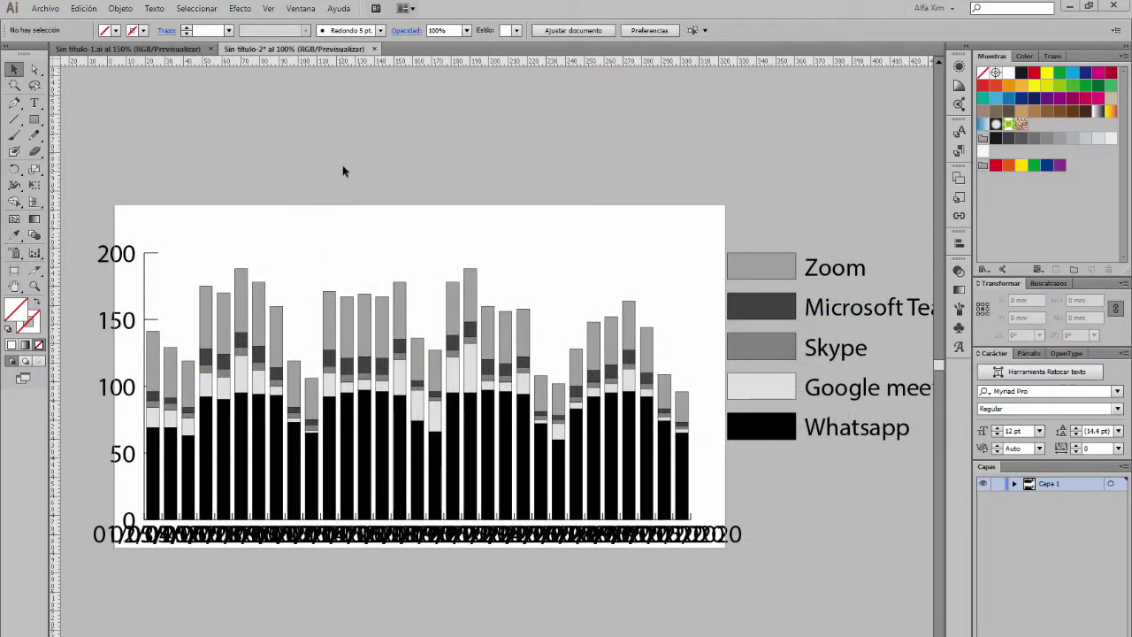
- Paste the six colour sample squares above the chart
key(ctrl+v)
mouse_move(347, 349)
mouse_down()
mouse_move(221, 157)
mouse_move(234, 156)
mouse_up()
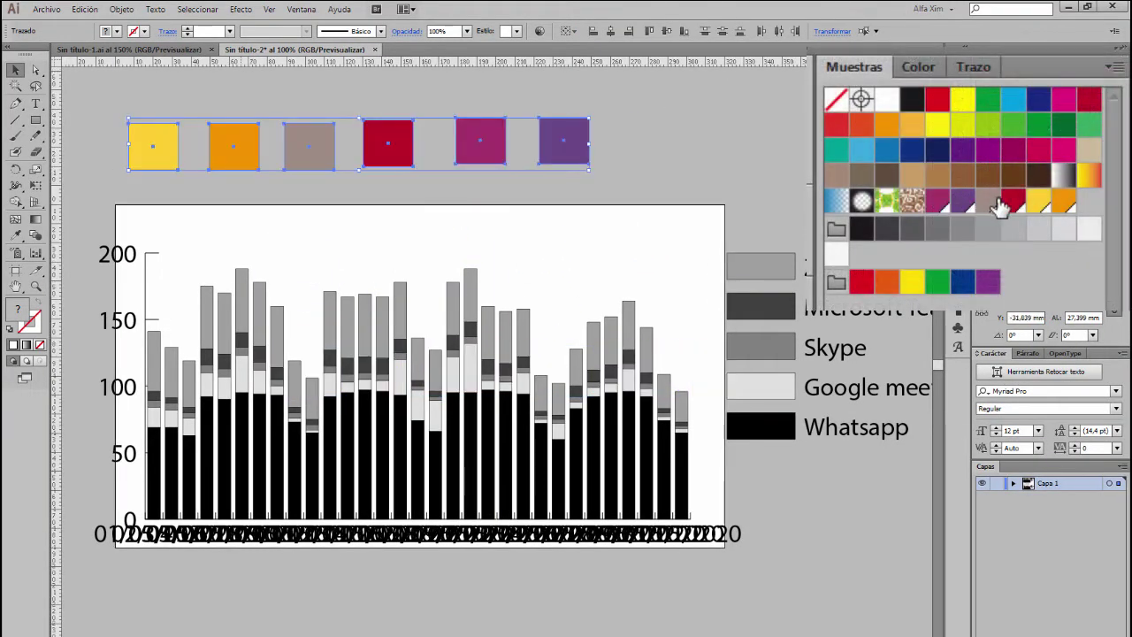
click(803, 136)
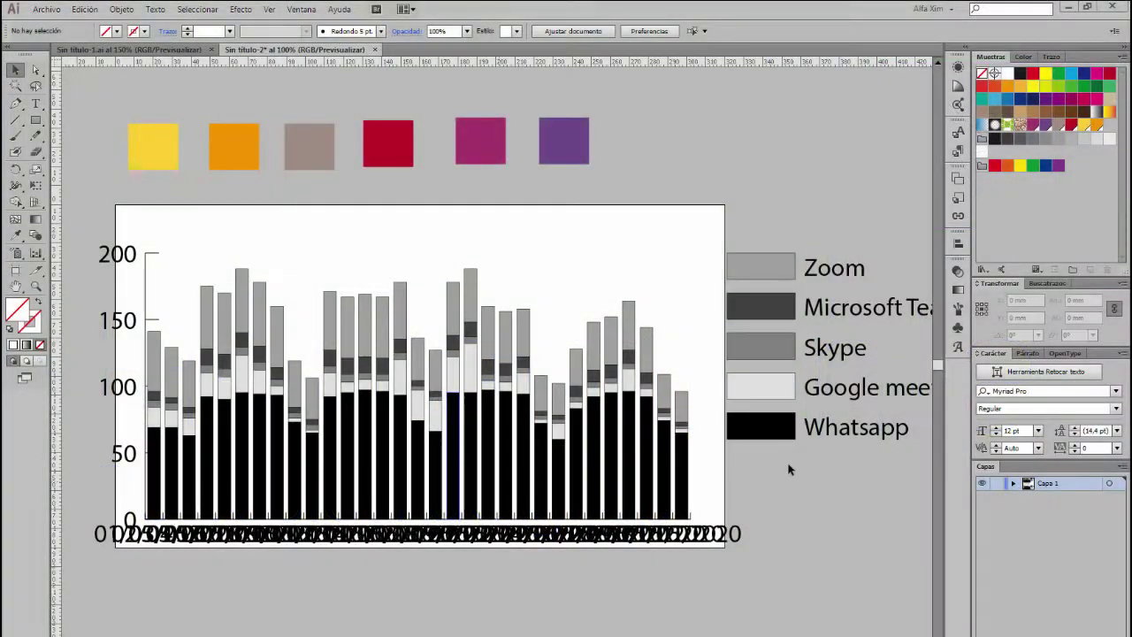
- Colour the Zoom series yellow and the Microsoft Teams series orange from the samples
drag(36, 69, 88, 83)
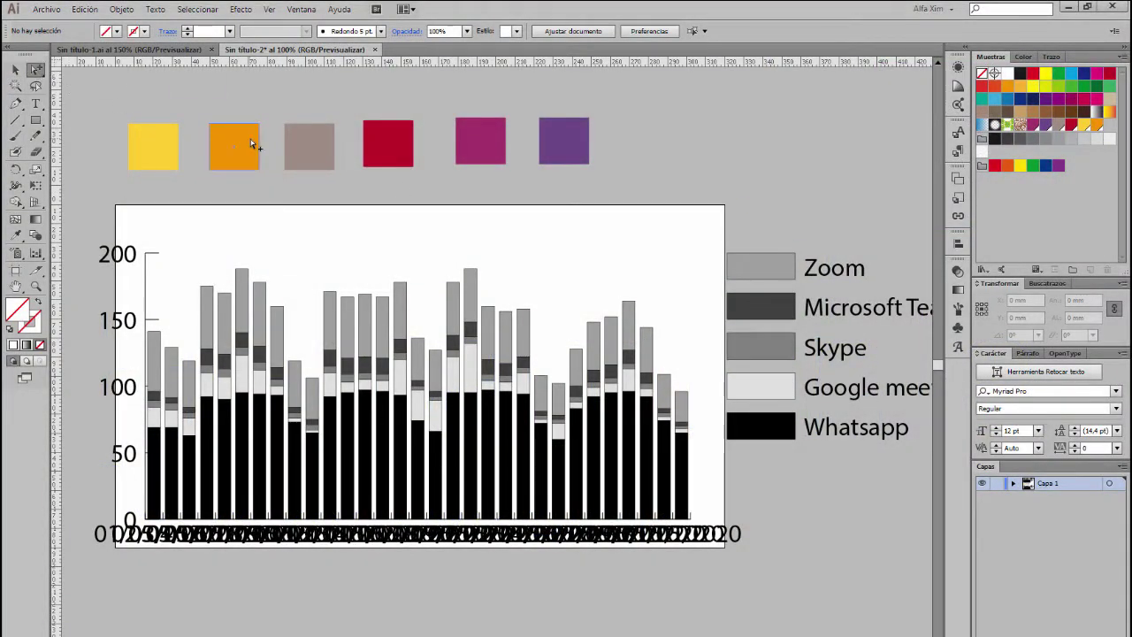
click(762, 263)
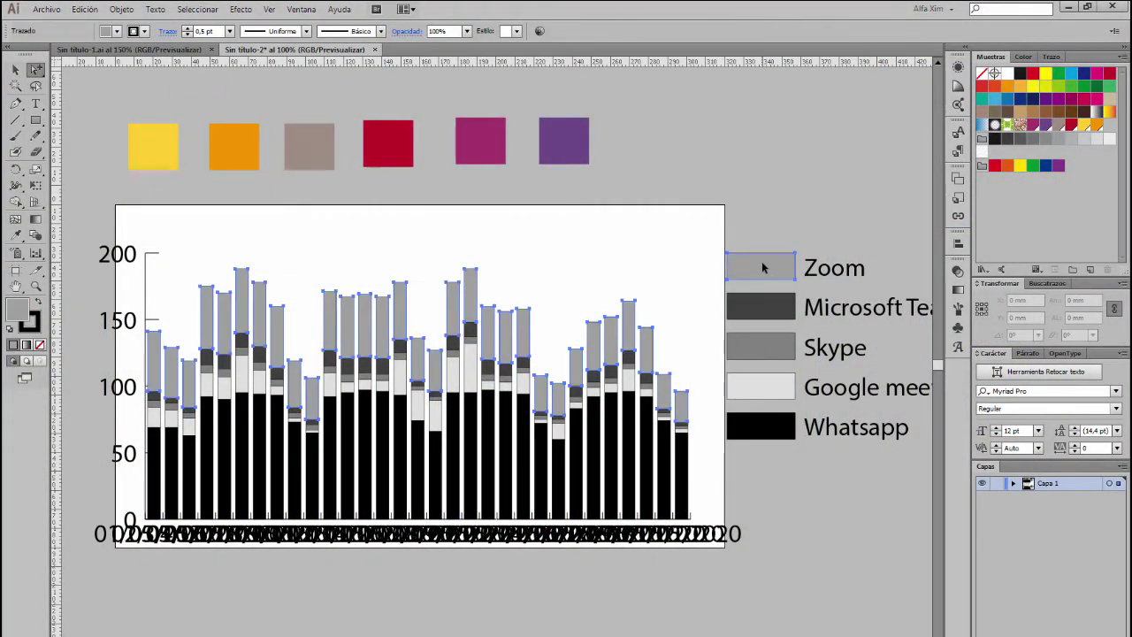
click(152, 149)
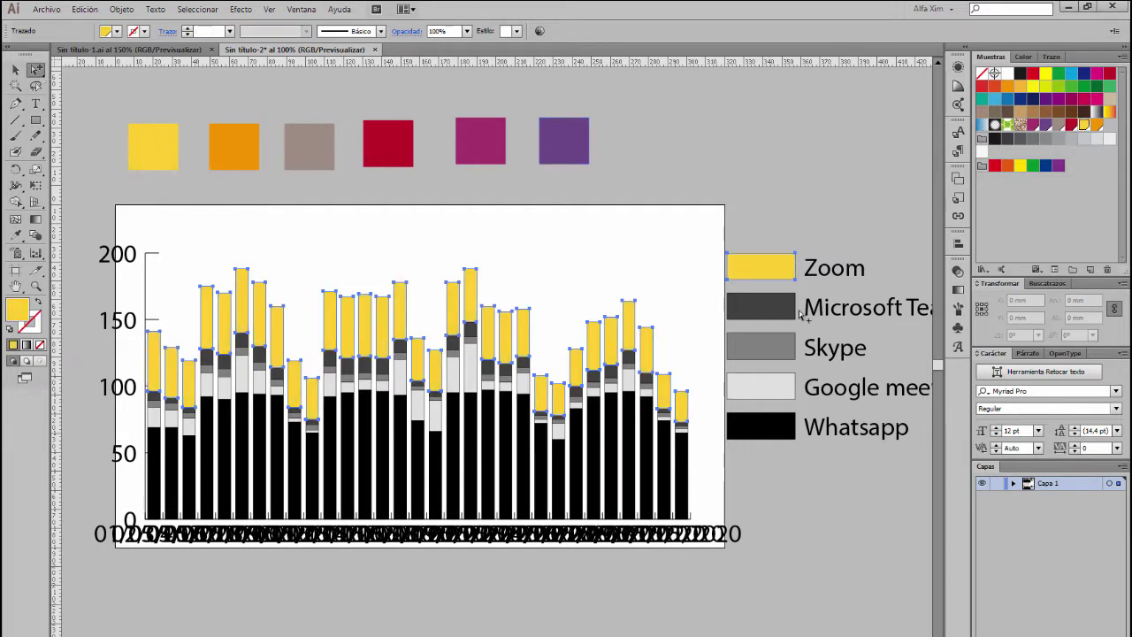
click(772, 312)
click(772, 304)
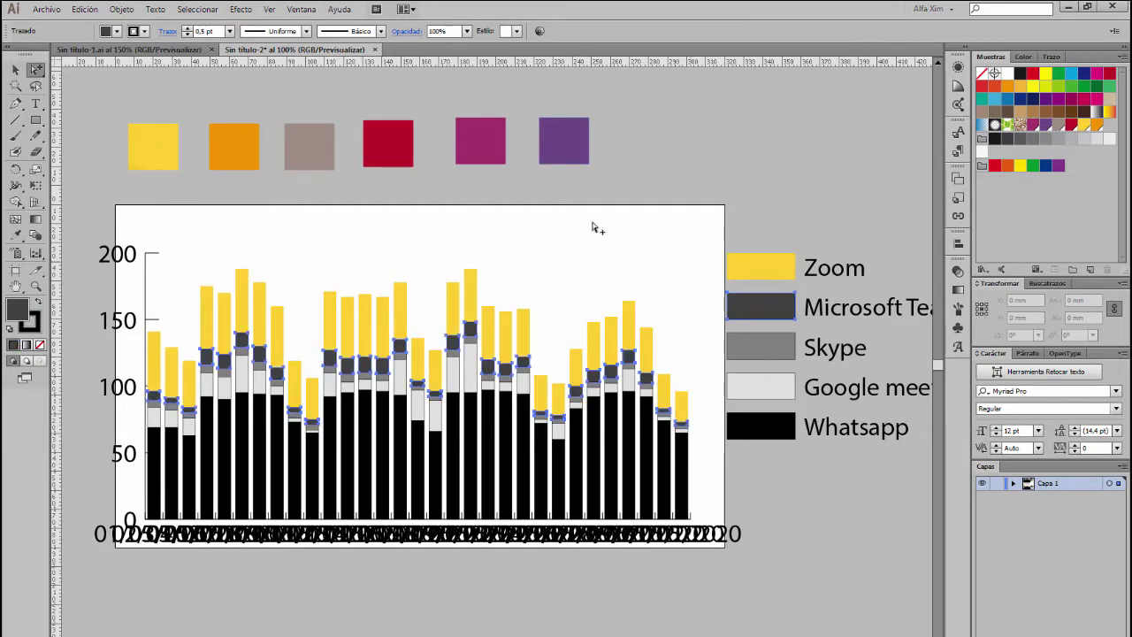
key(i)
click(244, 146)
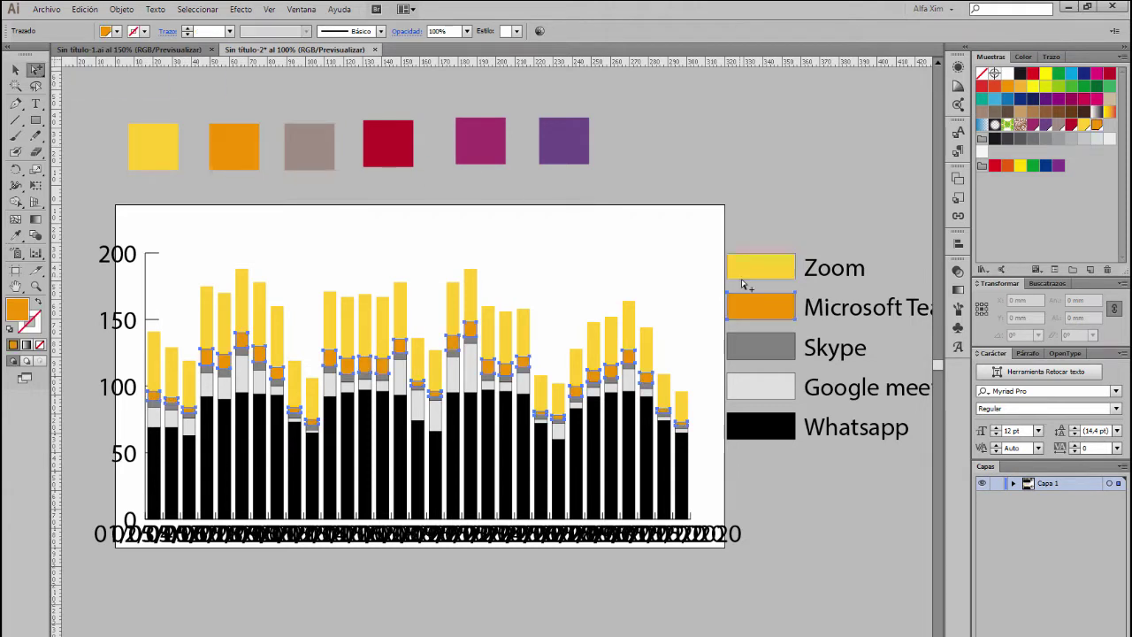
- Colour Skype beige, Google meet crimson and Whatsapp magenta from the samples
click(757, 346)
click(313, 147)
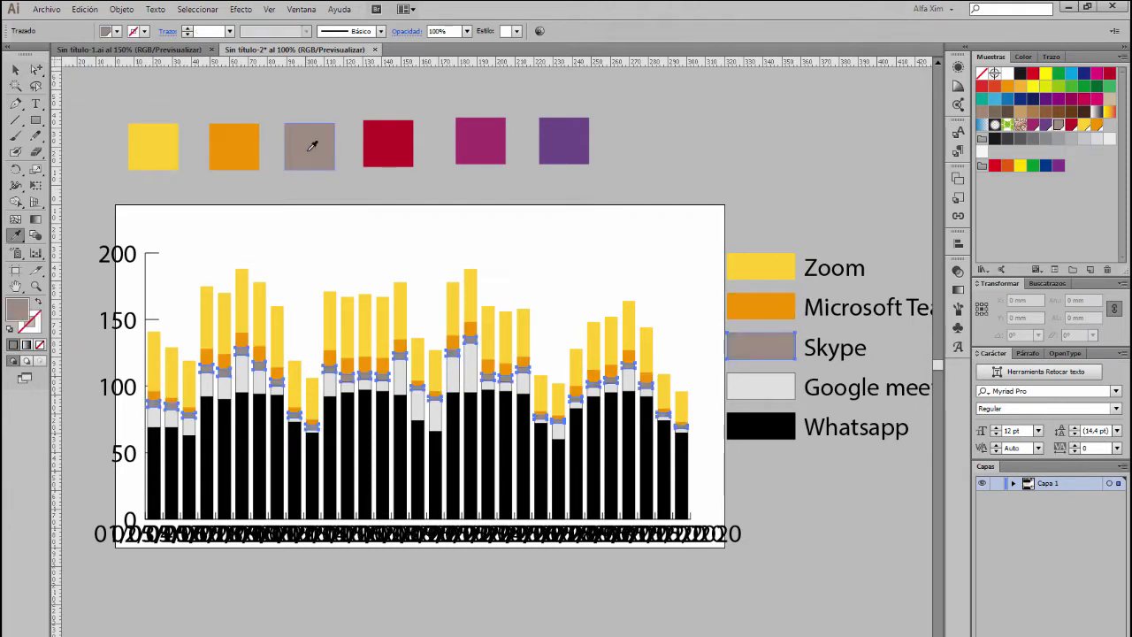
click(768, 389)
click(389, 146)
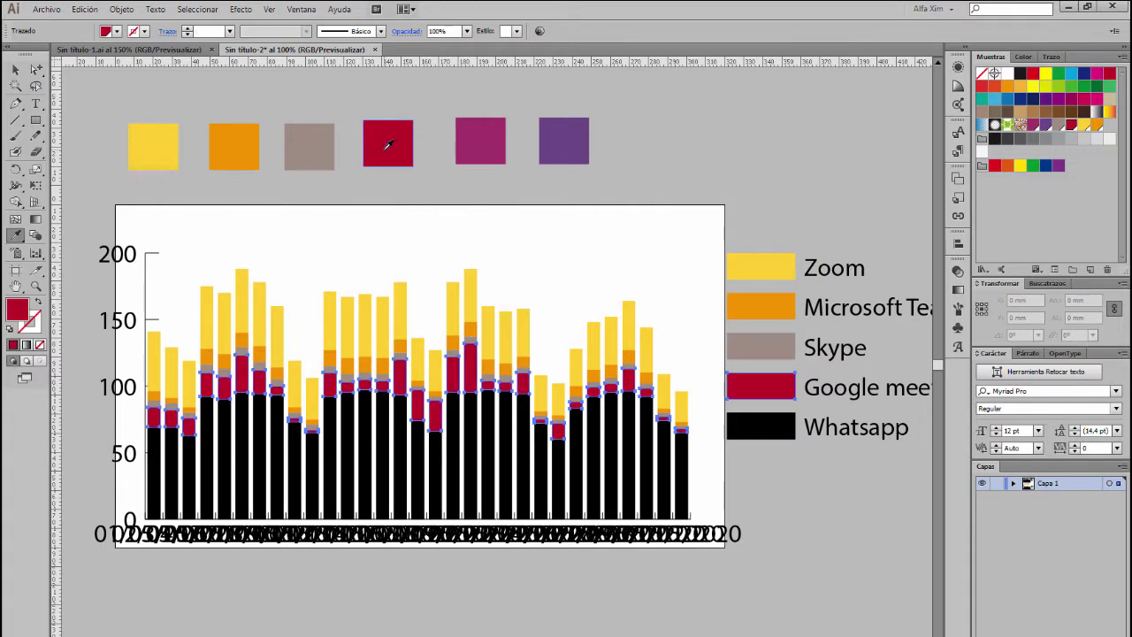
click(776, 431)
click(482, 140)
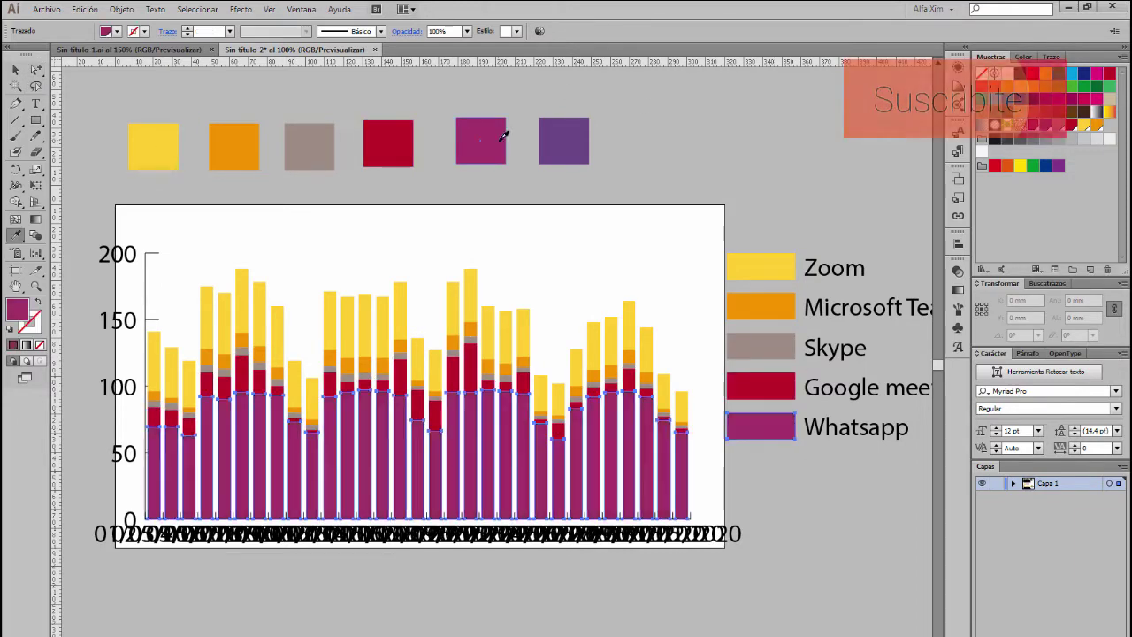
key(v)
click(703, 184)
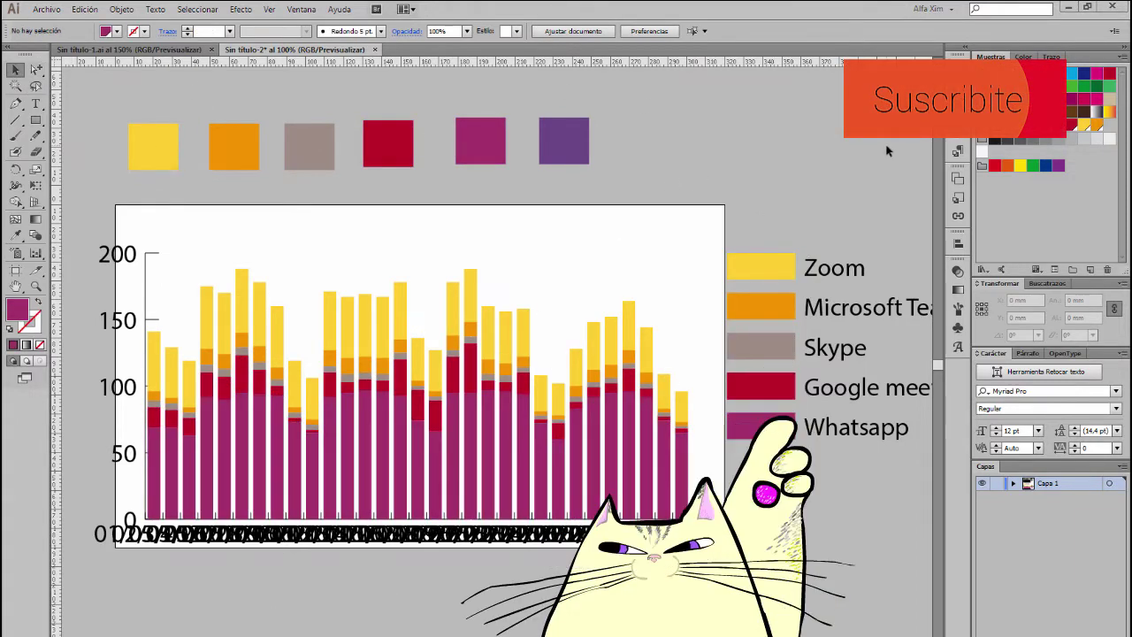
- Set the Zoom legend text to Roboto at 12 pt
key(t)
drag(807, 267, 865, 268)
click(559, 31)
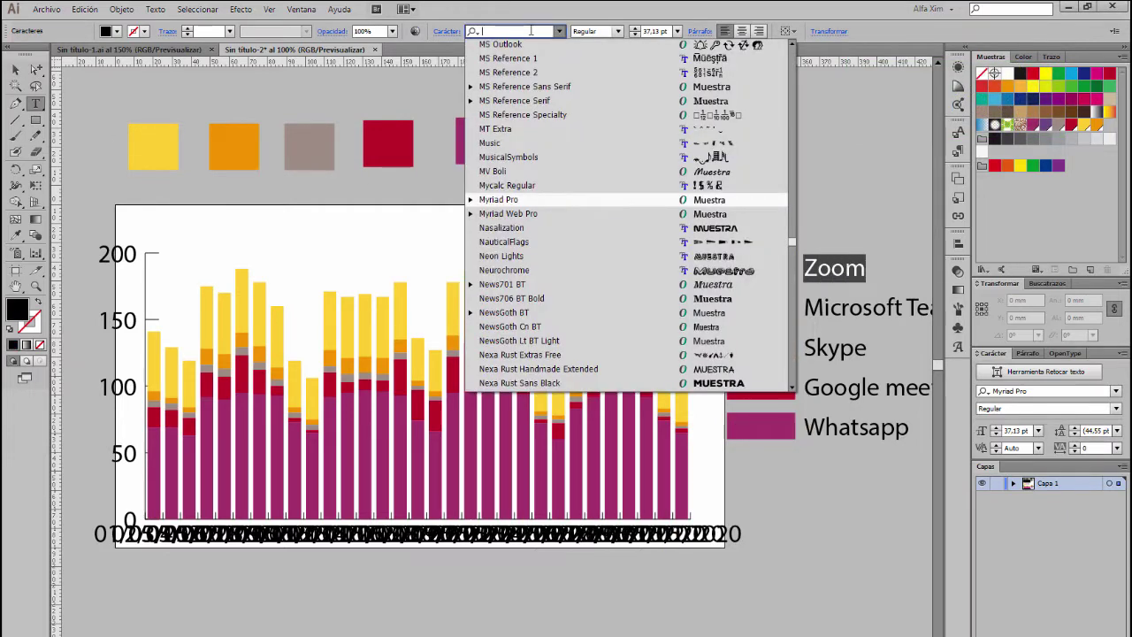
text(Roboto)
key(Return)
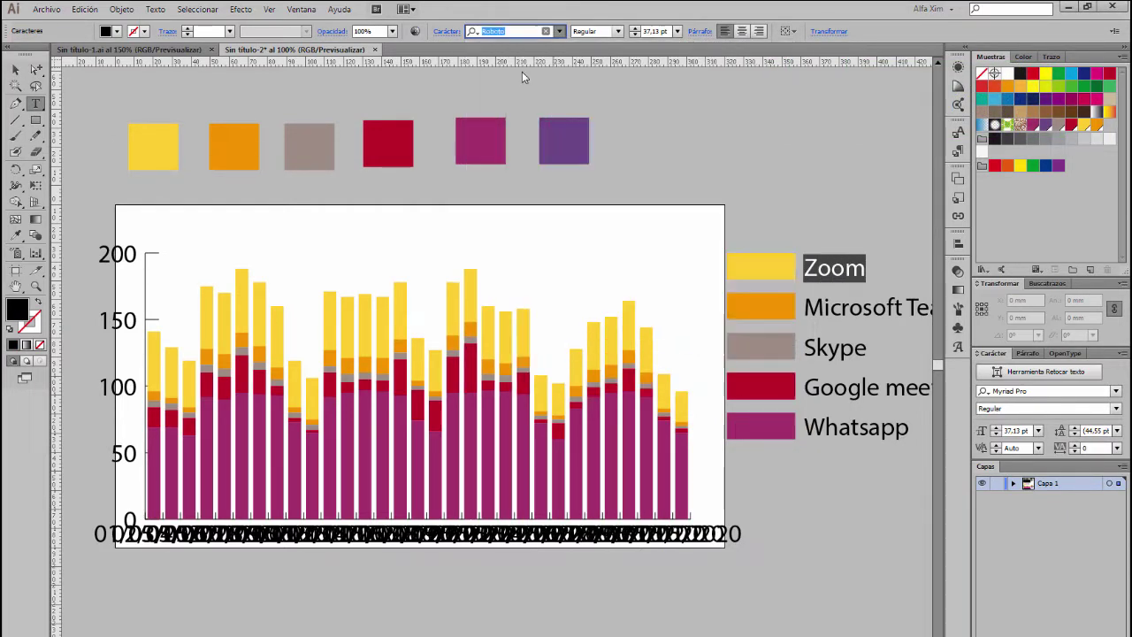
click(664, 31)
text(12)
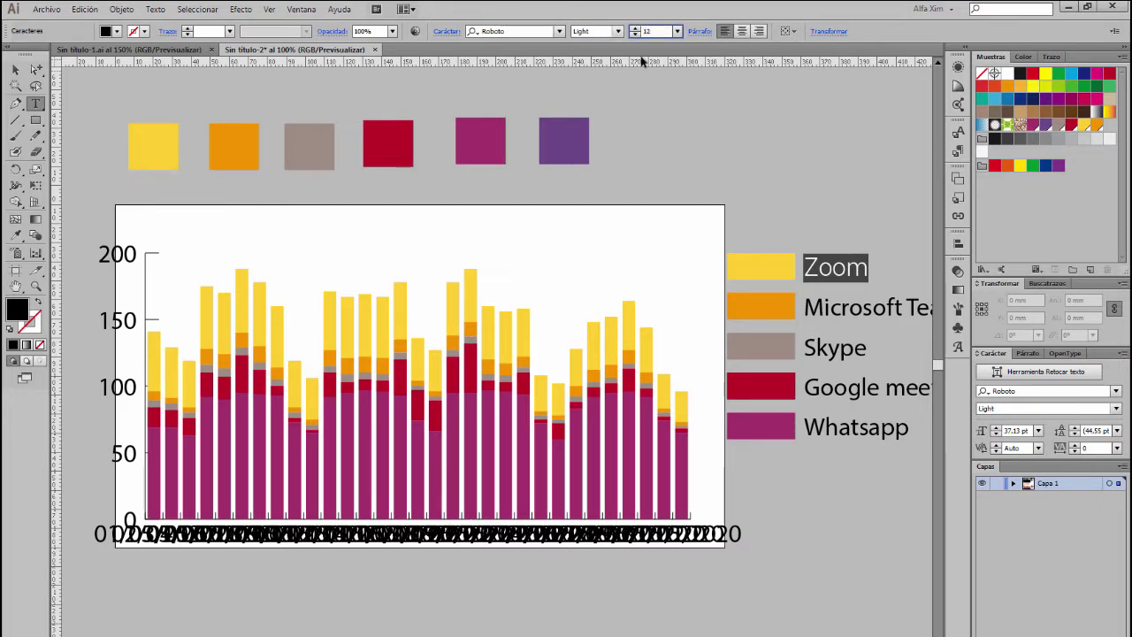
text(15)
key(Return)
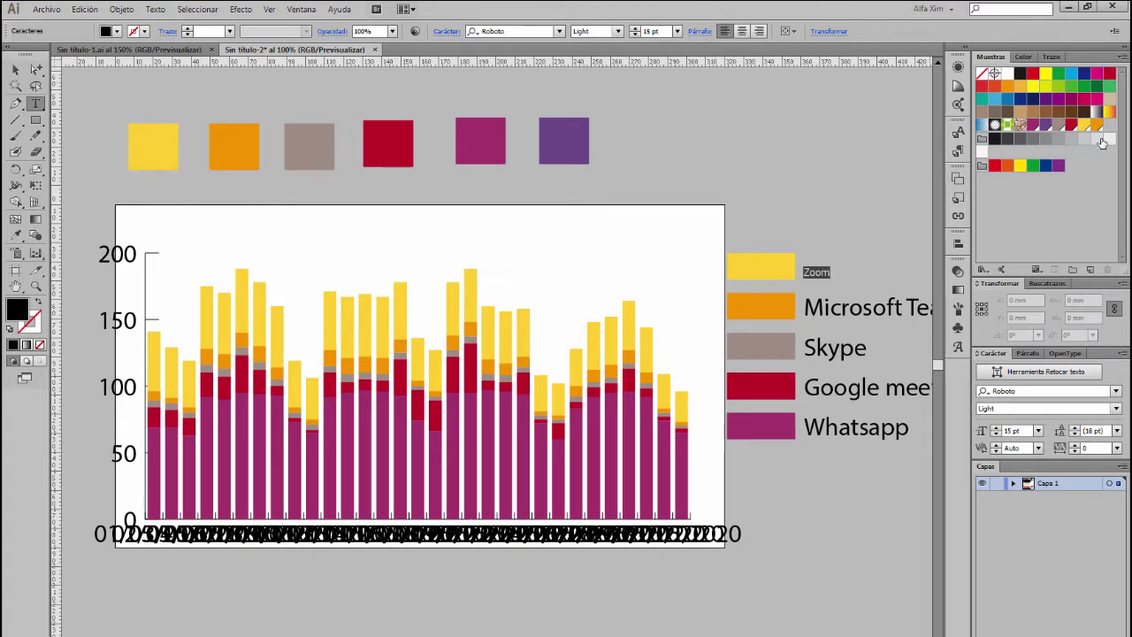
- Create a new paragraph style named 'Roboto Light 15'
click(962, 152)
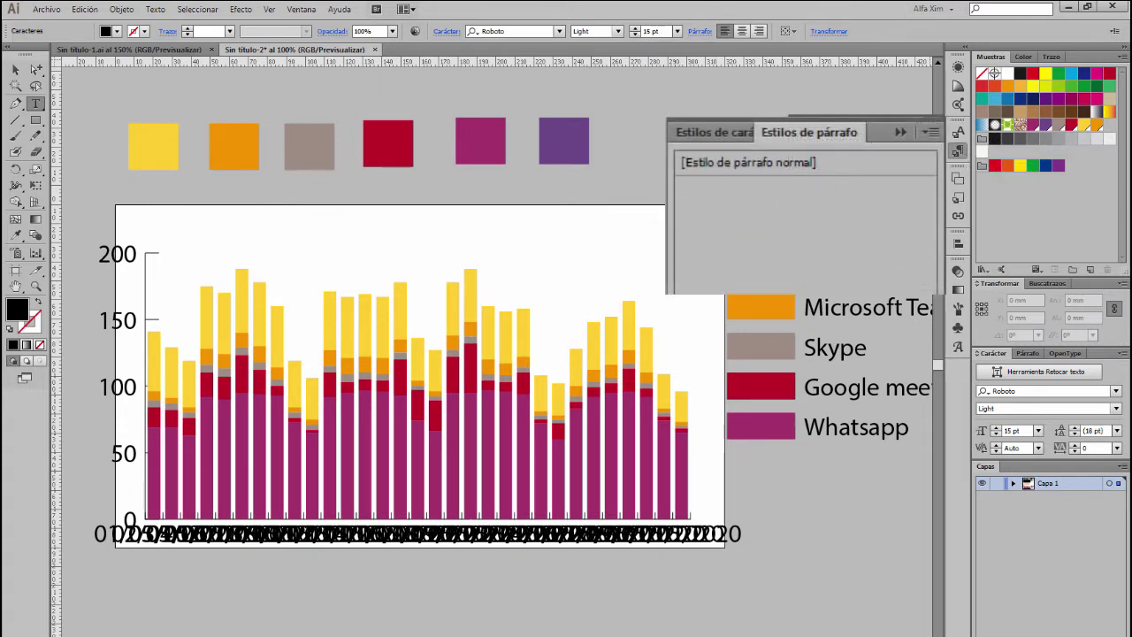
double_click(752, 189)
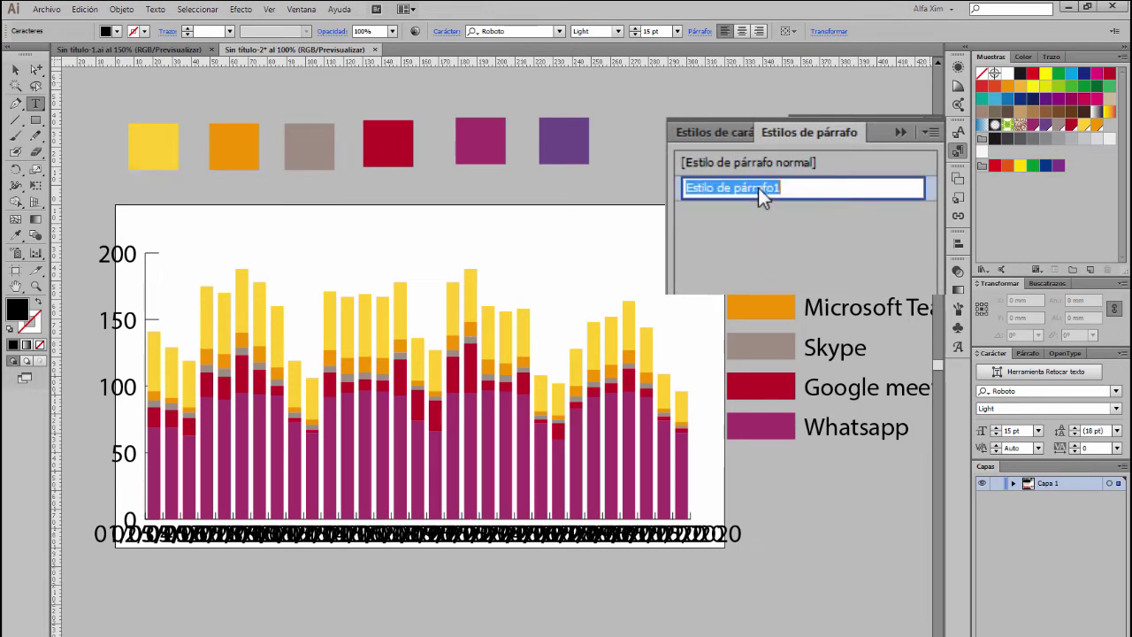
text(Robot)
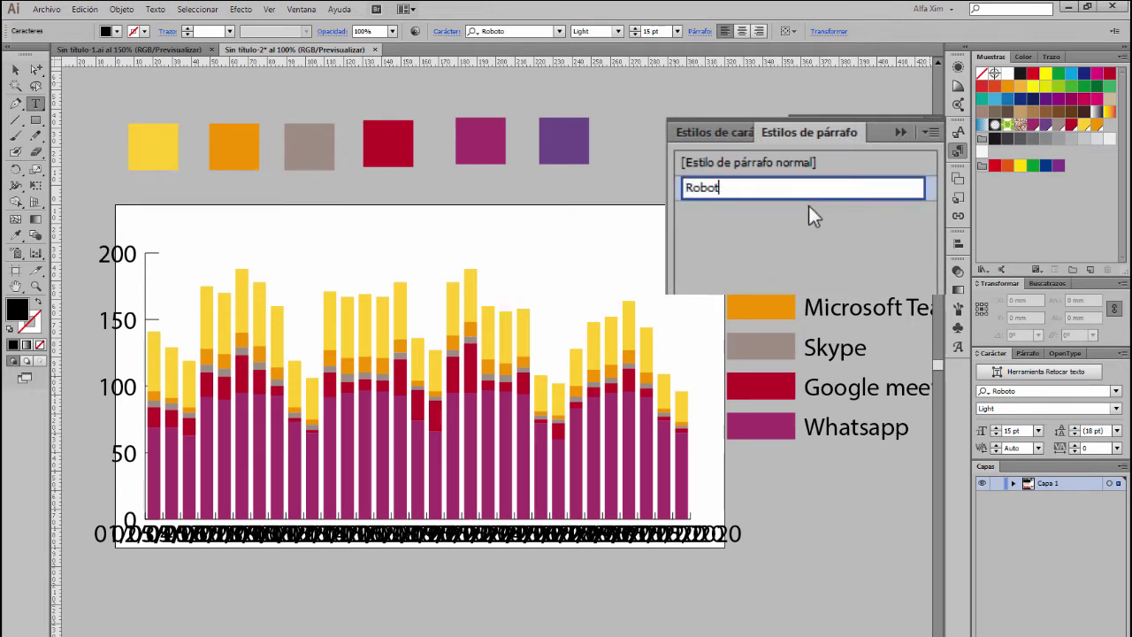
text(o Light)
text( 15)
key(Return)
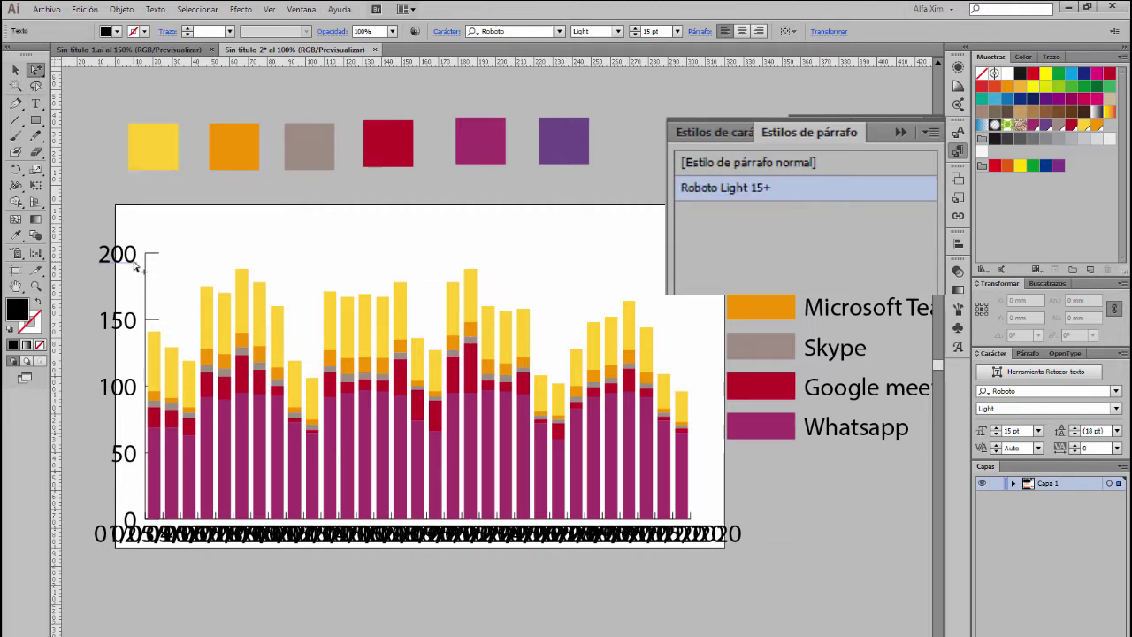
- Apply the Roboto Light 15 style, right-aligned, to the chart's axis labels
click(133, 267)
click(724, 191)
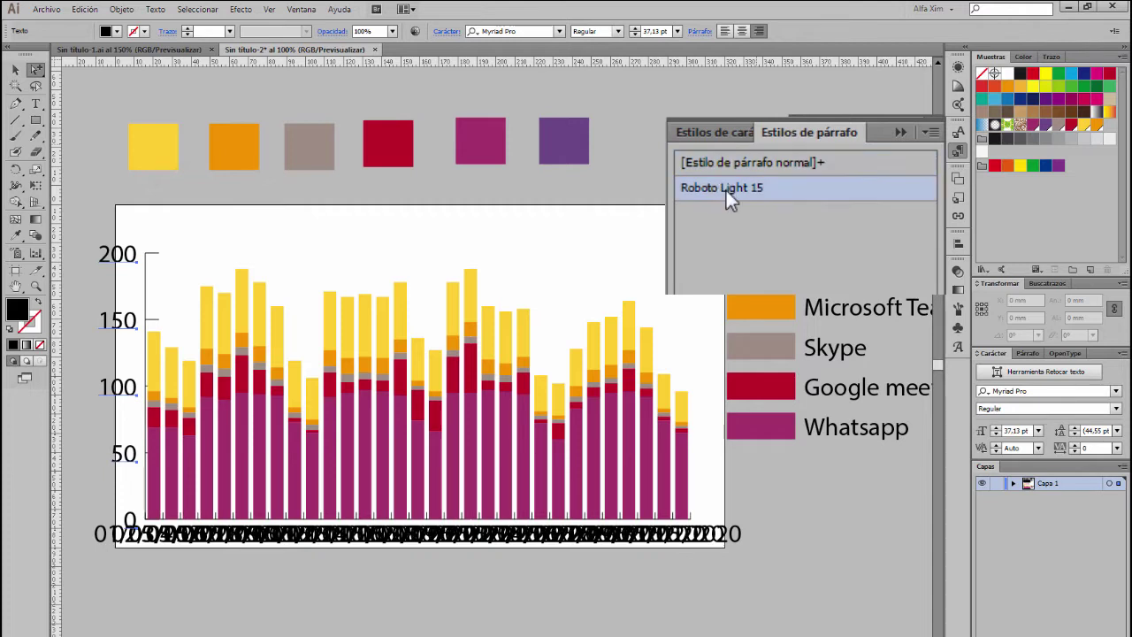
click(760, 32)
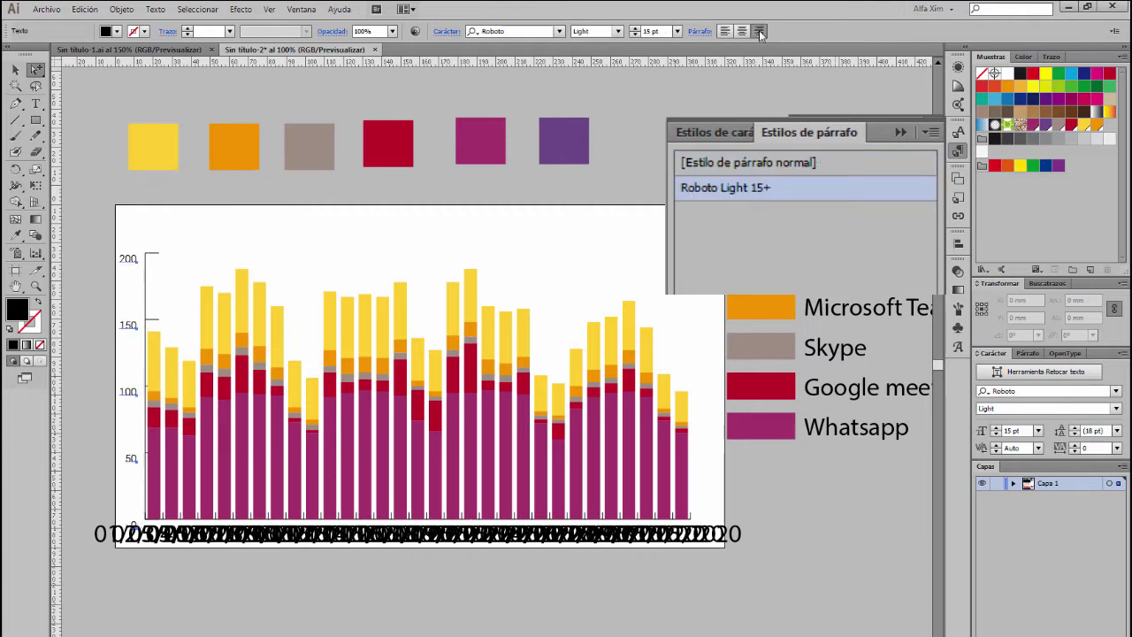
drag(99, 538, 758, 563)
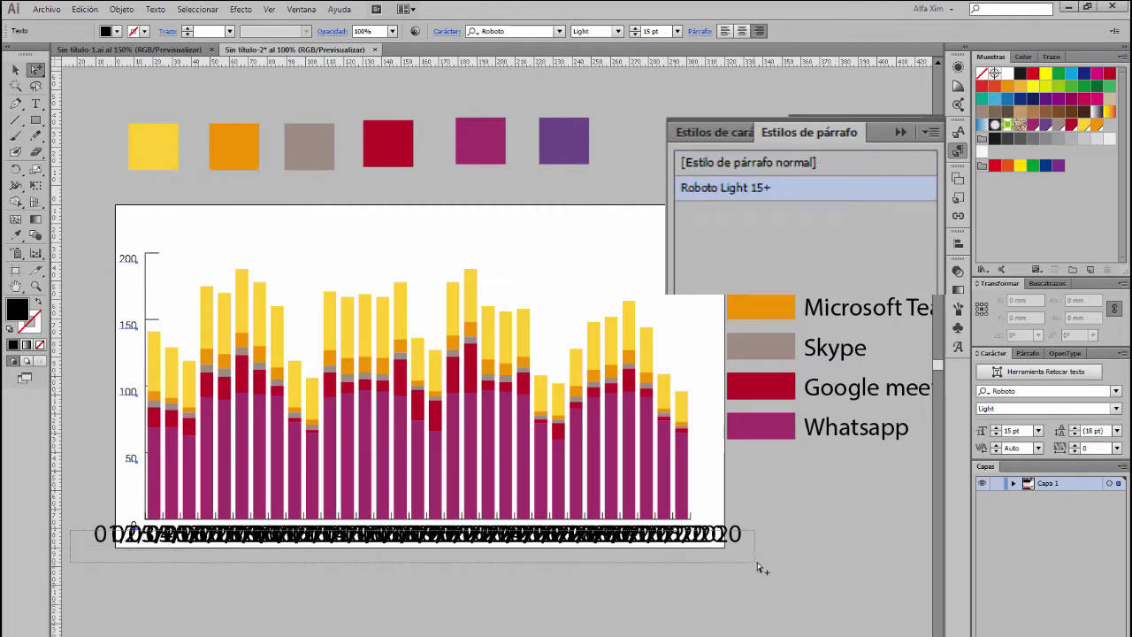
click(688, 189)
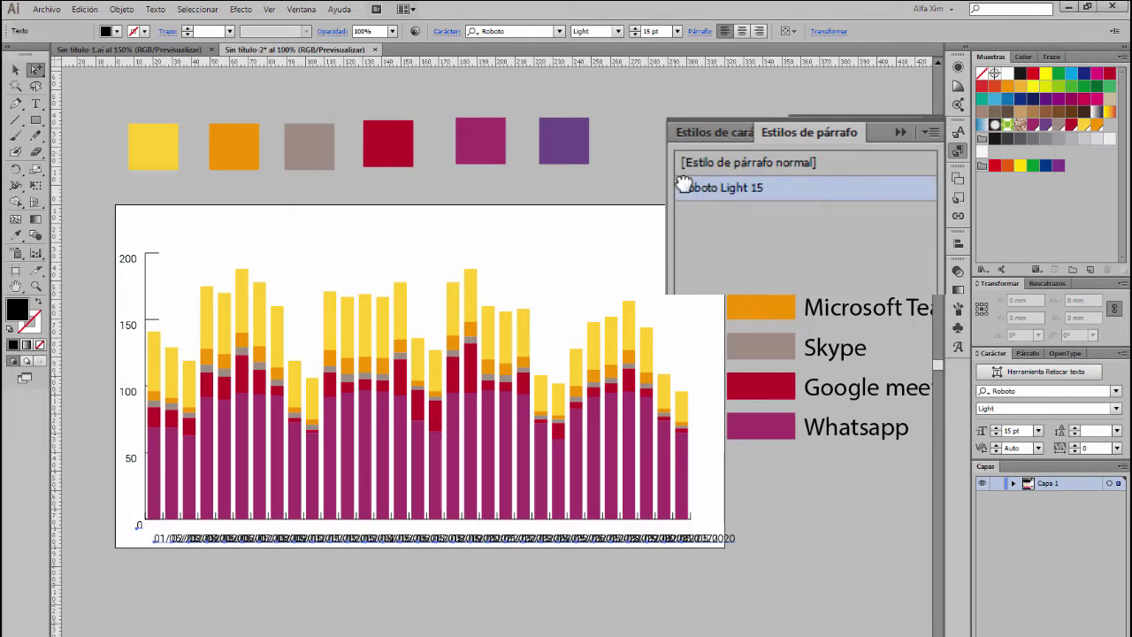
- Rotate the first two date labels 90° with Object > Transform > Rotate
click(121, 9)
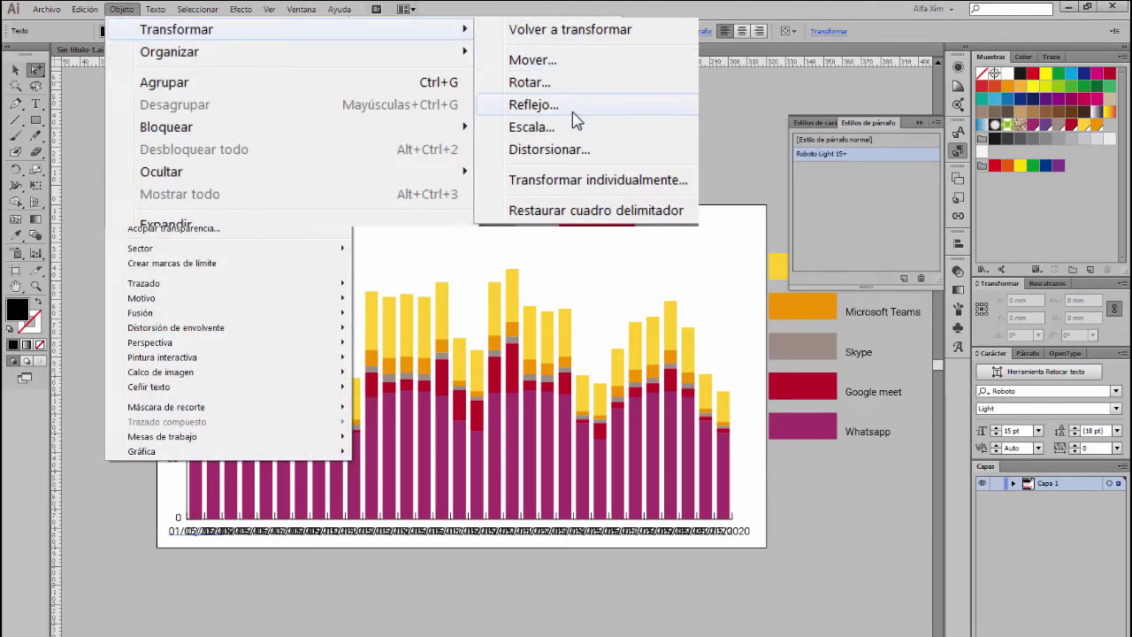
click(389, 61)
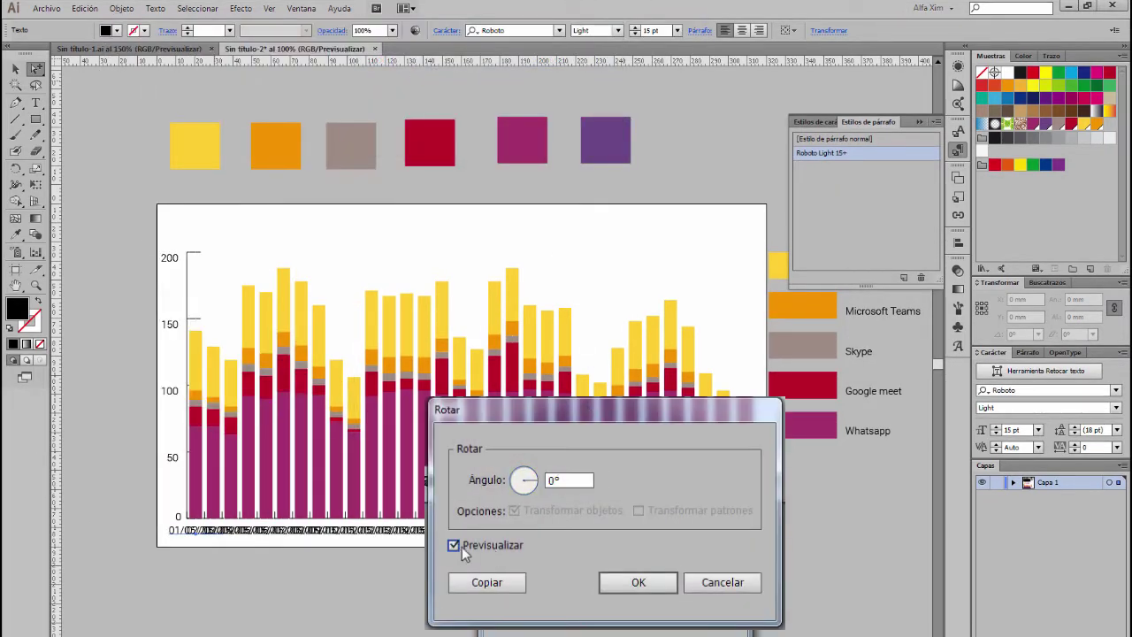
text(90)
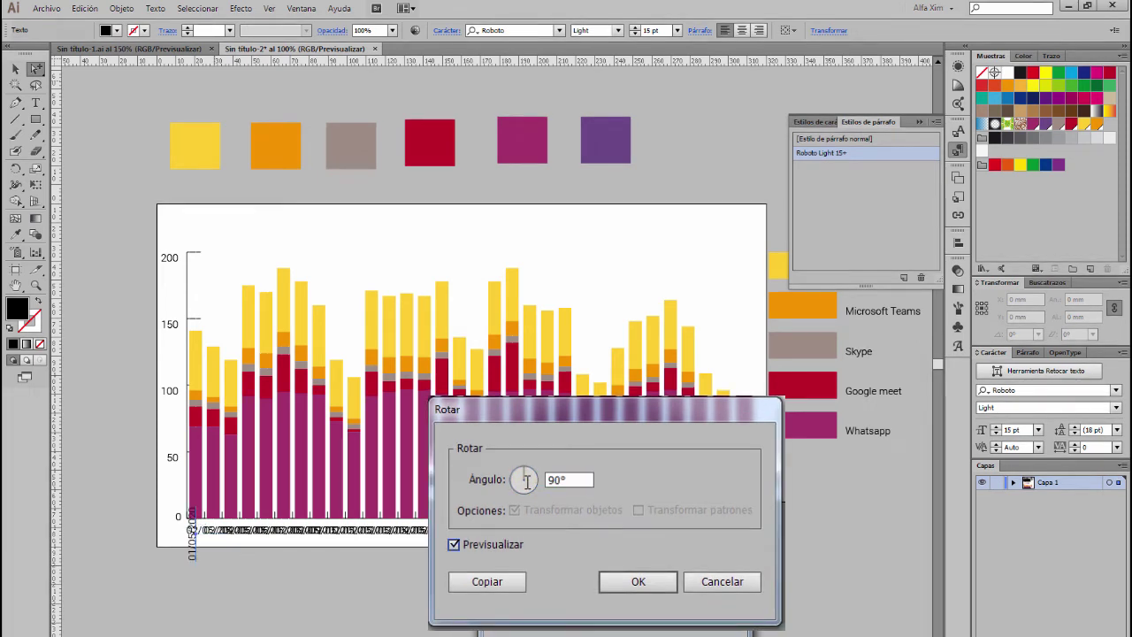
click(638, 582)
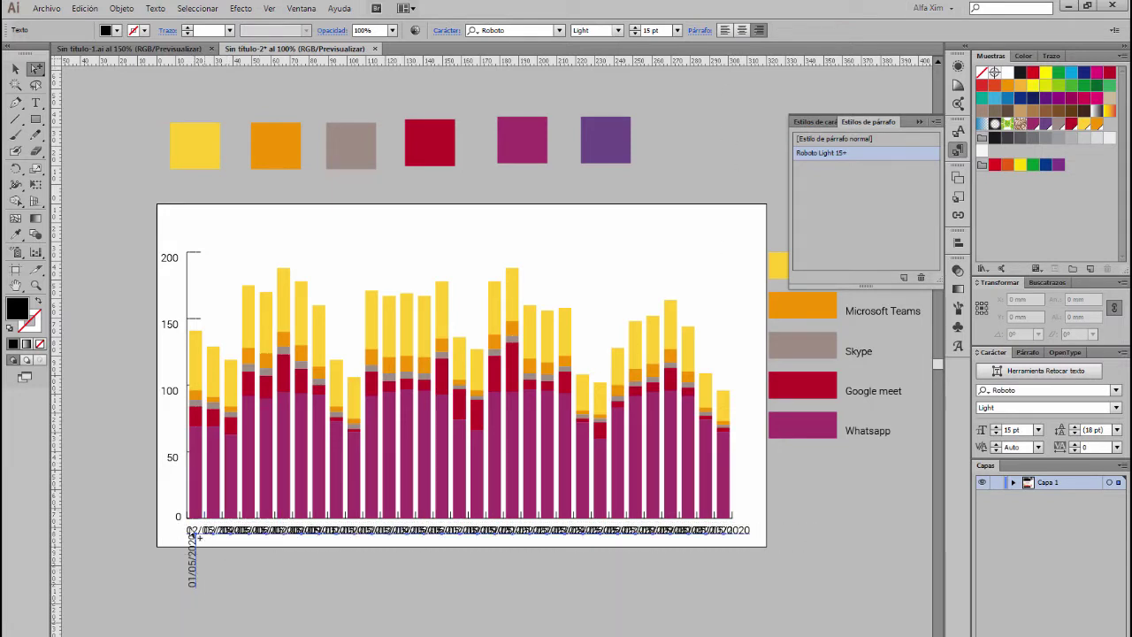
click(525, 626)
click(209, 535)
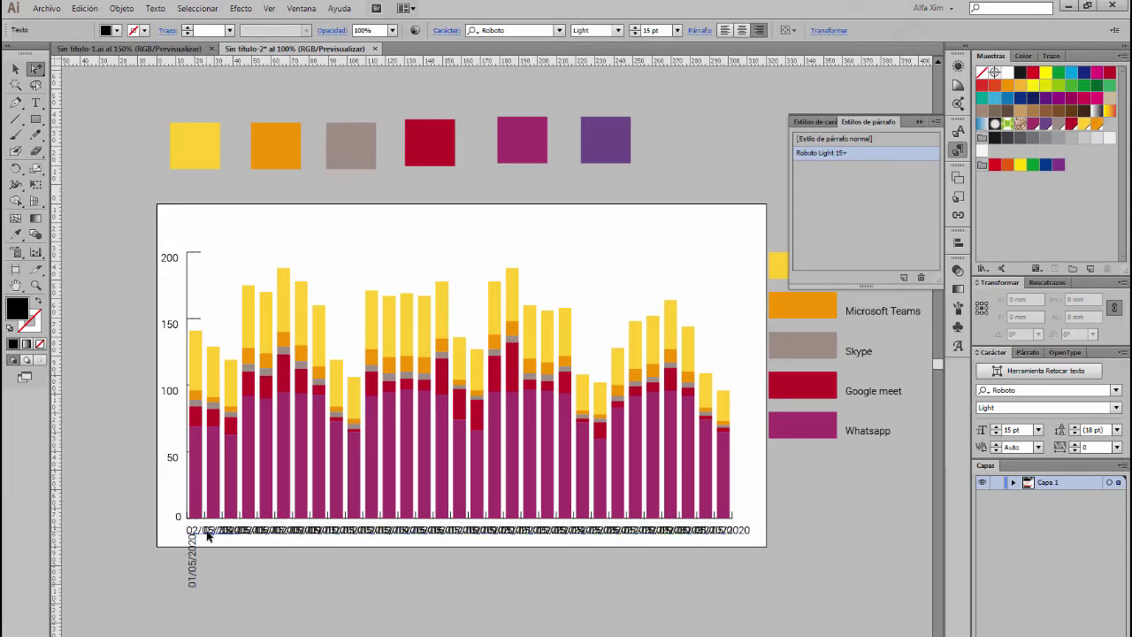
click(121, 8)
mouse_move(152, 24)
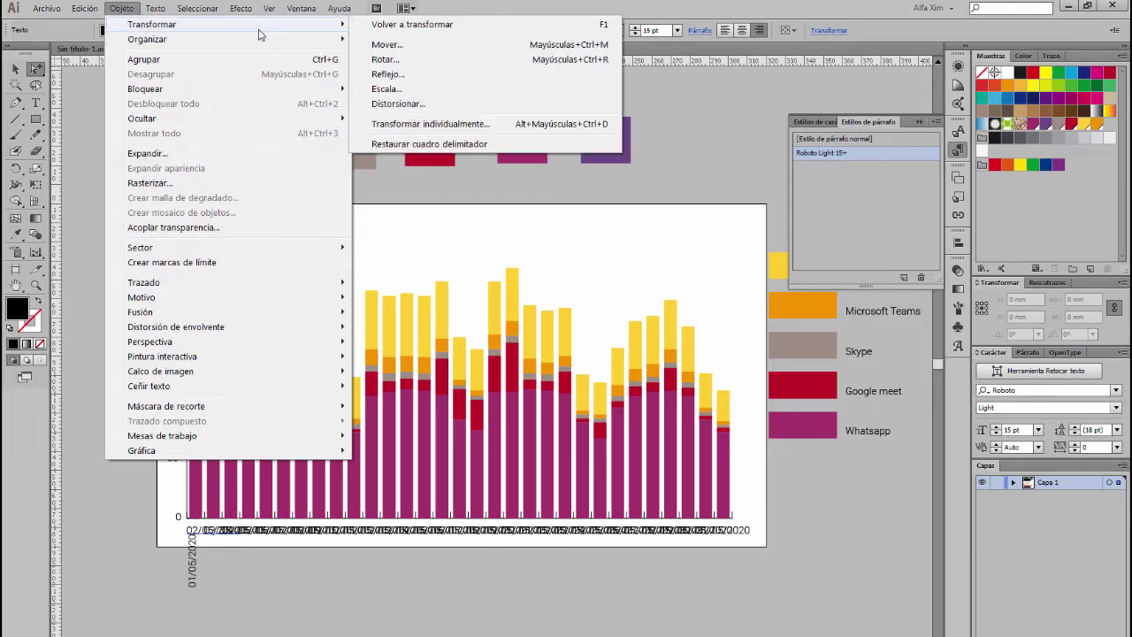
click(385, 59)
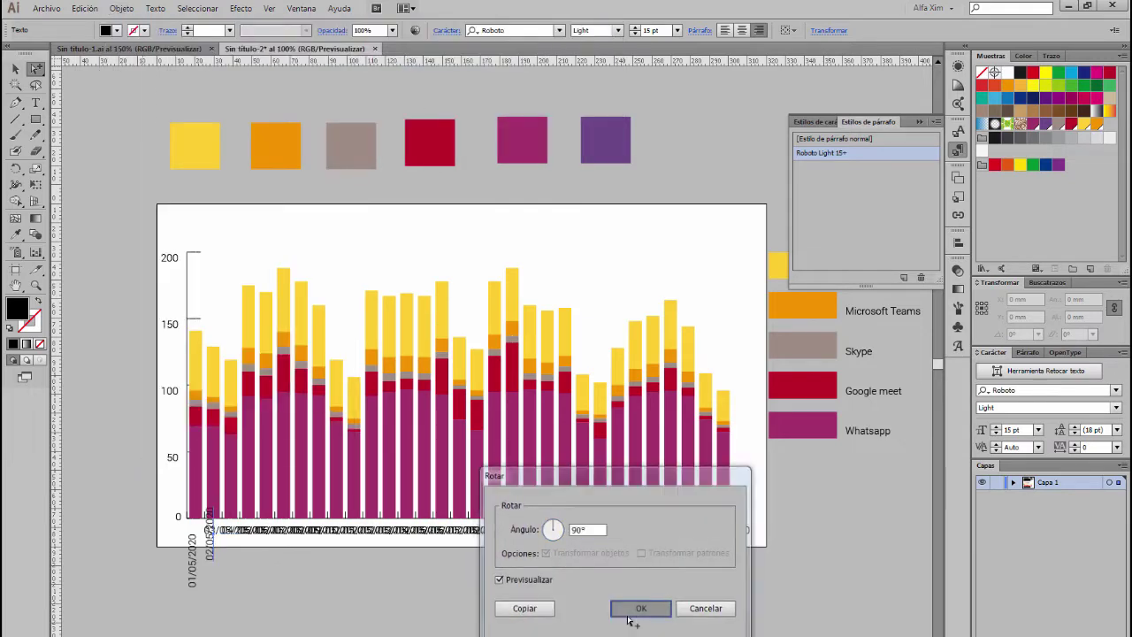
click(642, 609)
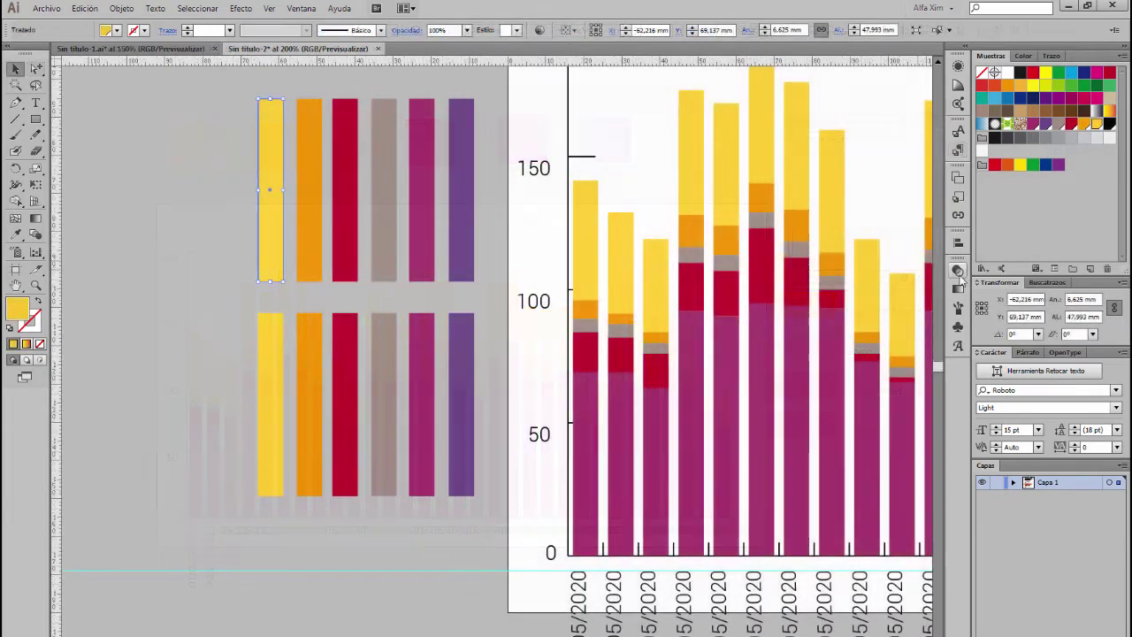
- Fill the yellow sample bar with a vertical yellow-to-black gradient, midpoint 50%
click(959, 290)
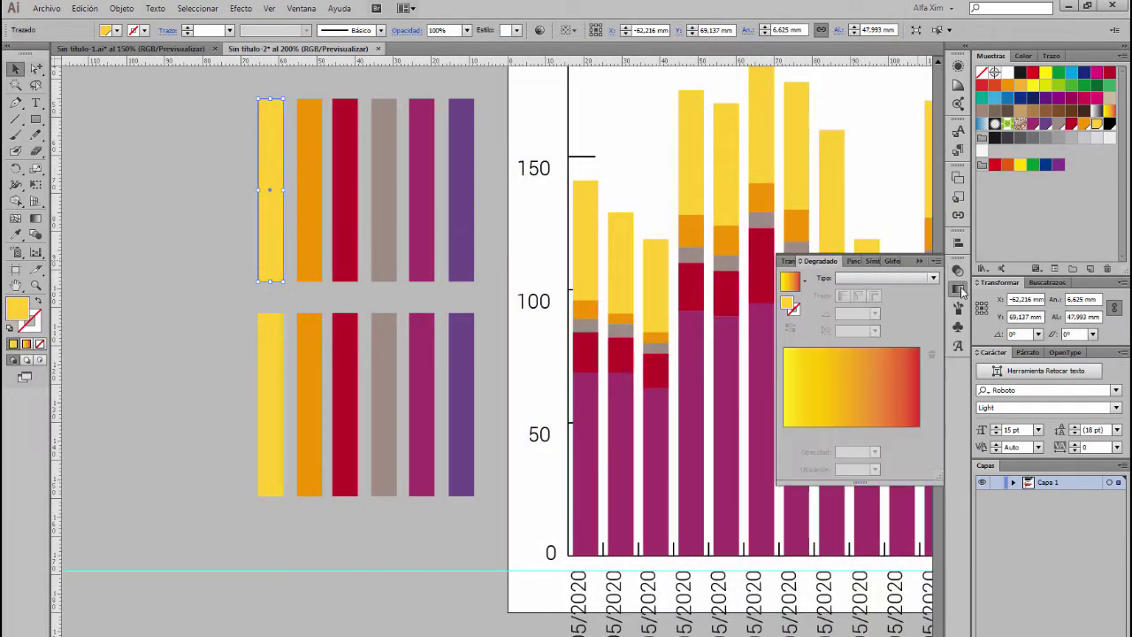
click(909, 409)
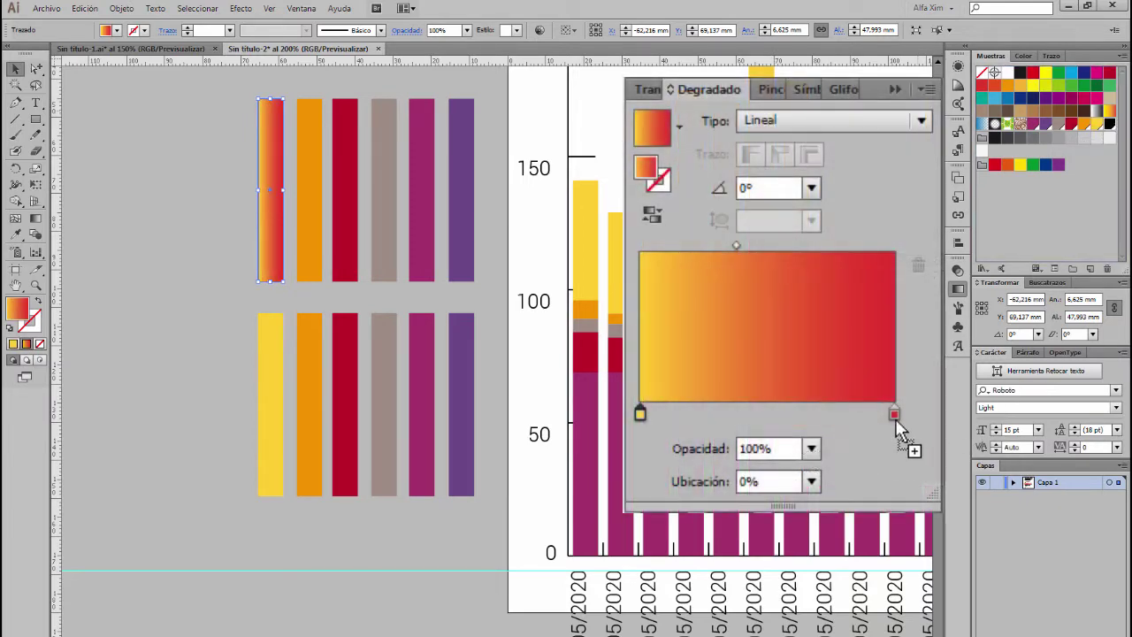
click(895, 415)
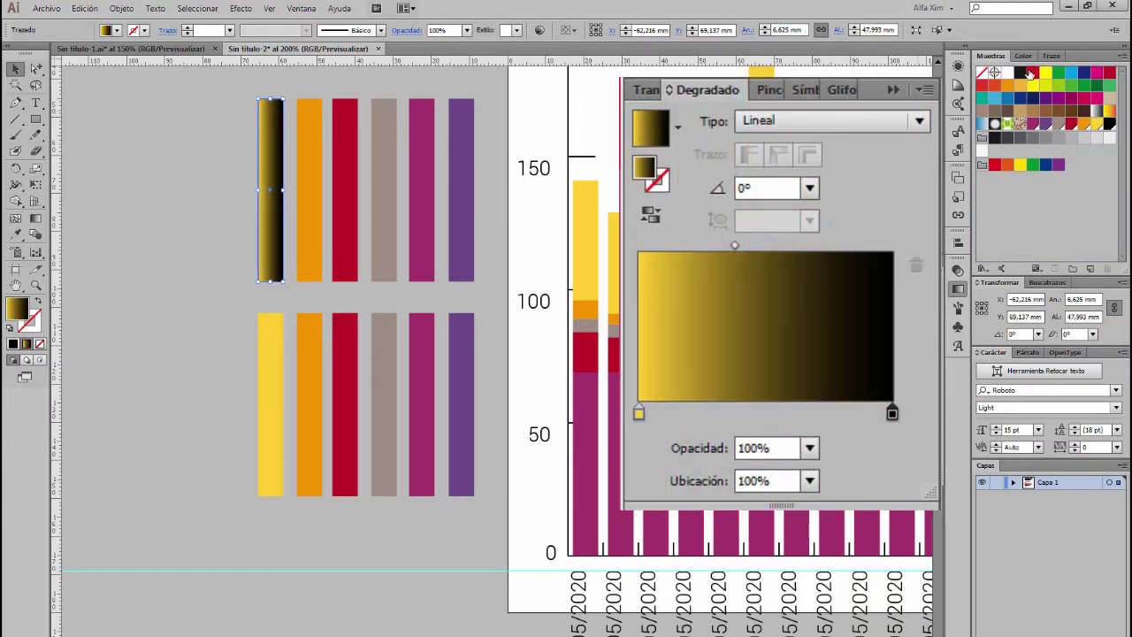
click(735, 246)
text(50)
key(Return)
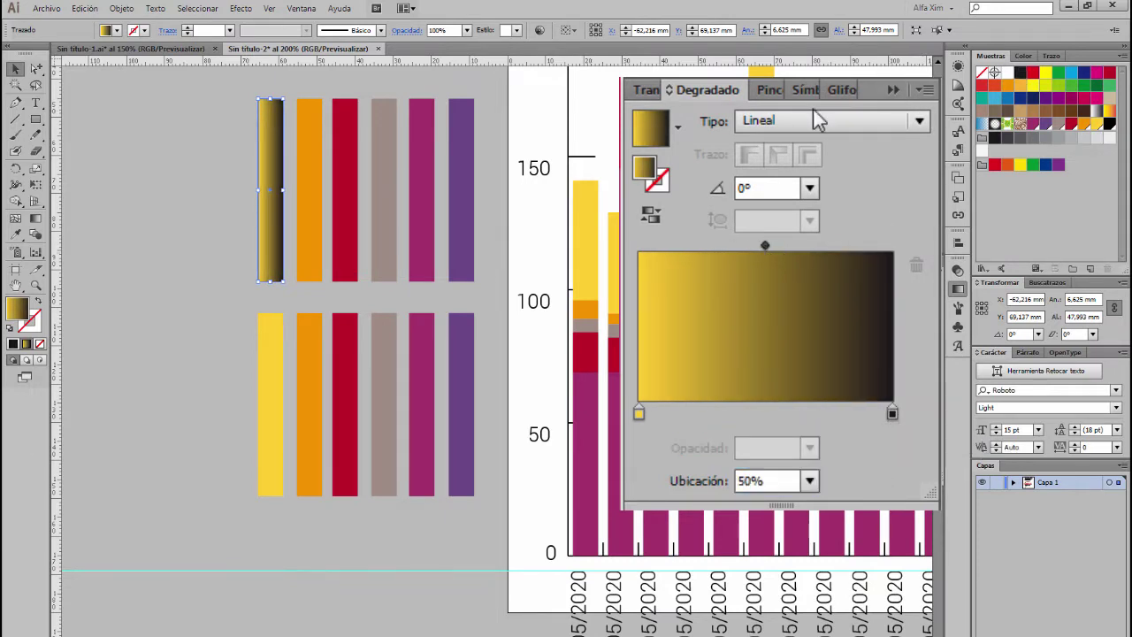
click(810, 187)
click(837, 324)
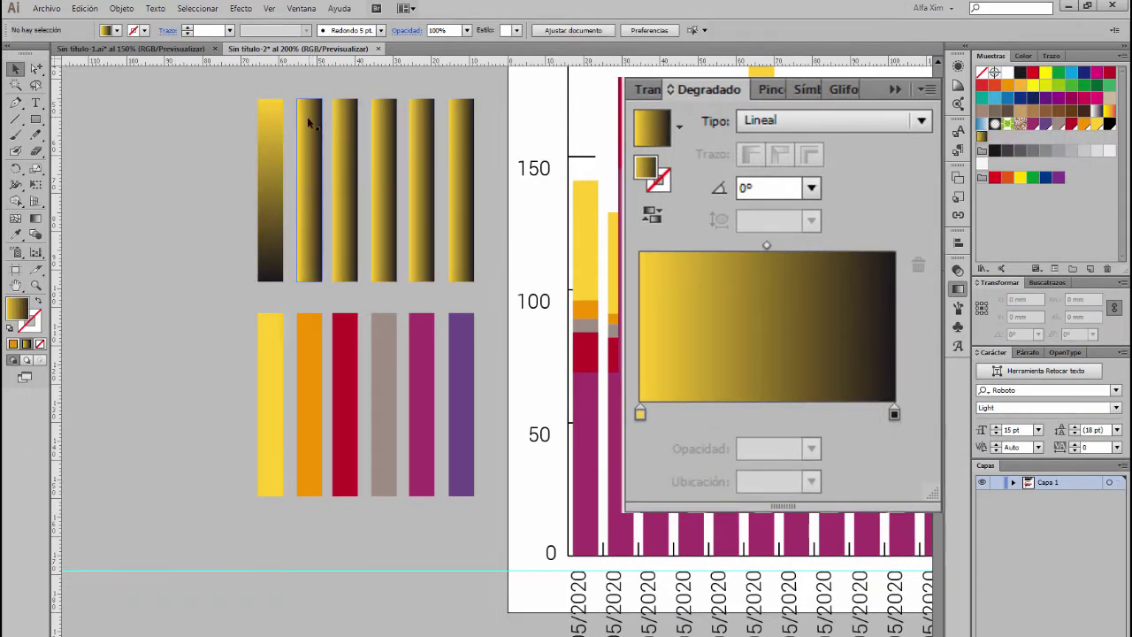
- Give the other five sample bars -90° gradients from their colours to dark
drag(301, 87, 482, 133)
click(811, 188)
click(836, 482)
click(312, 241)
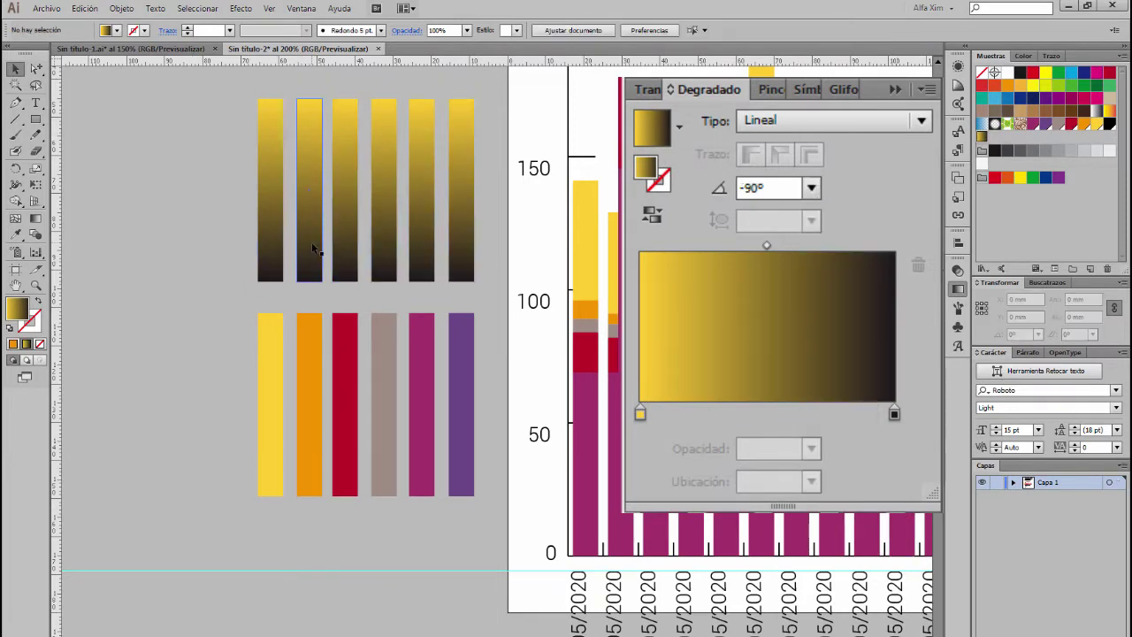
drag(1086, 124, 640, 412)
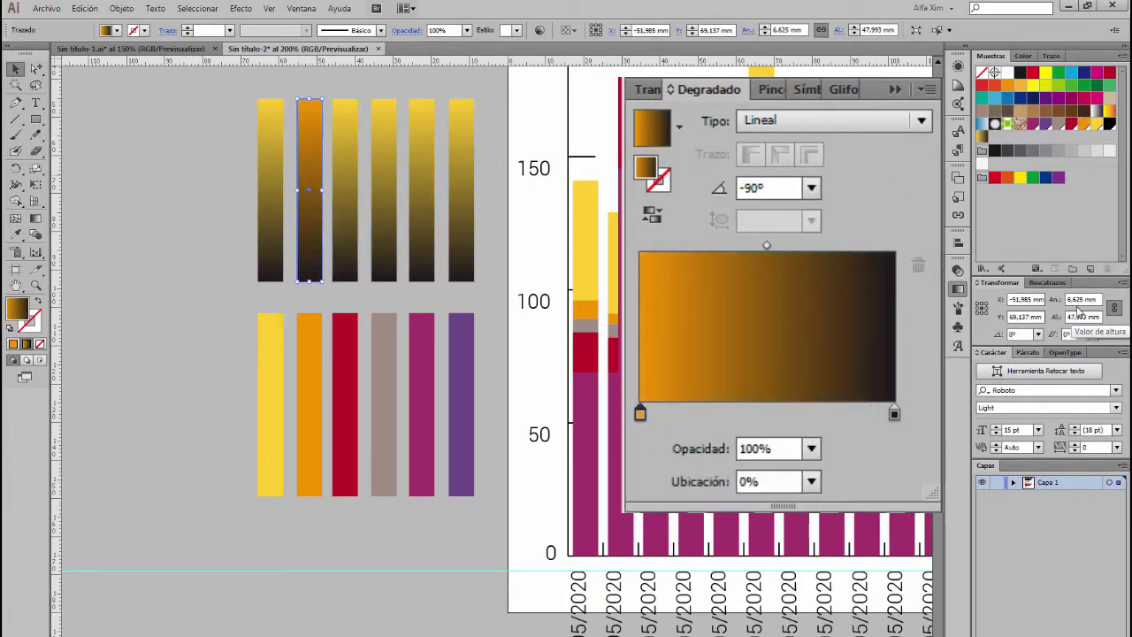
click(1090, 268)
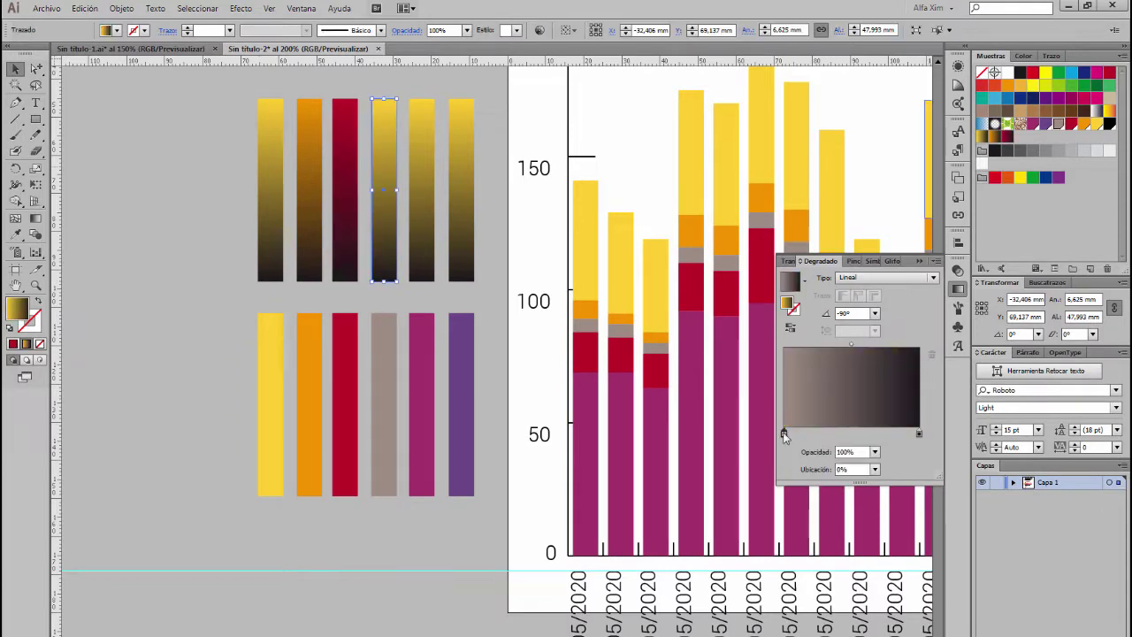
click(421, 210)
click(461, 211)
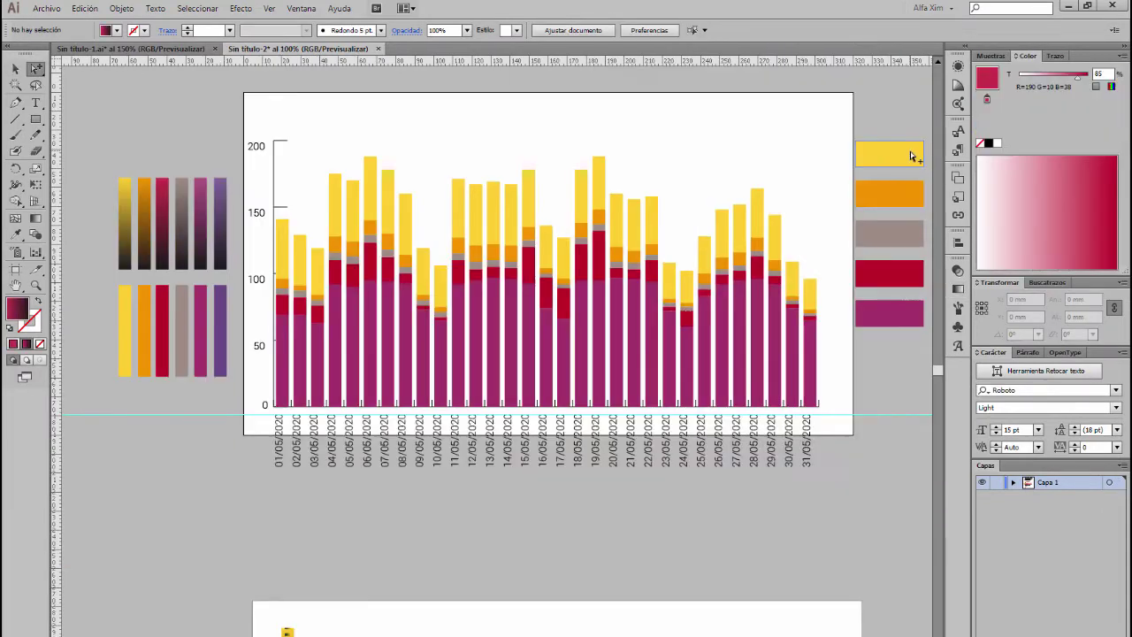
- Apply the yellow, orange and dark red gradients to their chart series
click(911, 155)
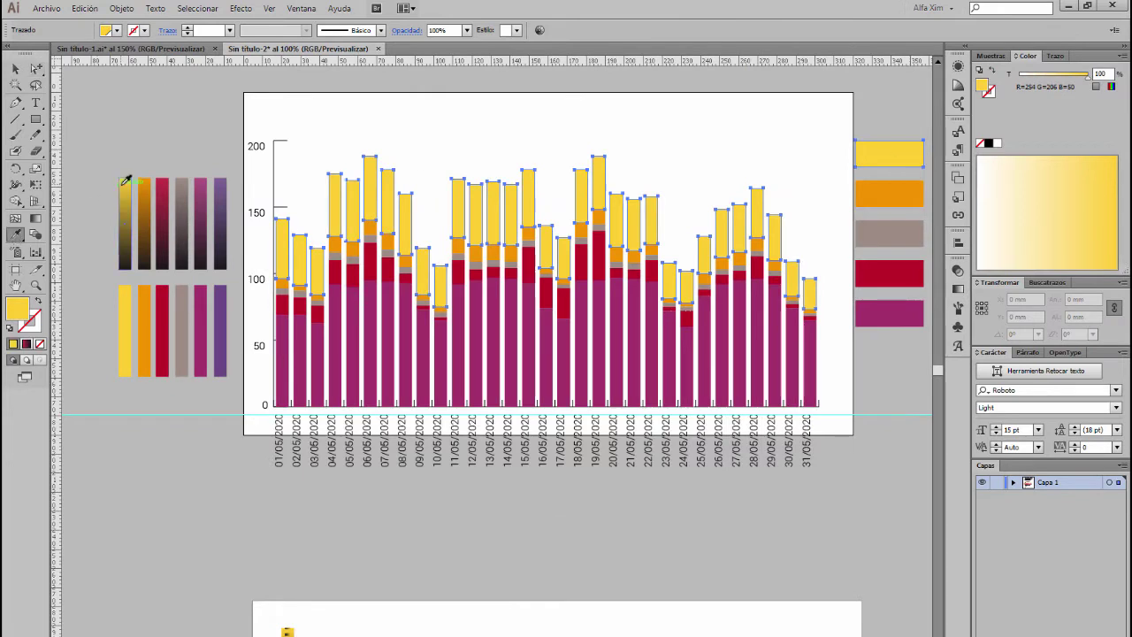
click(127, 180)
click(144, 212)
click(36, 68)
click(862, 228)
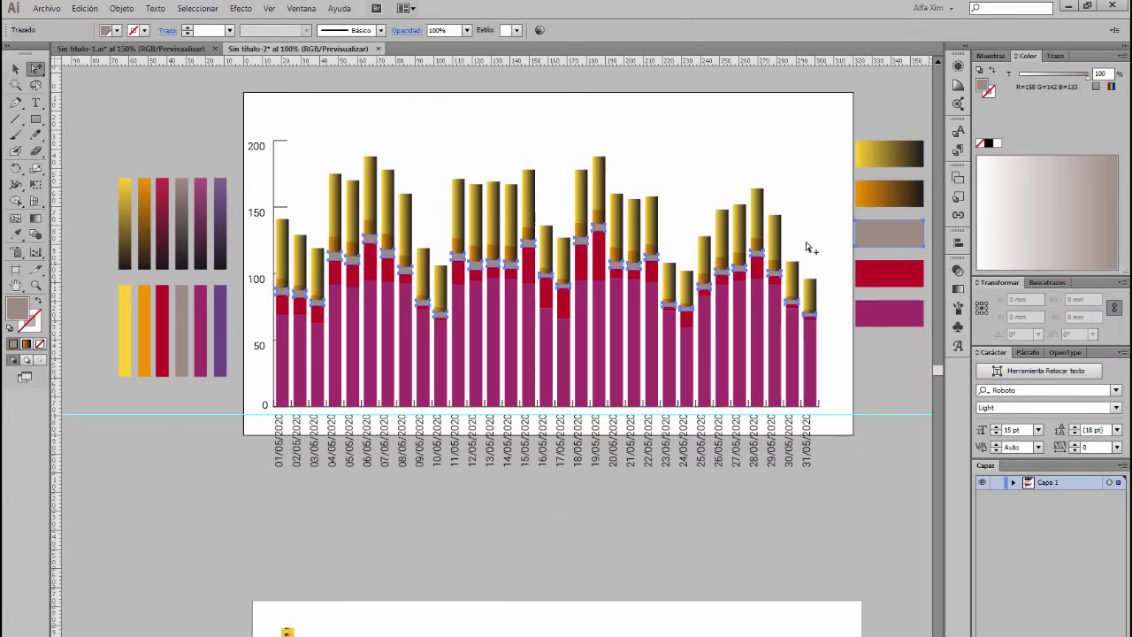
key(i)
click(161, 188)
- Apply the dark purple gradient to the pink series and make gradients vertical
click(889, 313)
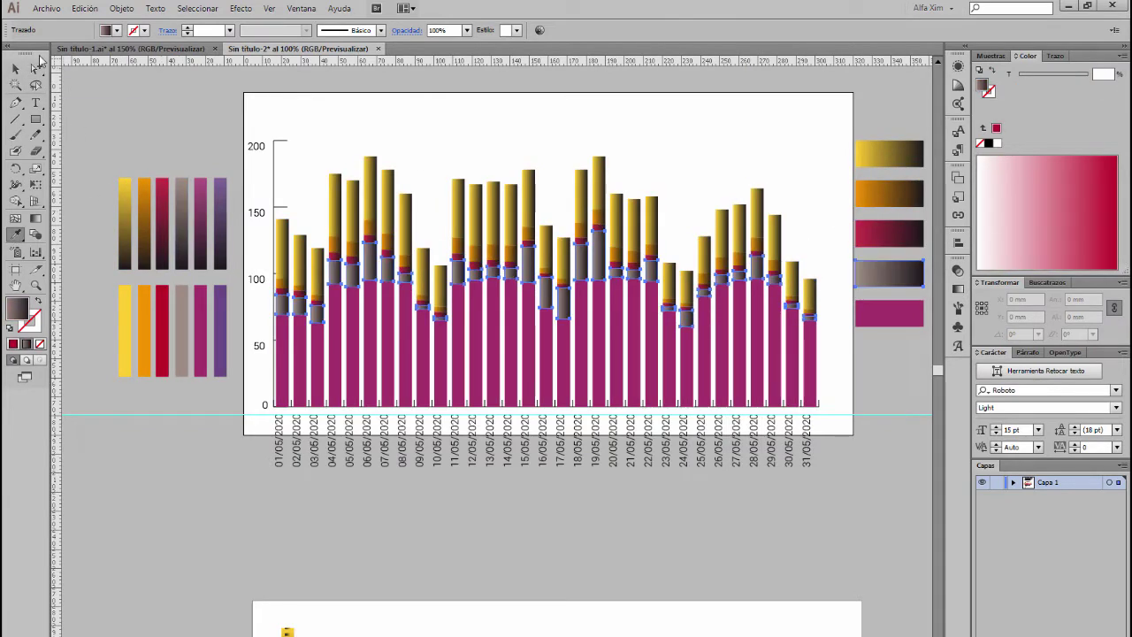
key(i)
click(213, 235)
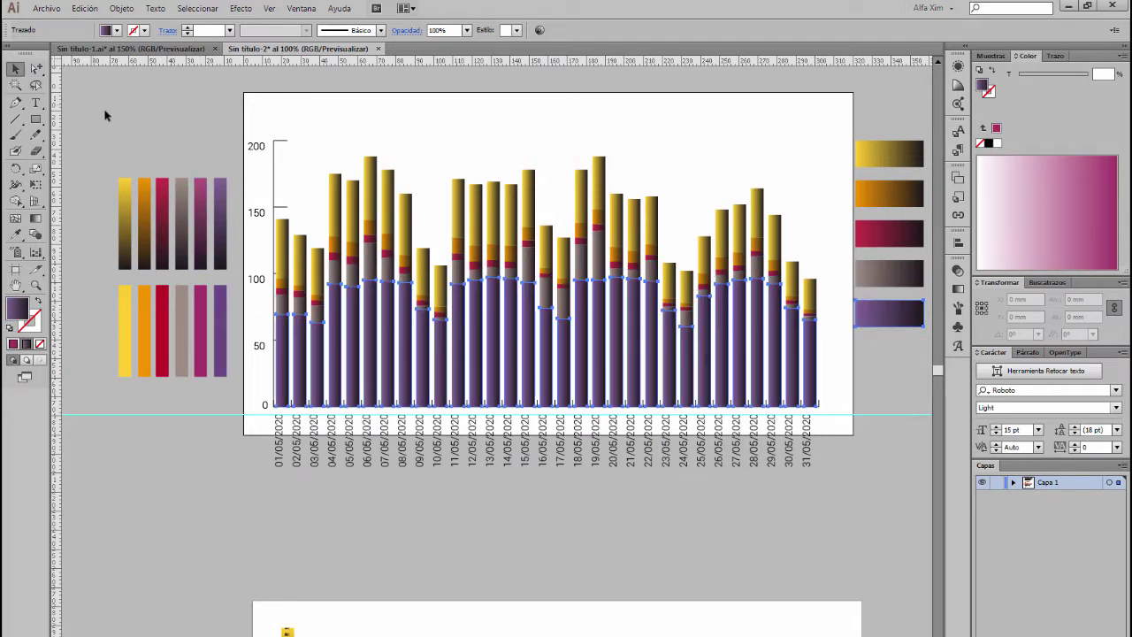
click(104, 115)
click(958, 288)
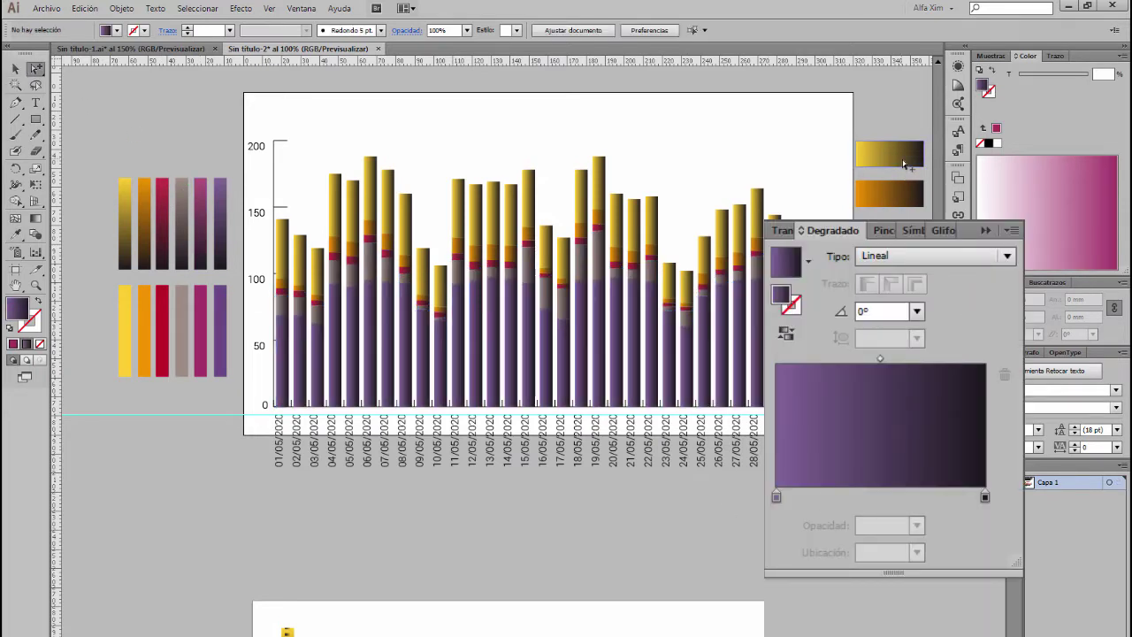
click(904, 165)
click(917, 311)
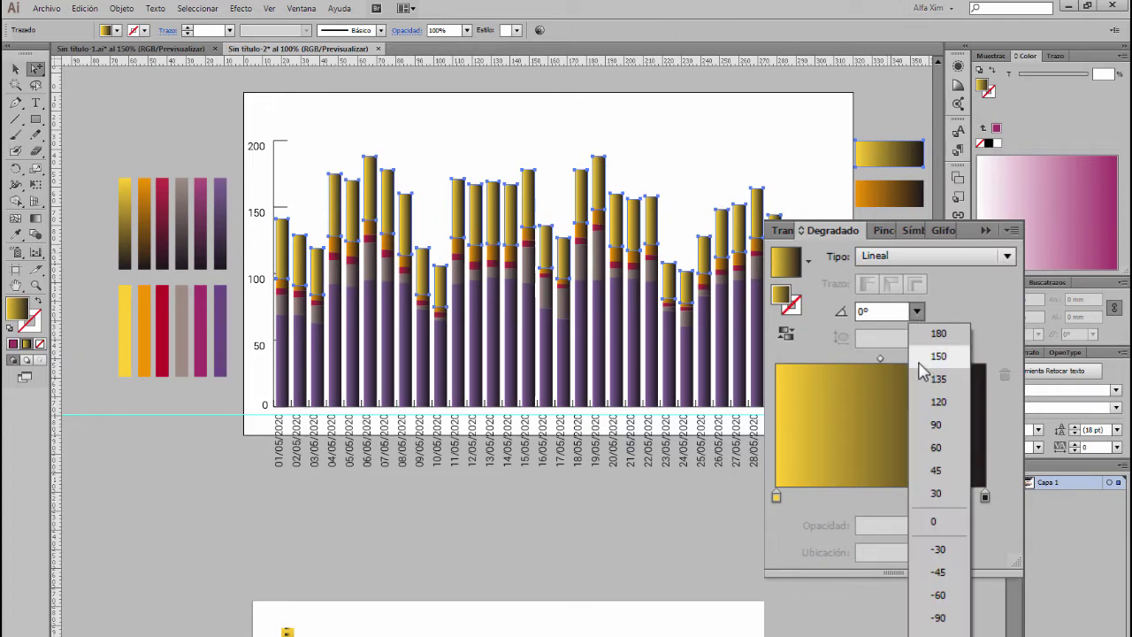
click(936, 617)
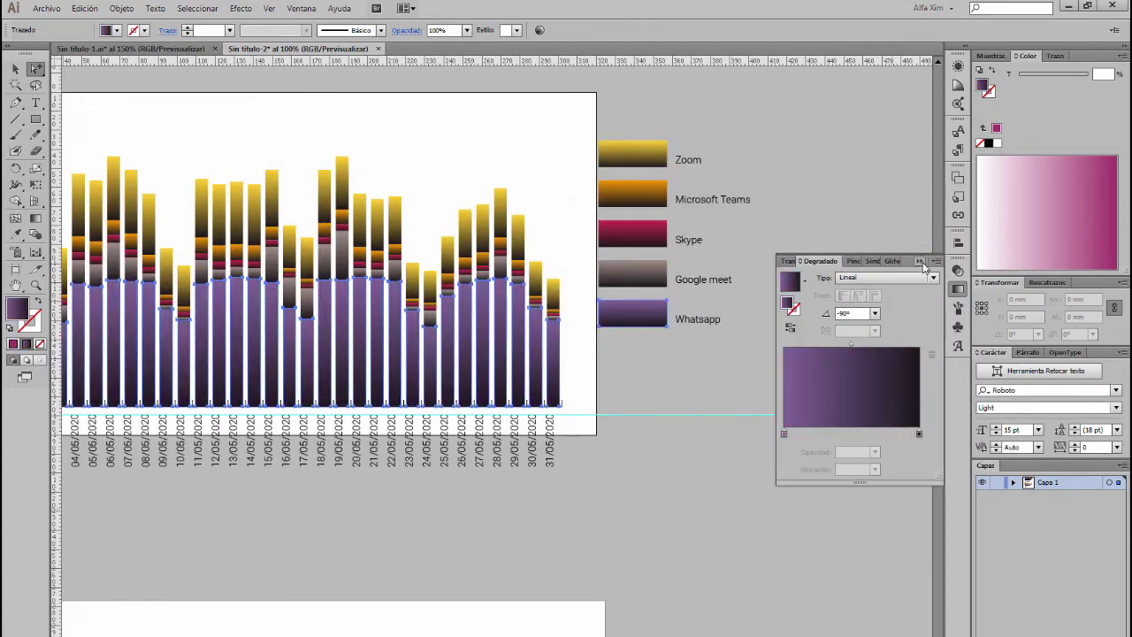
click(121, 8)
mouse_move(181, 29)
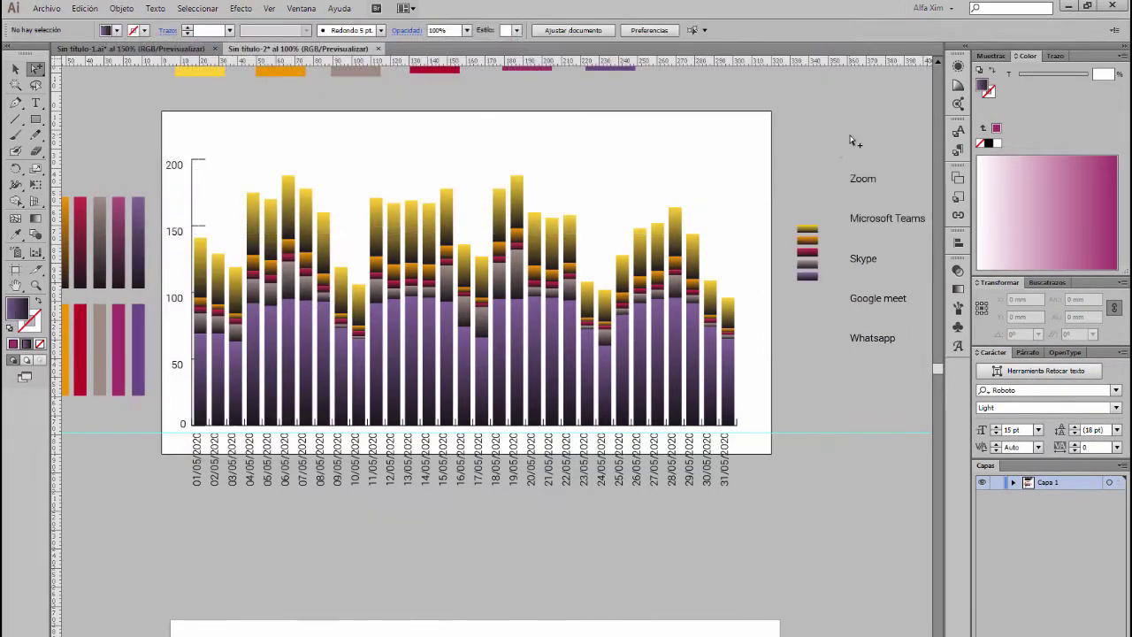
- Resize the legend labels to 11 pt and move each beside its gradient swatch
drag(851, 135, 879, 319)
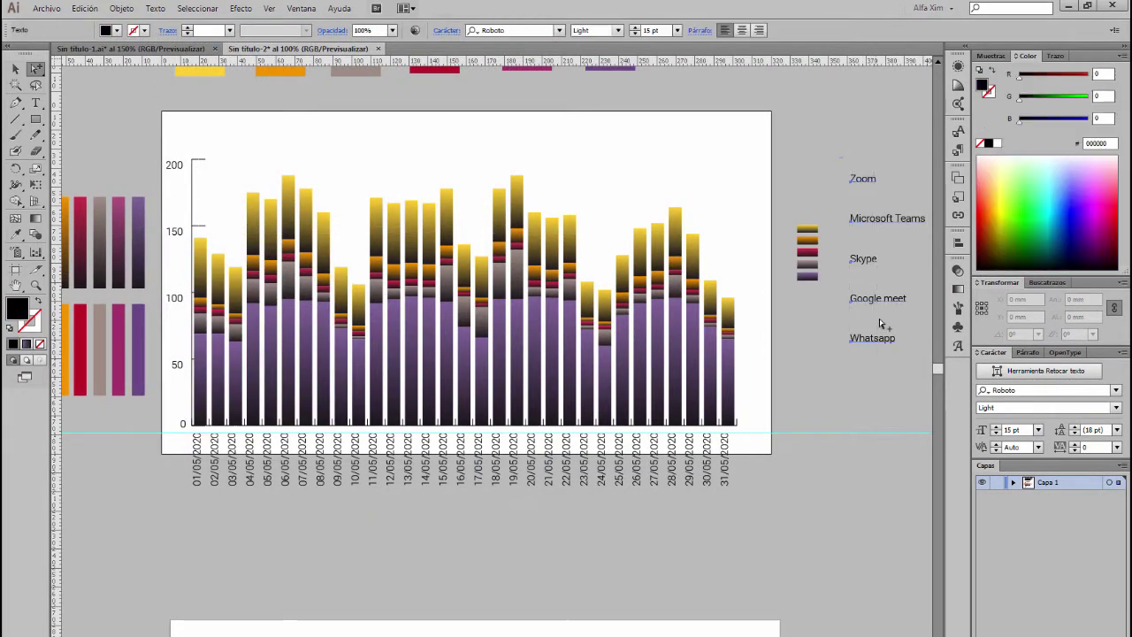
mouse_move(870, 191)
mouse_down()
mouse_move(843, 242)
mouse_move(874, 384)
mouse_up()
click(634, 33)
click(634, 33)
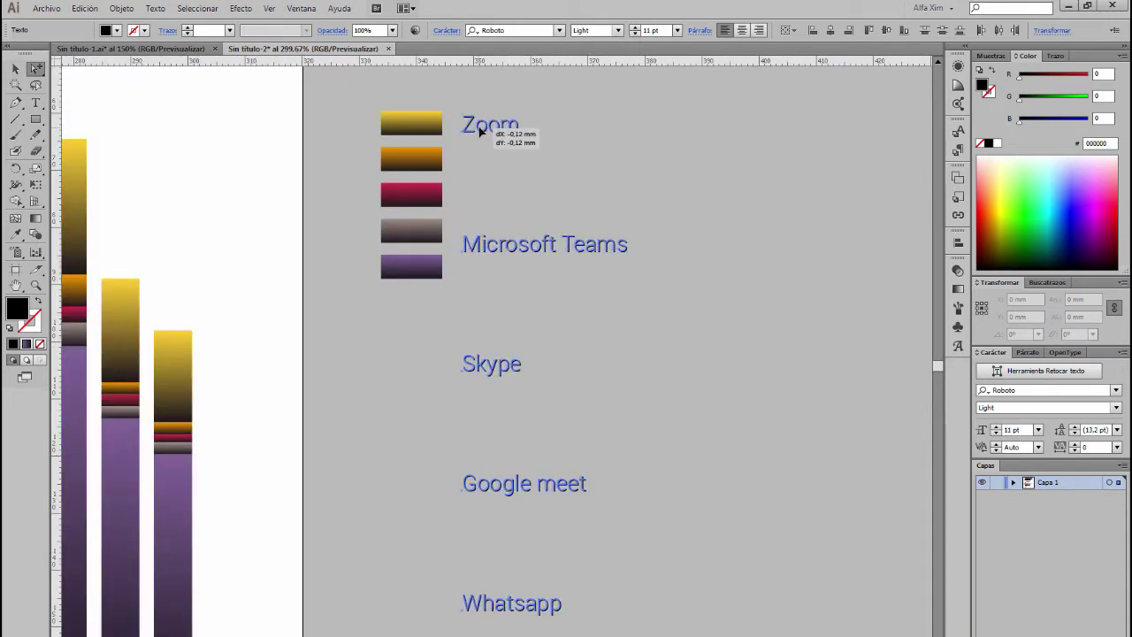
drag(502, 246, 502, 164)
drag(496, 282, 495, 197)
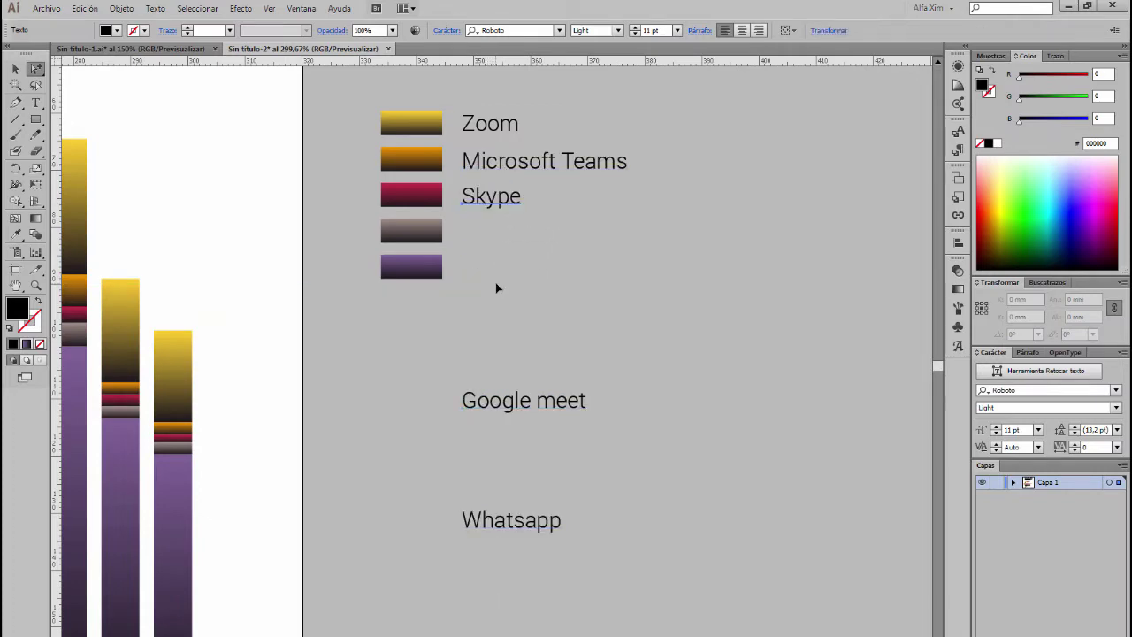
drag(531, 400, 530, 228)
drag(522, 520, 522, 265)
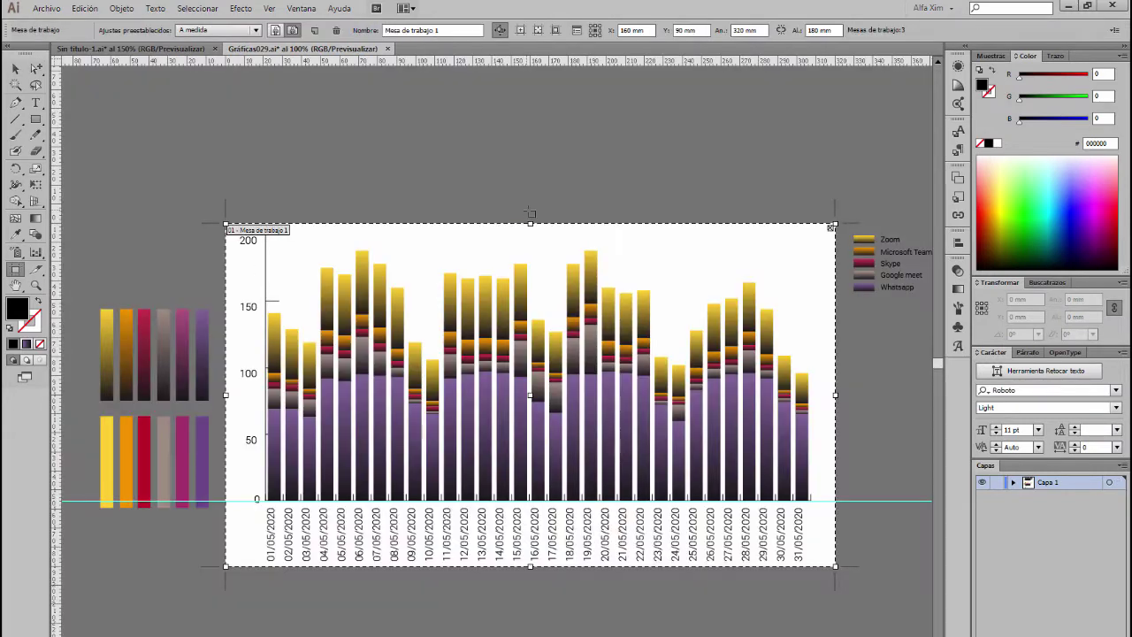
- Extend the artboard upward and set the date labels to 12 pt
drag(531, 224, 544, 175)
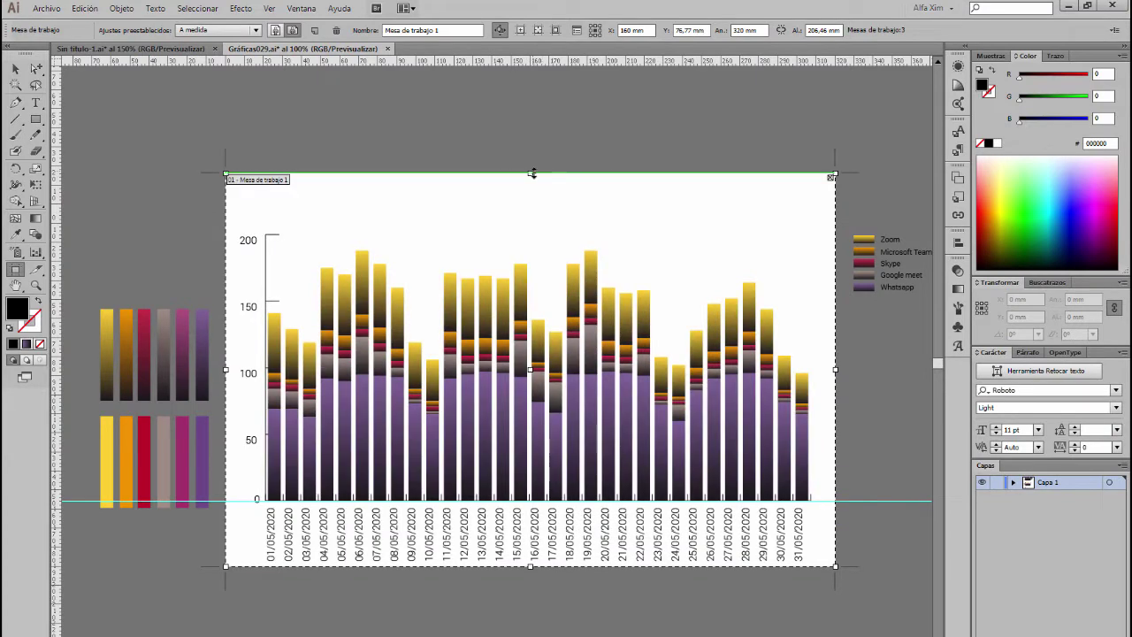
drag(256, 487, 354, 566)
key(a)
click(270, 278)
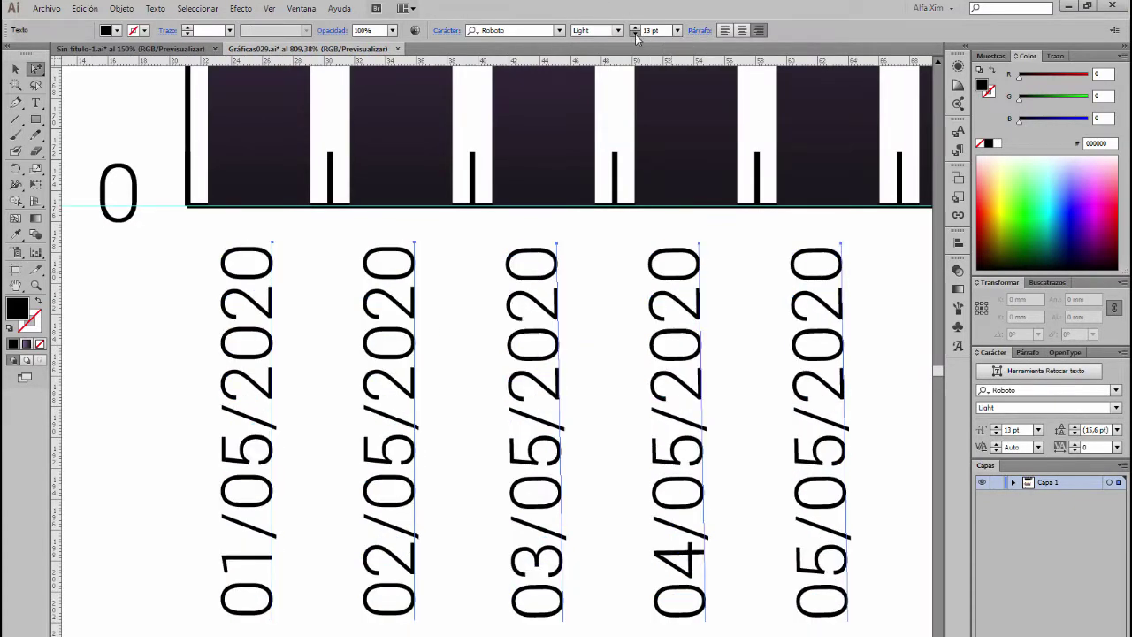
click(635, 35)
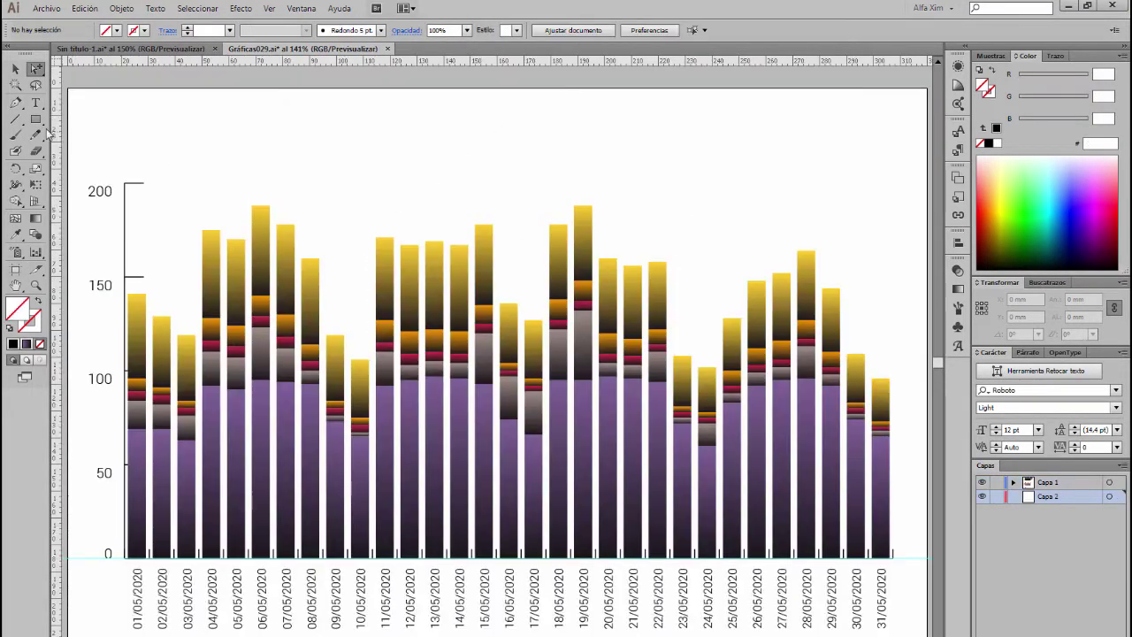
- Draw a black-filled background rectangle behind the chart
click(35, 119)
drag(69, 88, 802, 635)
click(1110, 125)
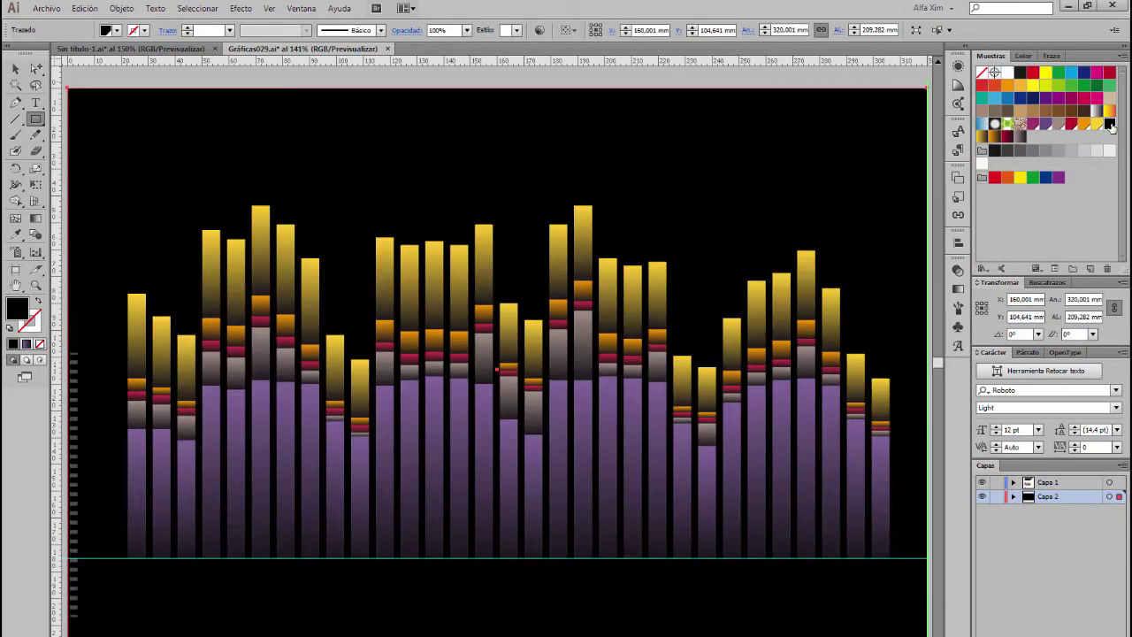
click(35, 68)
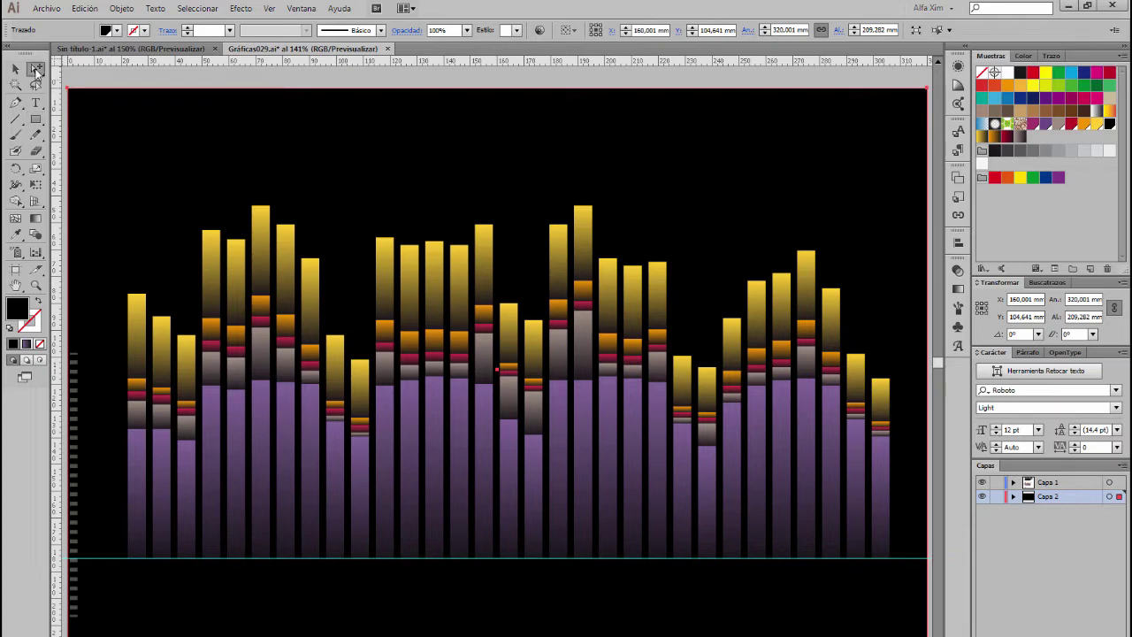
key(ctrl+1)
key(ctrl+2)
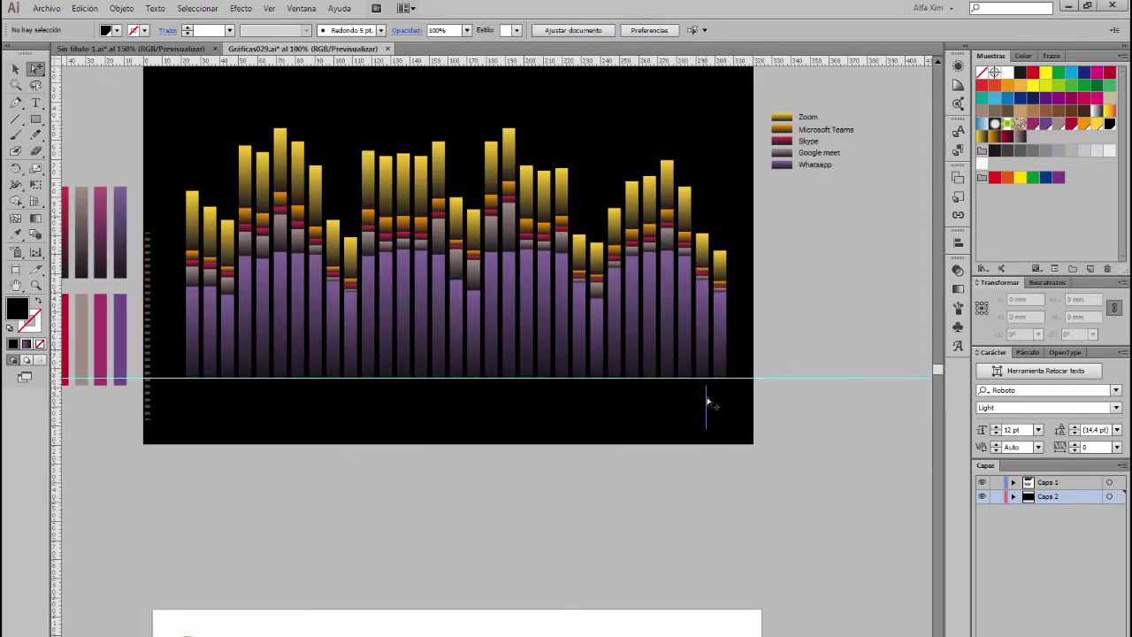
- Make the date labels, axis numbers and vertical axis line white, and delete the guide
key(ctrl+a)
click(1009, 74)
click(175, 188)
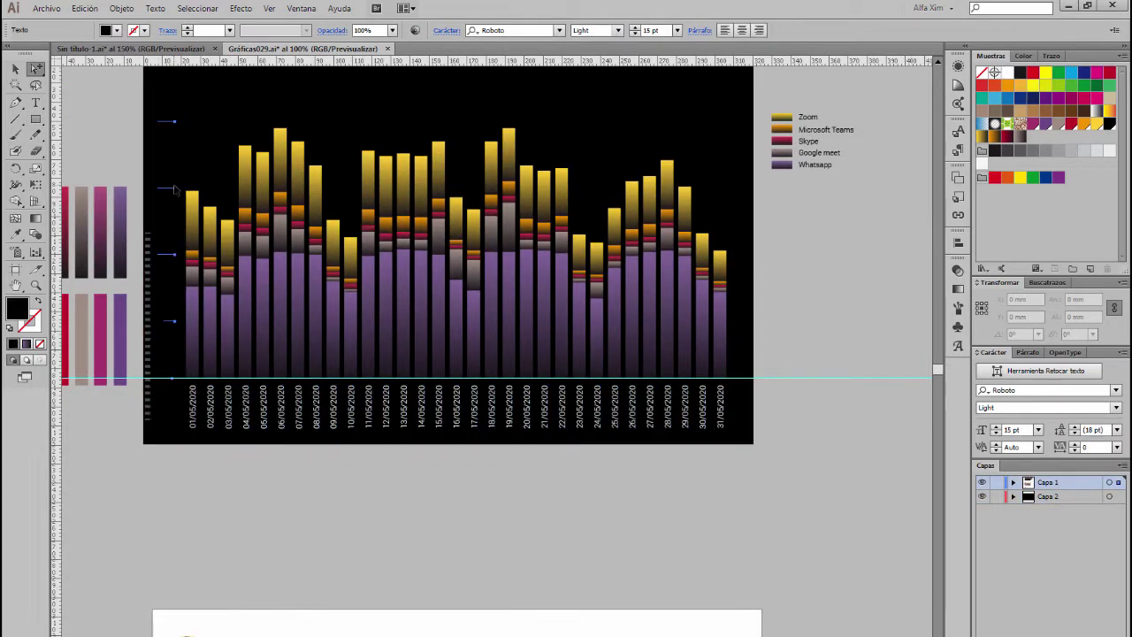
click(1008, 73)
click(183, 380)
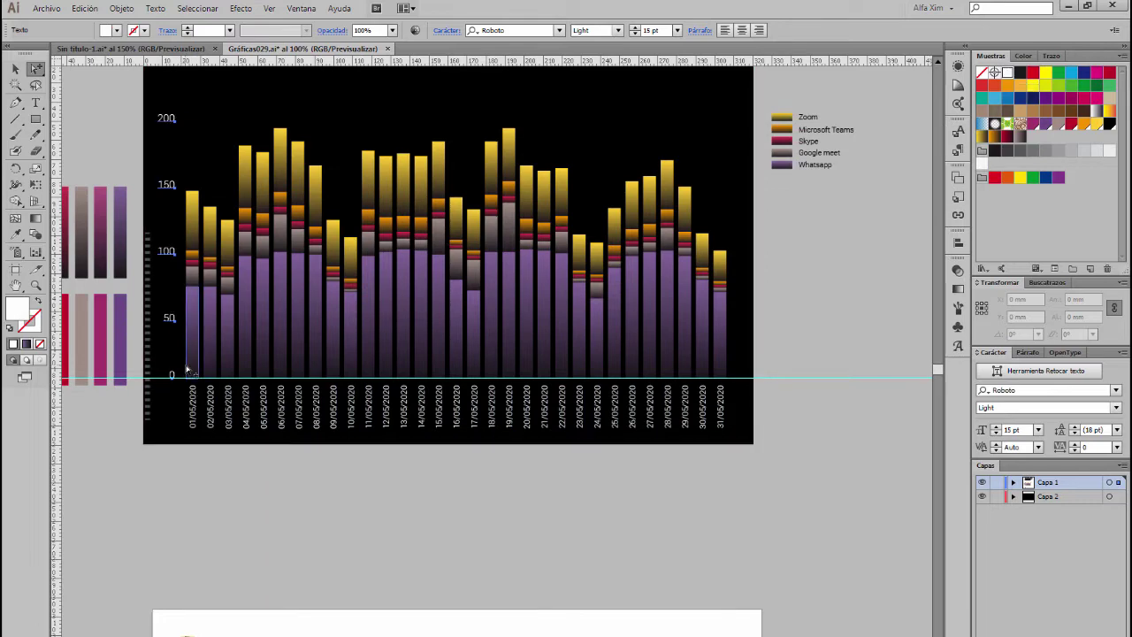
key(F6)
click(998, 145)
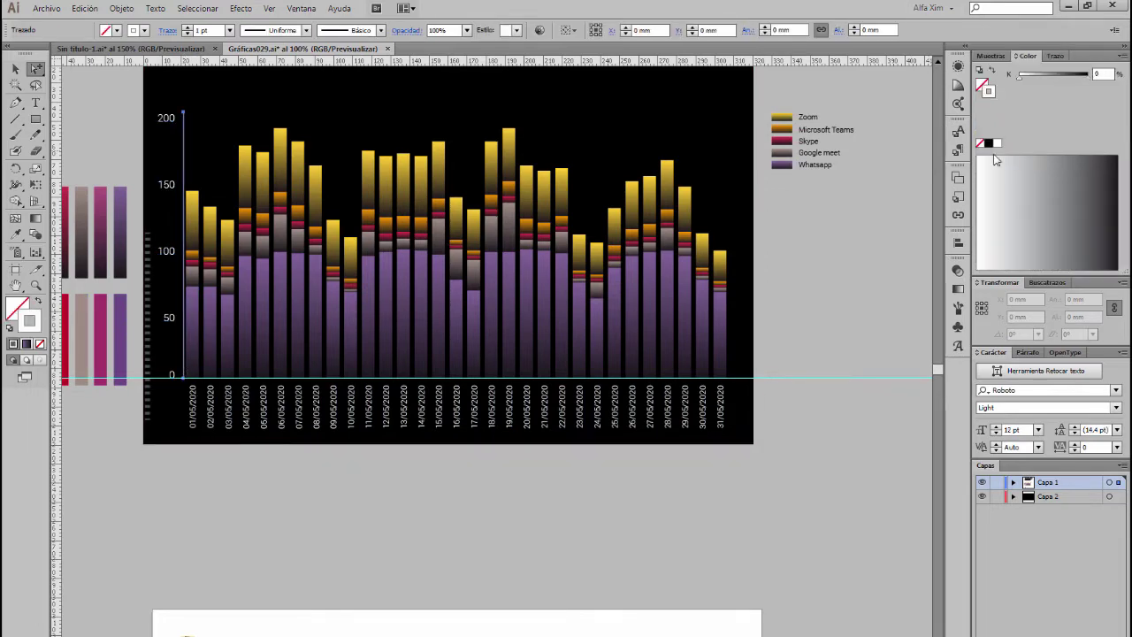
click(818, 333)
click(837, 379)
key(Delete)
- Set the value axis to 0–200 with 20 divisions and full-length tick marks
key(ctrl+0)
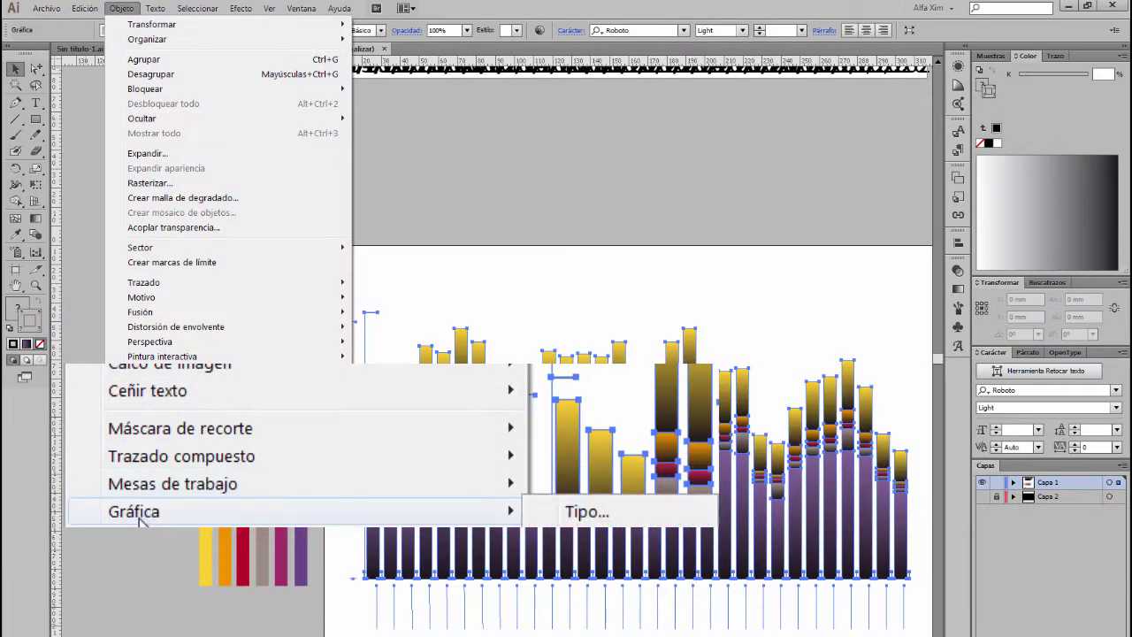
click(589, 513)
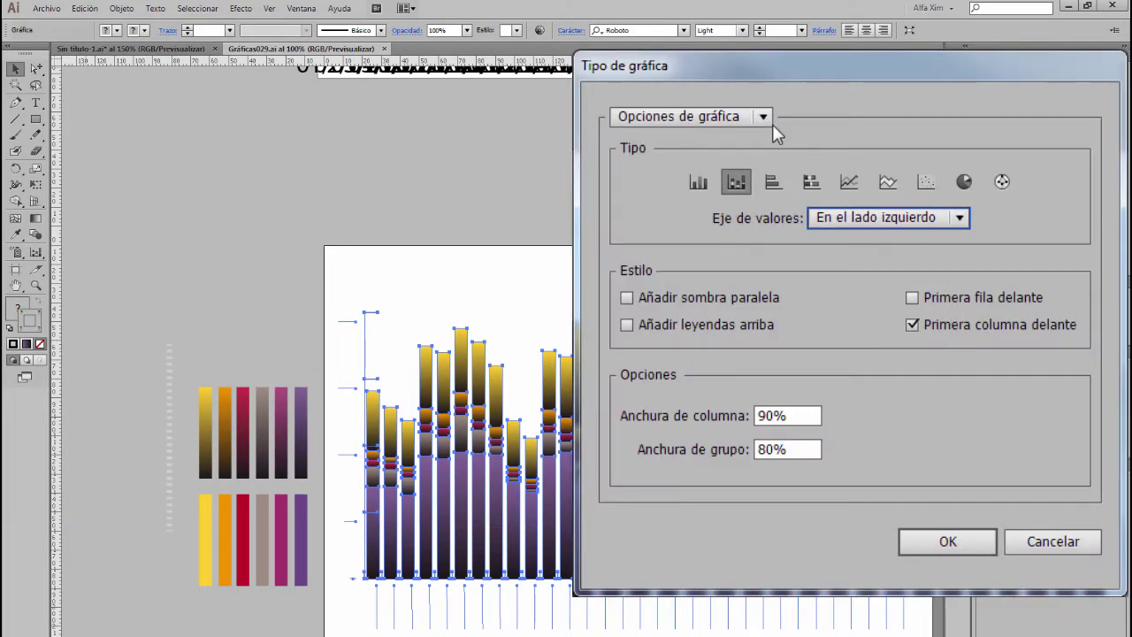
click(765, 121)
click(723, 161)
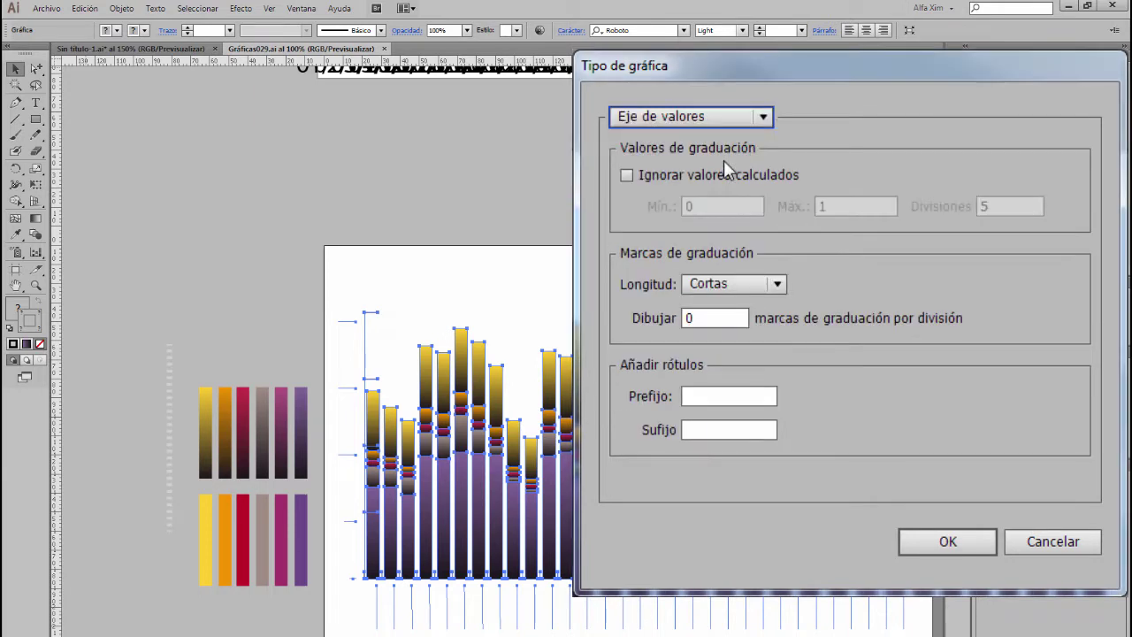
click(781, 284)
click(770, 355)
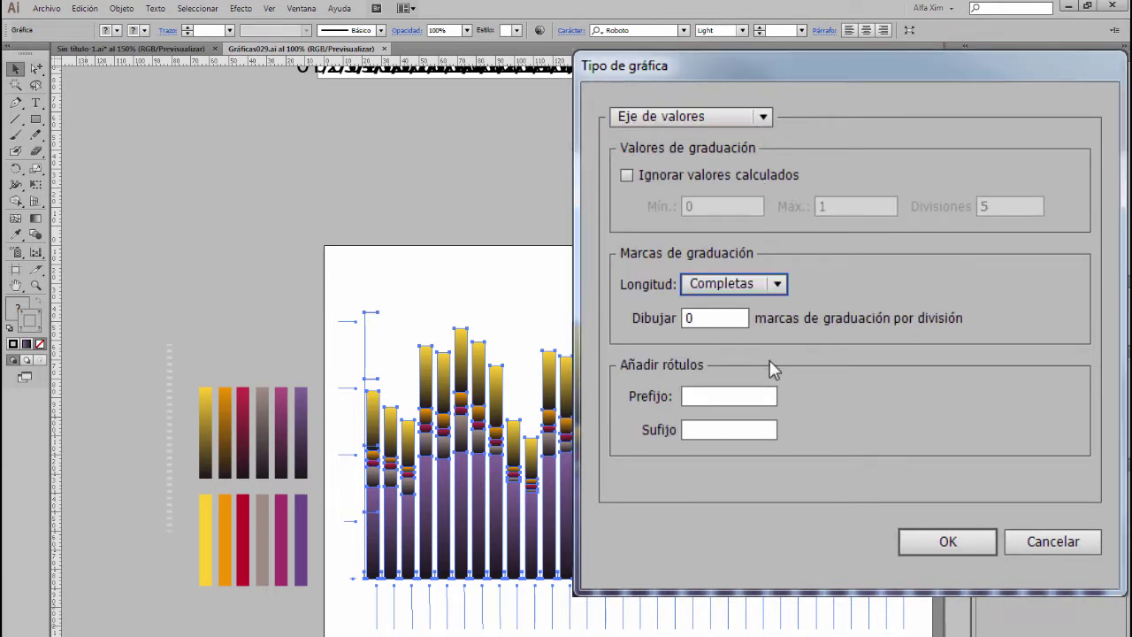
click(628, 175)
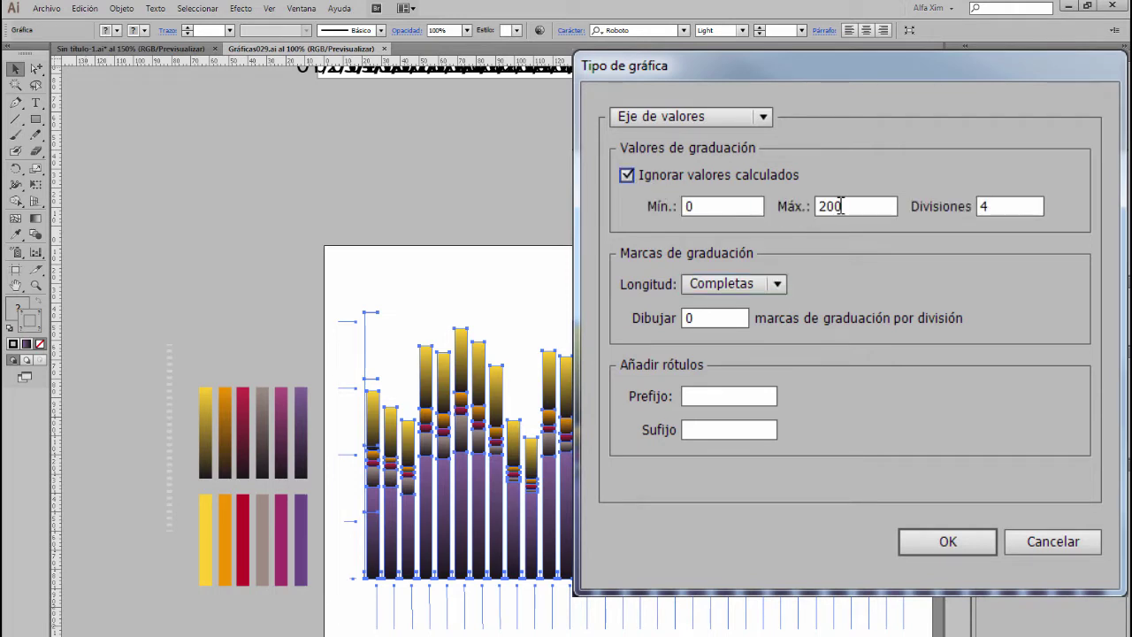
click(1008, 206)
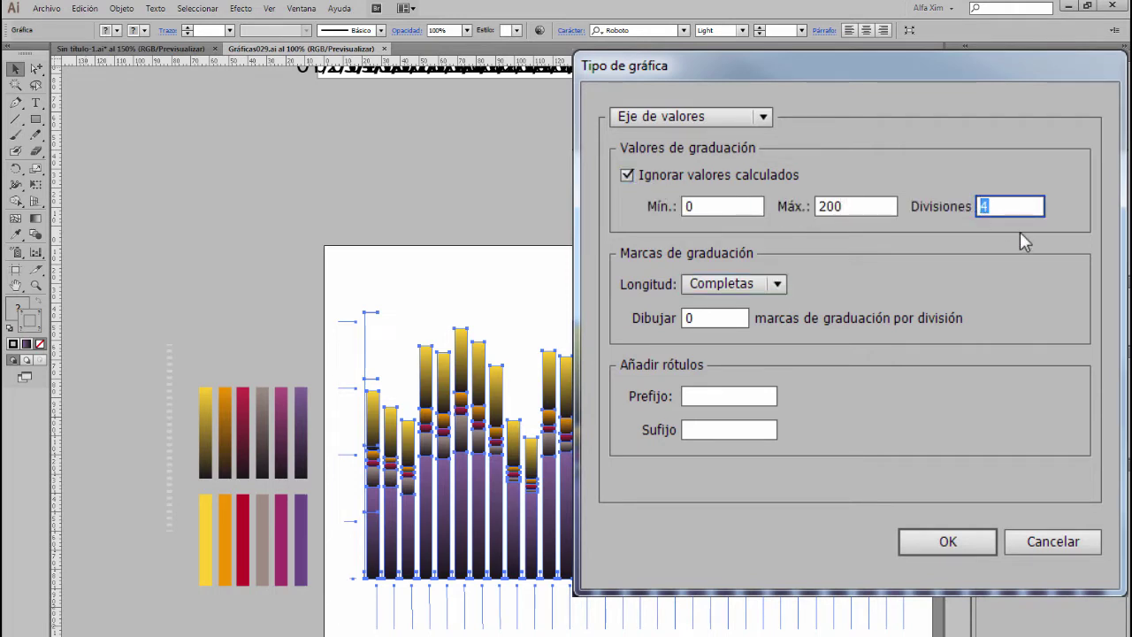
text(20)
click(931, 544)
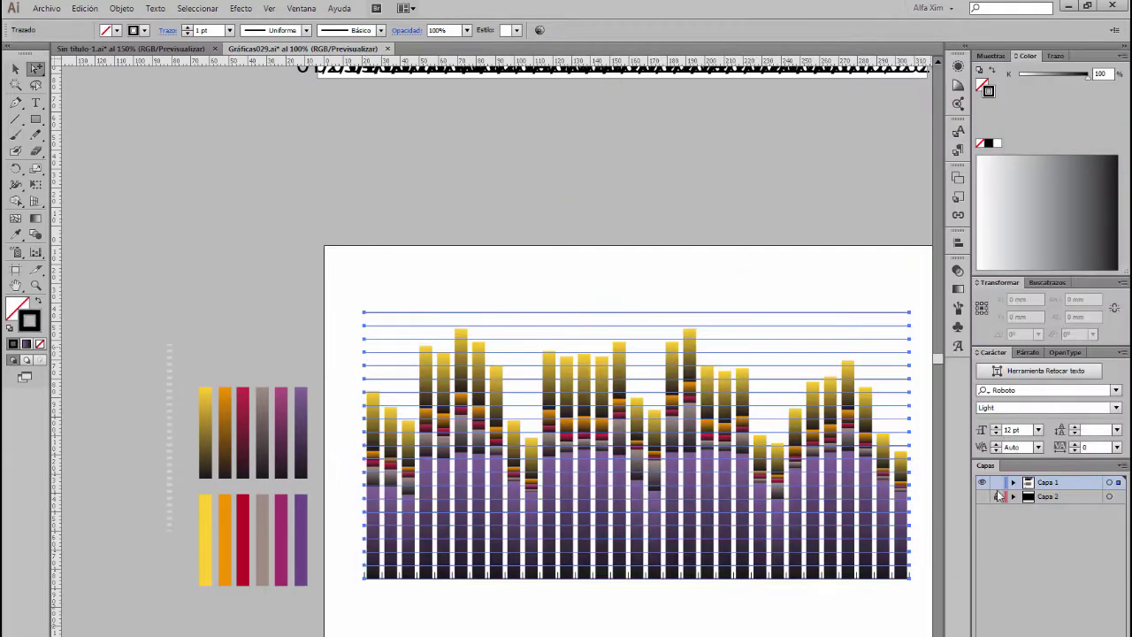
- Apply the 0–200 axis with gridlines every 10, then rotate the date labels 90° to vertical
click(982, 496)
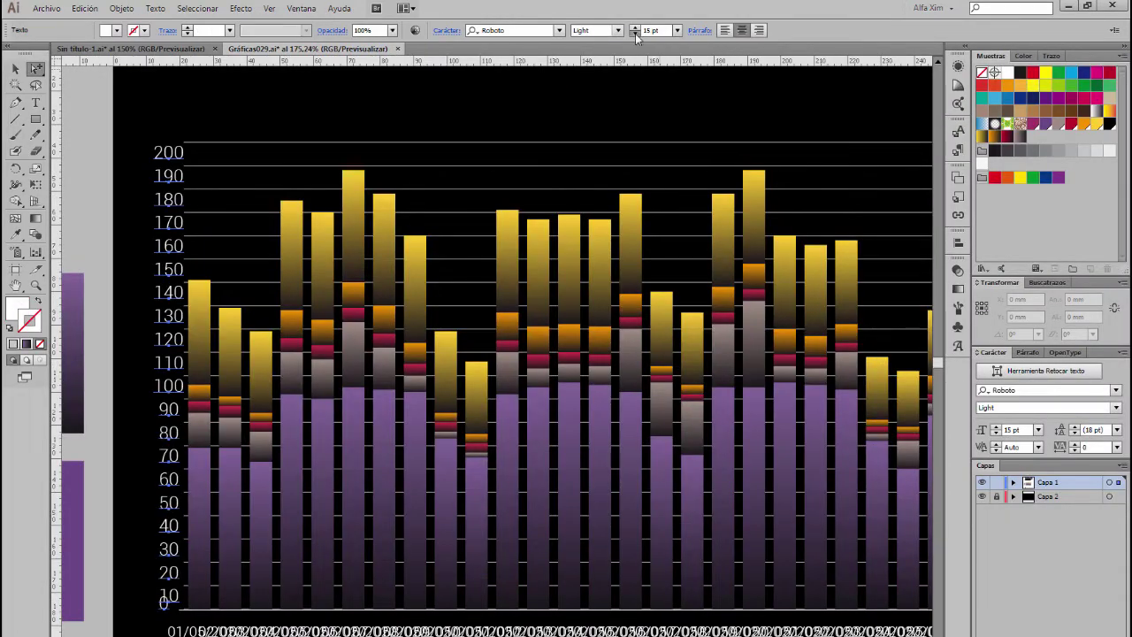
key(ctrl+plus)
key(ctrl+plus)
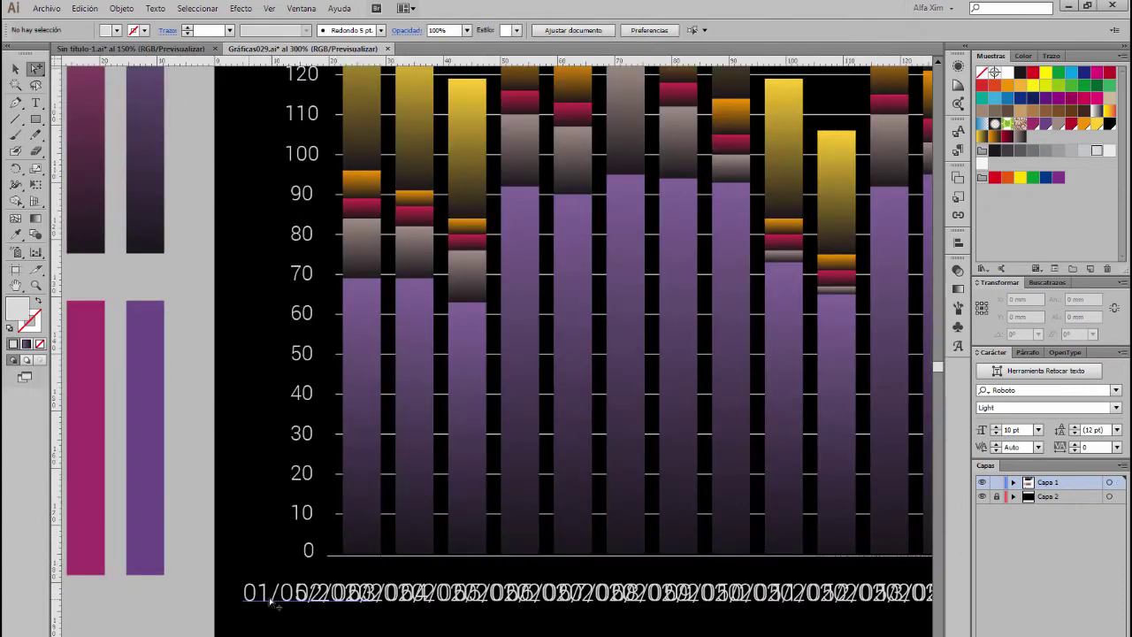
click(122, 9)
mouse_move(152, 24)
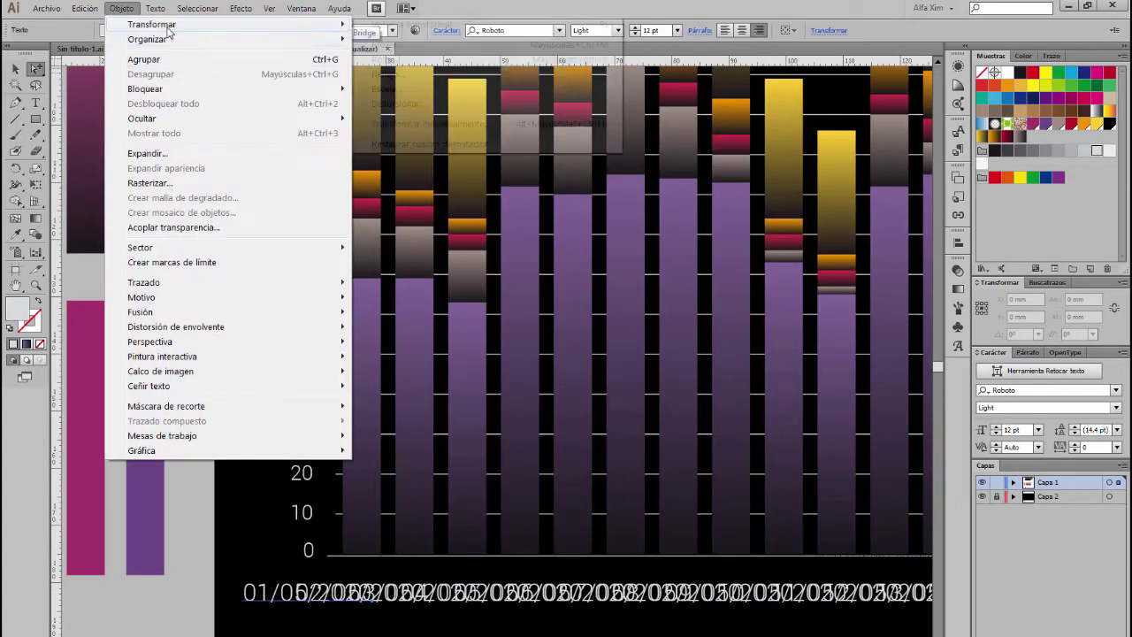
click(385, 59)
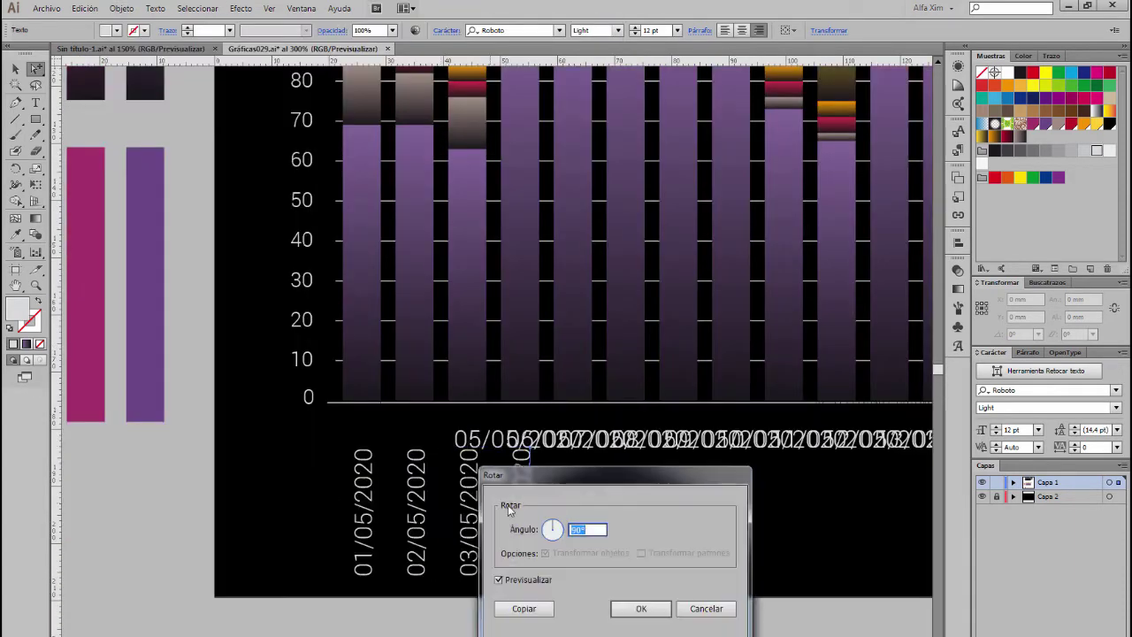
key(Return)
click(504, 443)
key(ctrl+shift+r)
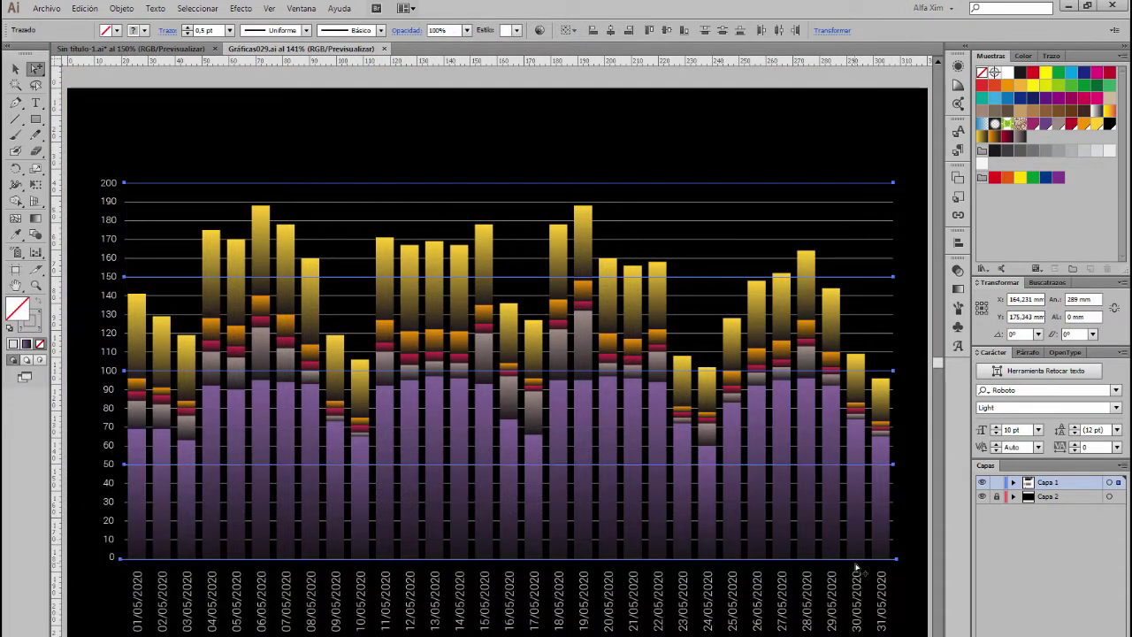
scroll(914, 572, up, 1)
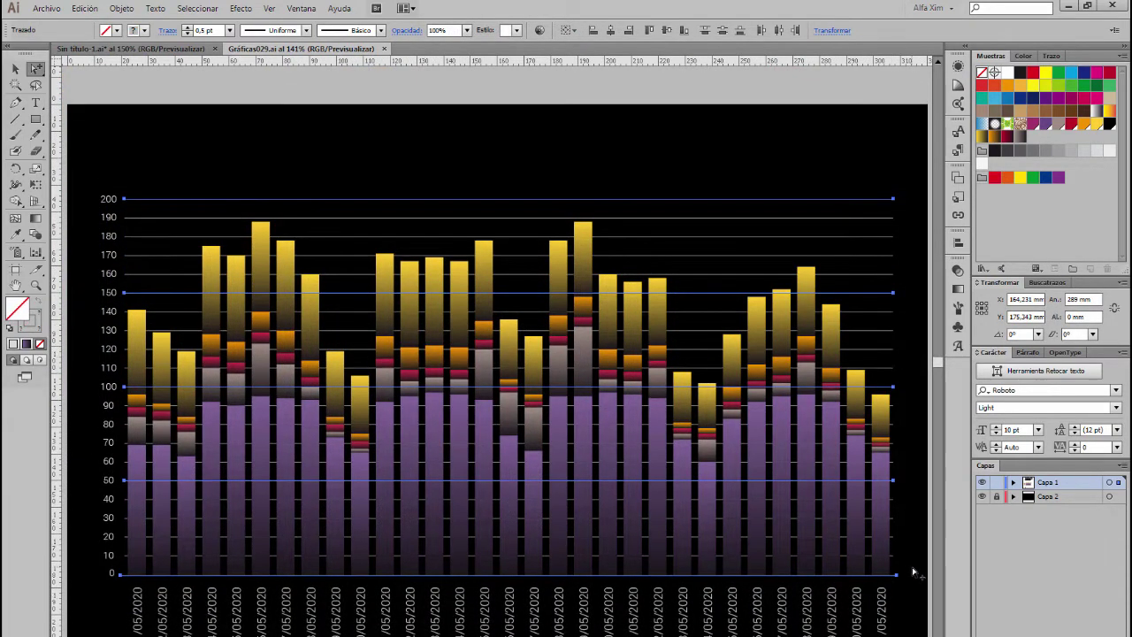
click(231, 31)
- Draw a 1 pt vertical line up the first bar, then thicken it and make it dashed
click(271, 147)
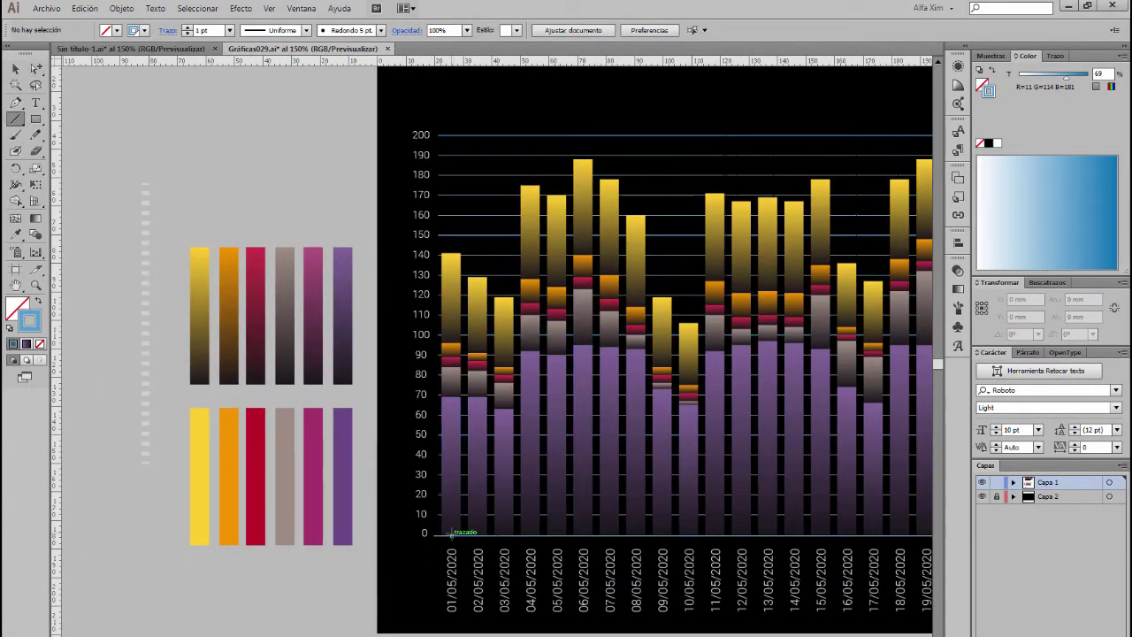
drag(451, 534, 465, 251)
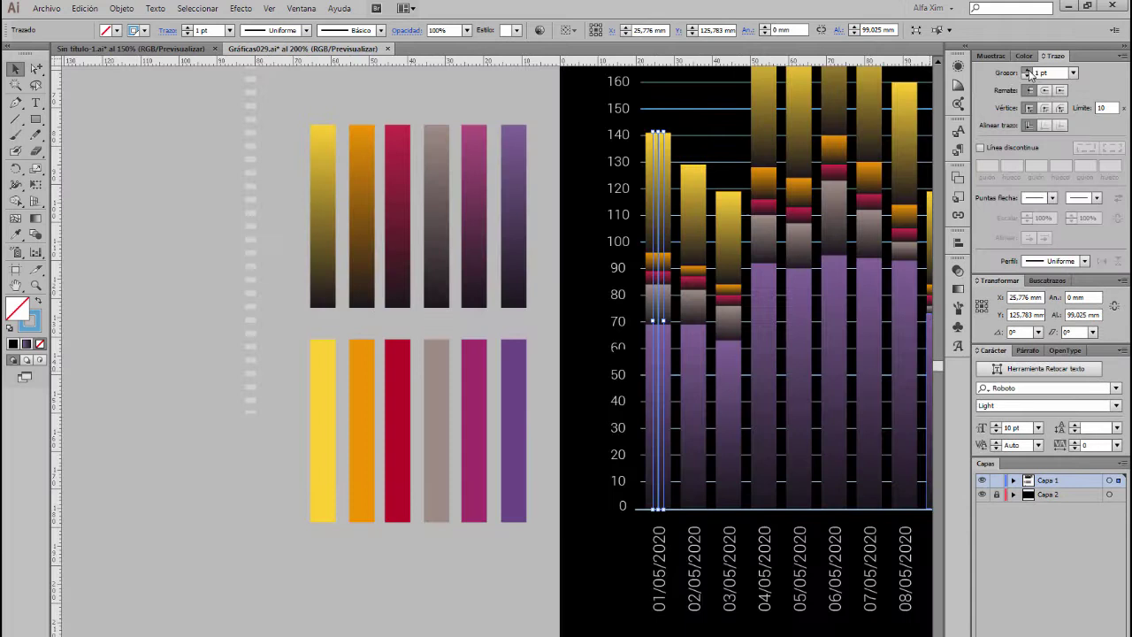
click(1028, 70)
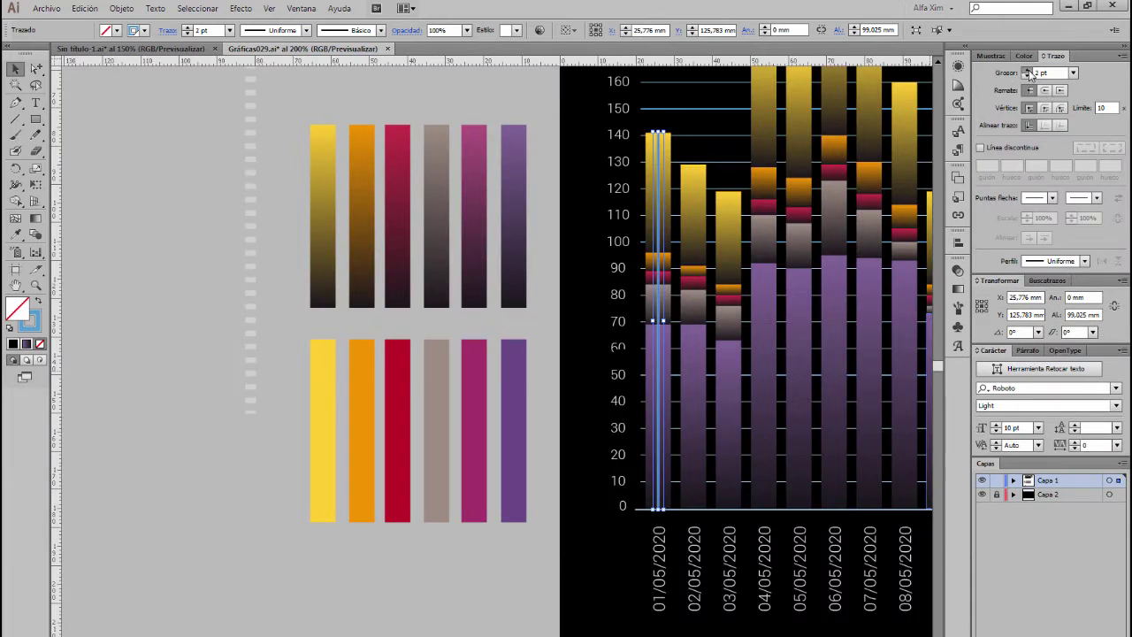
click(1028, 71)
click(1028, 70)
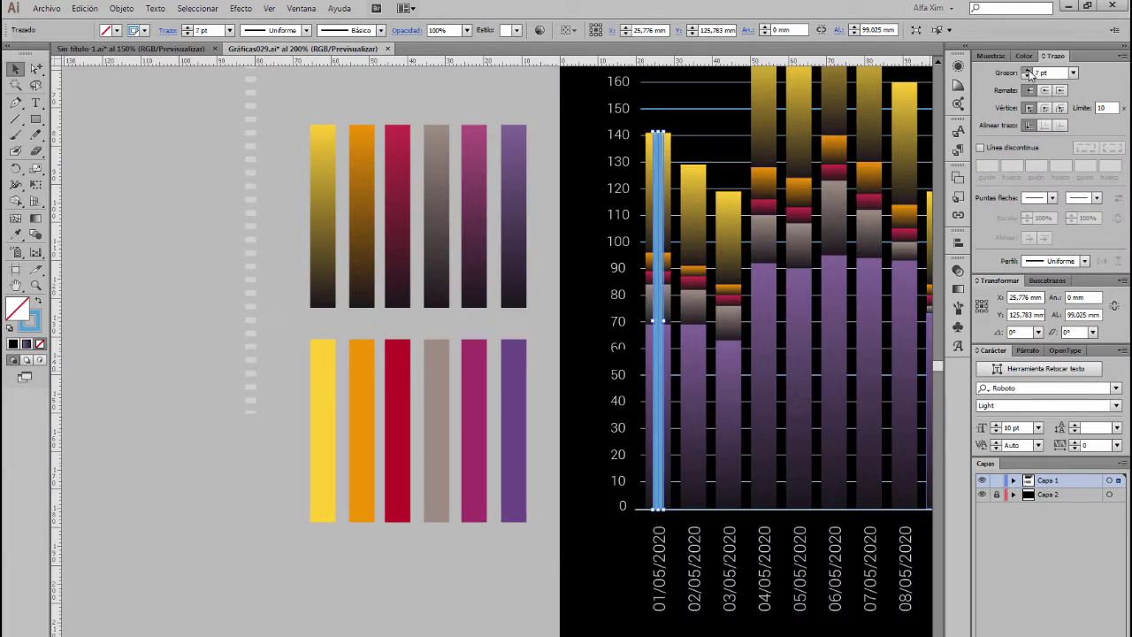
click(981, 148)
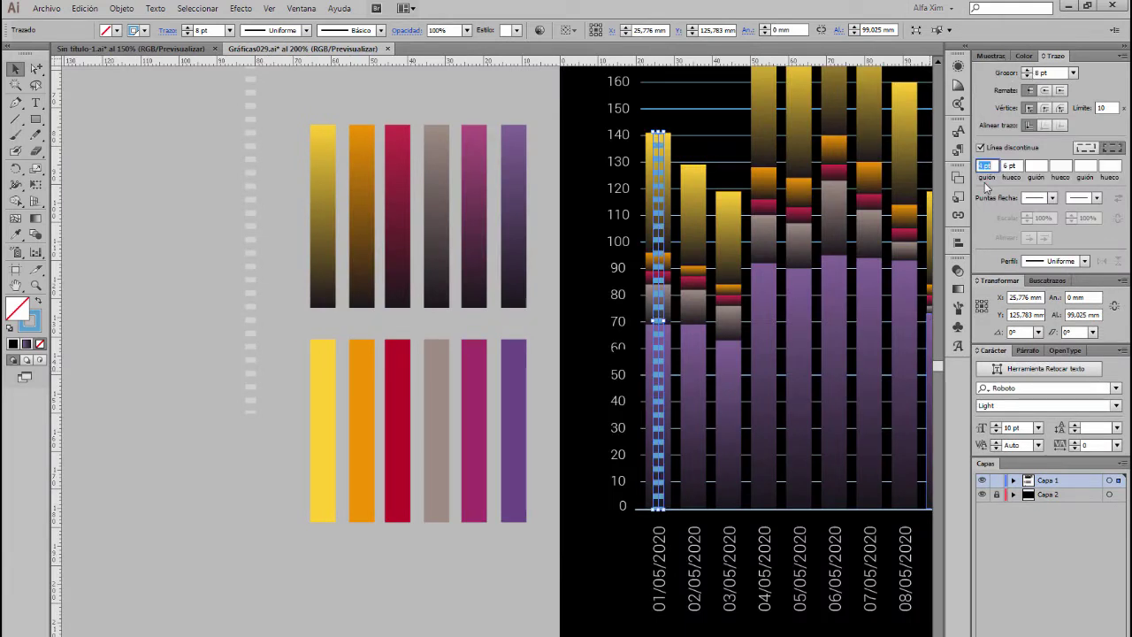
- Set the dashed line to Luminosity blending at 30% opacity and colour it white
click(251, 327)
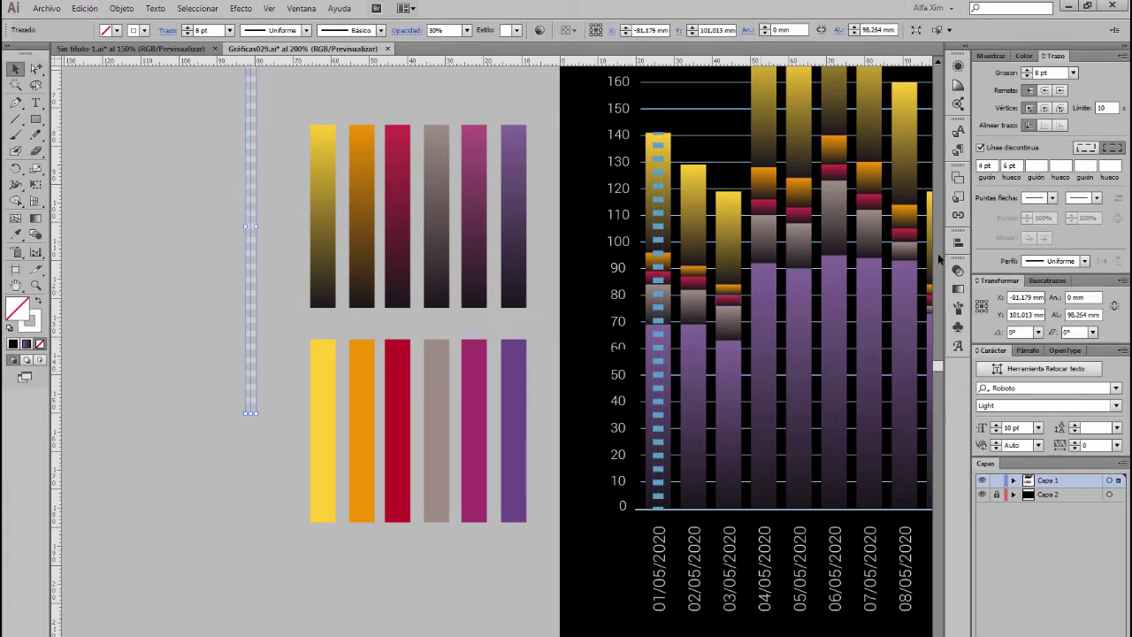
click(958, 271)
click(658, 211)
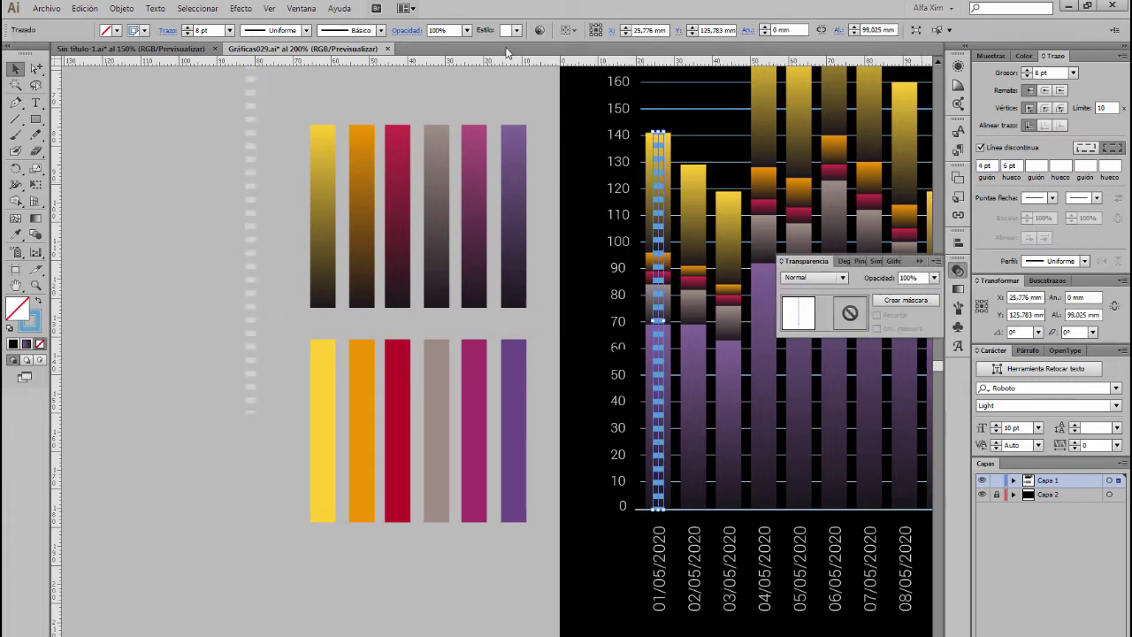
click(1026, 56)
click(990, 143)
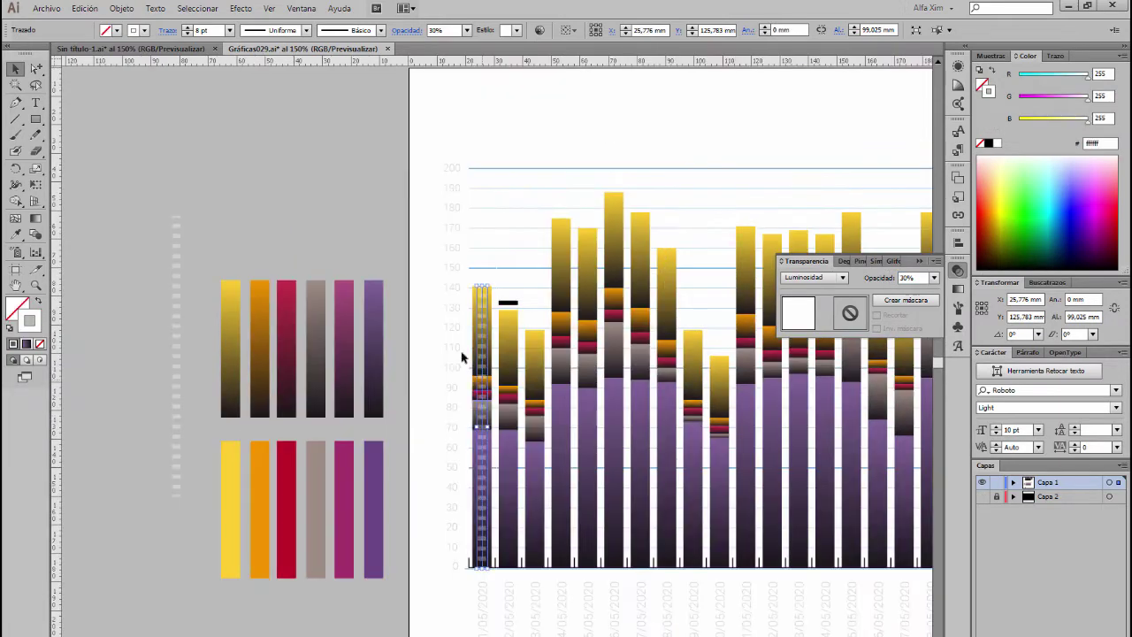
- Repeat the stripe with a Transform effect: move 9.23 mm horizontally, 31 copies
drag(396, 266, 554, 390)
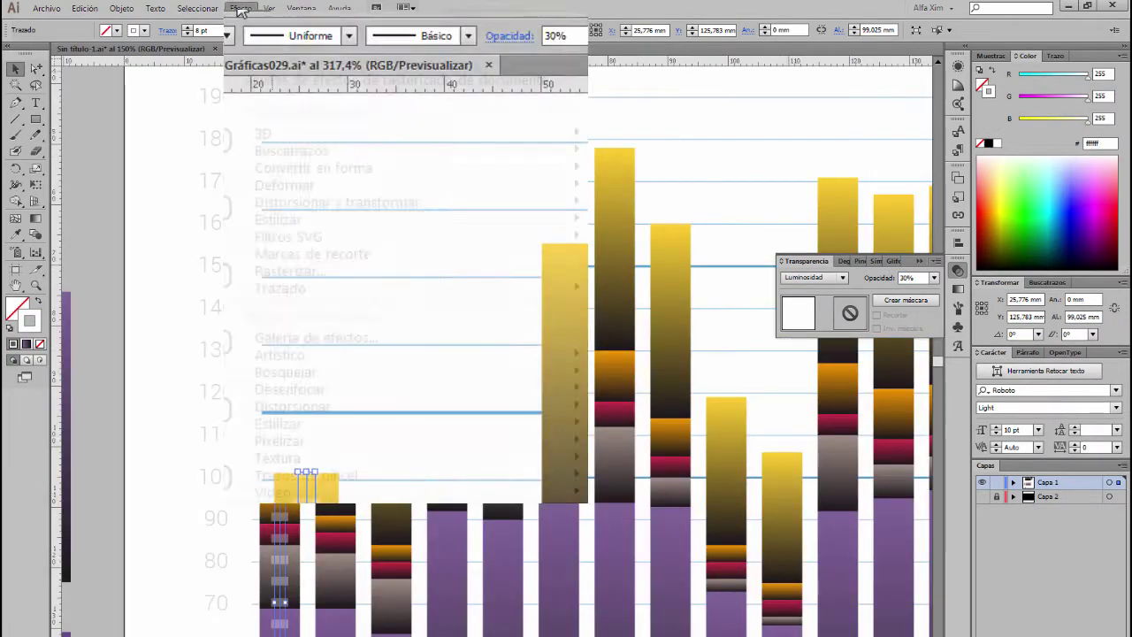
click(241, 9)
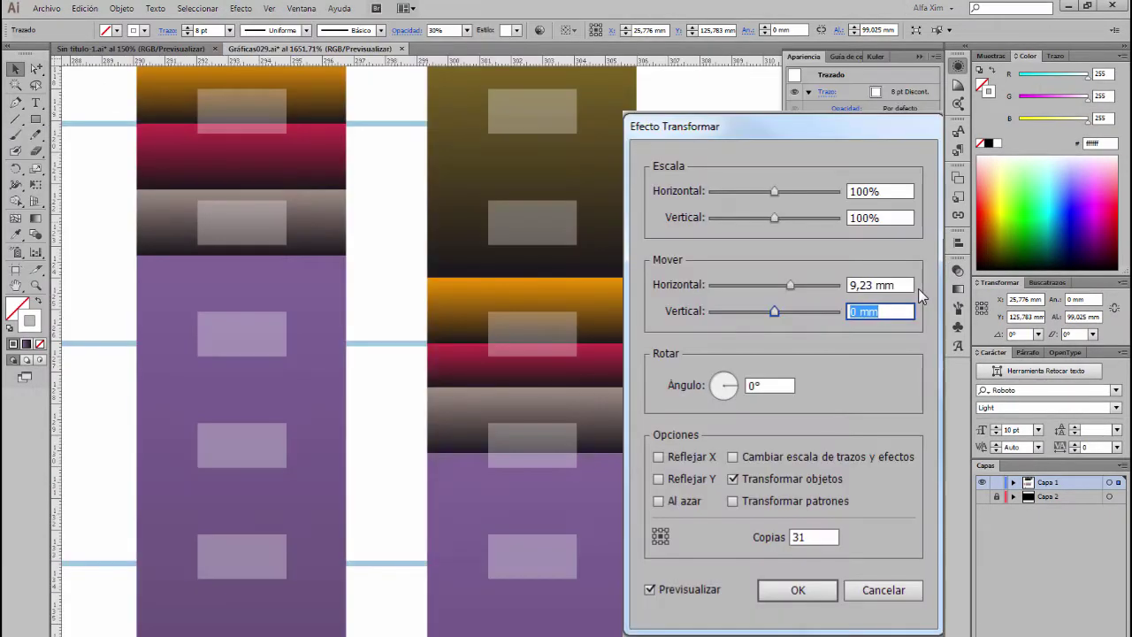
click(806, 591)
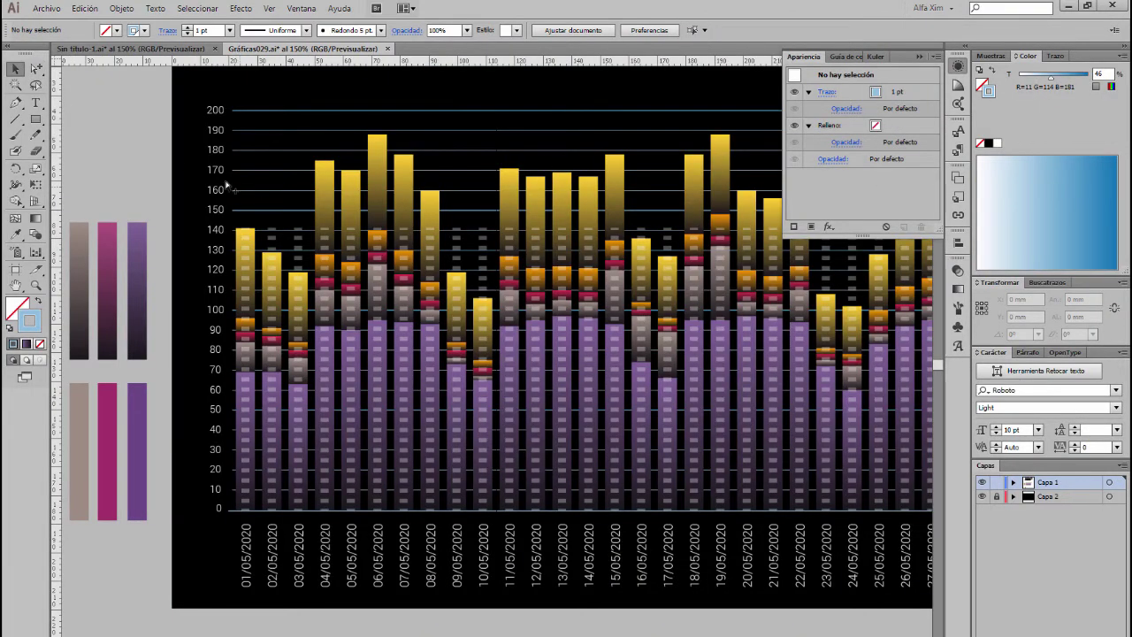
- Expand the repeated stripe's appearance into separate dashed paths
drag(198, 97, 637, 407)
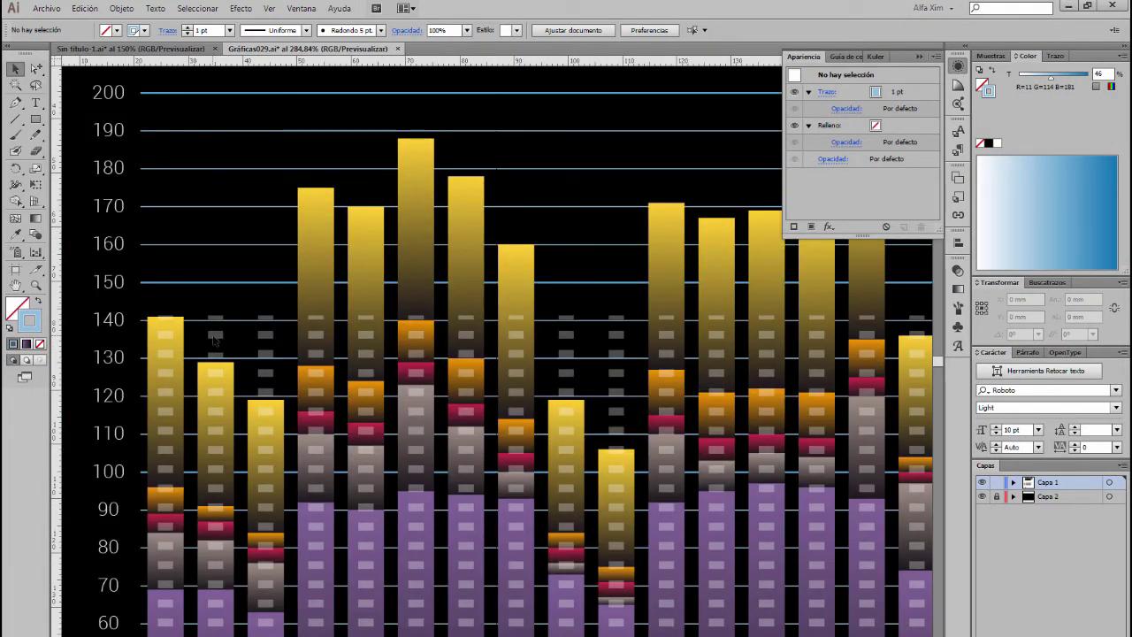
click(167, 339)
click(121, 8)
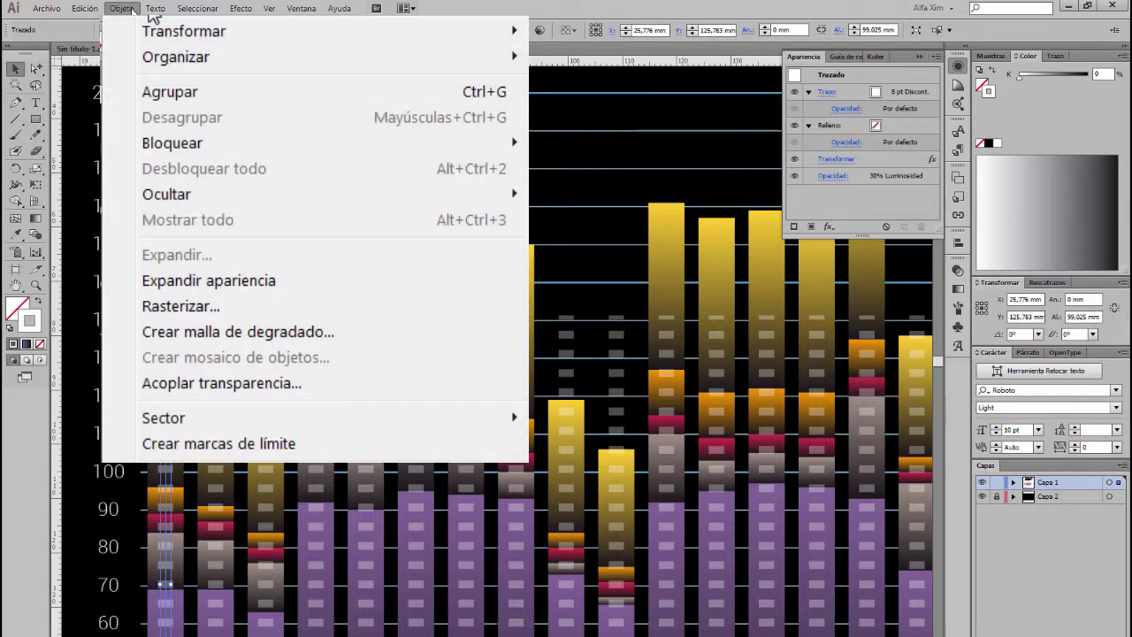
click(209, 280)
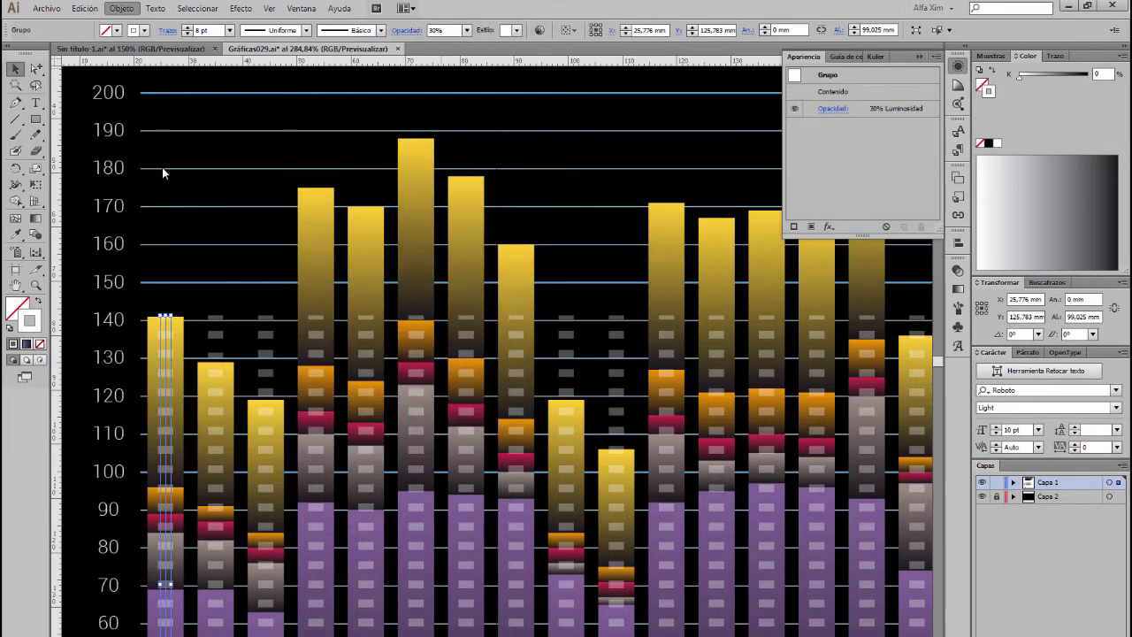
click(219, 305)
click(216, 334)
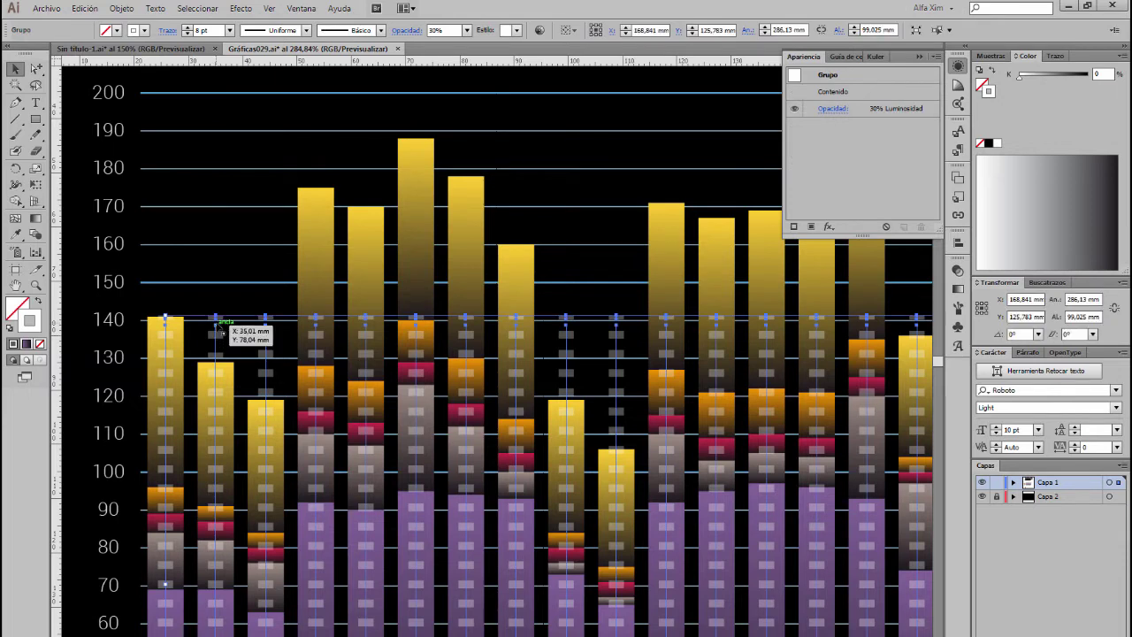
click(121, 8)
click(217, 224)
- Trim the stripes on the early bars to their bar tops, extending one to 160
key(a)
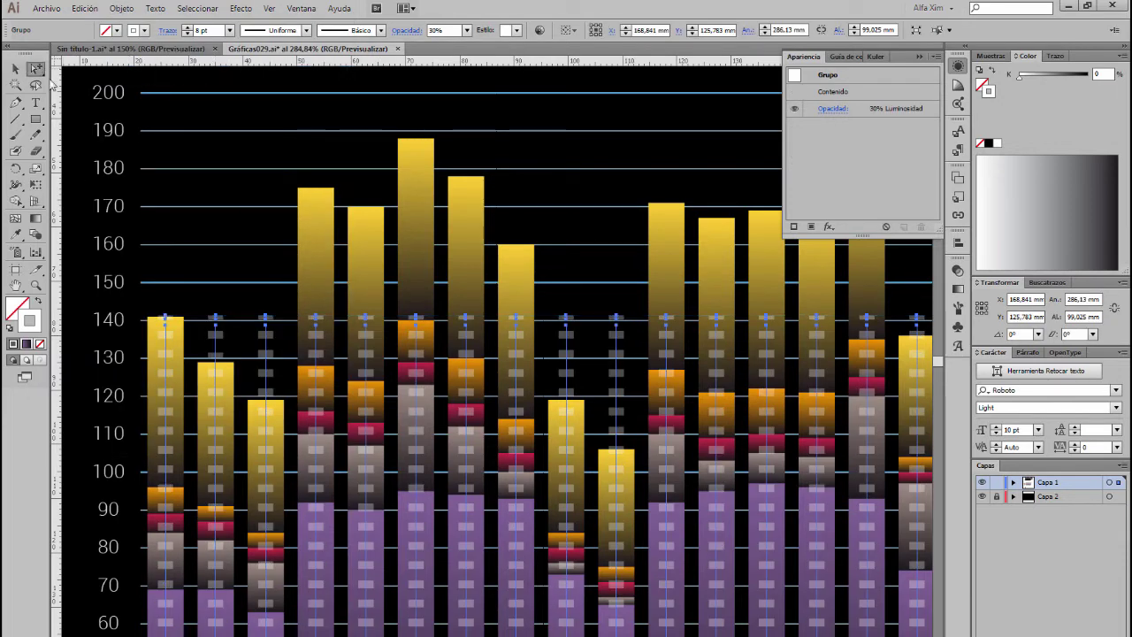
click(217, 319)
drag(217, 319, 216, 368)
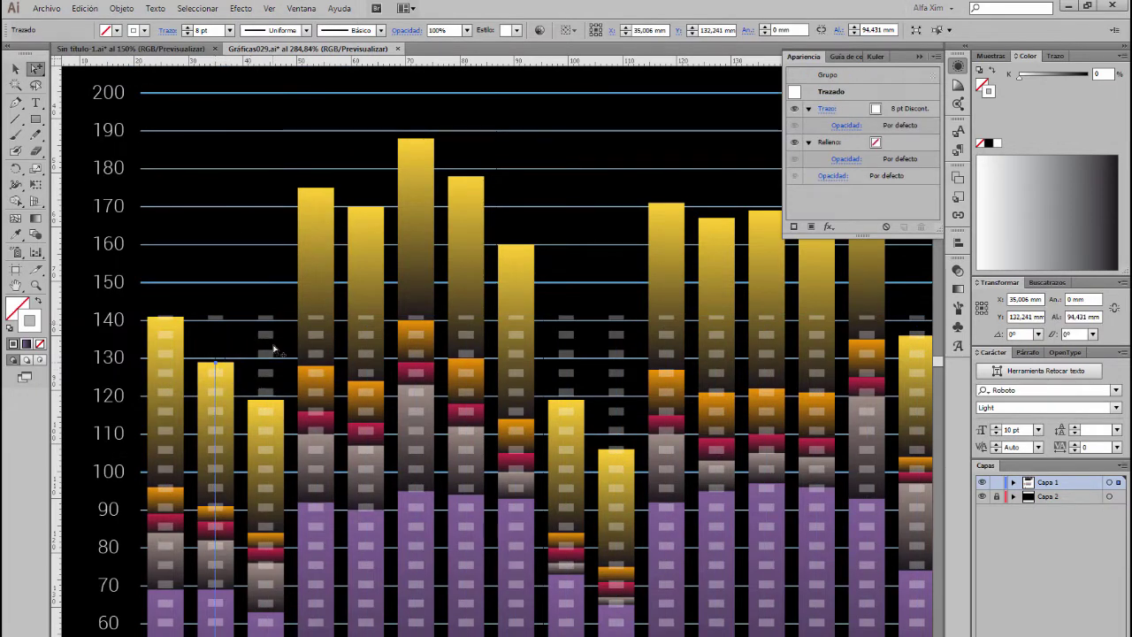
drag(222, 313, 273, 329)
key(ctrl+minus)
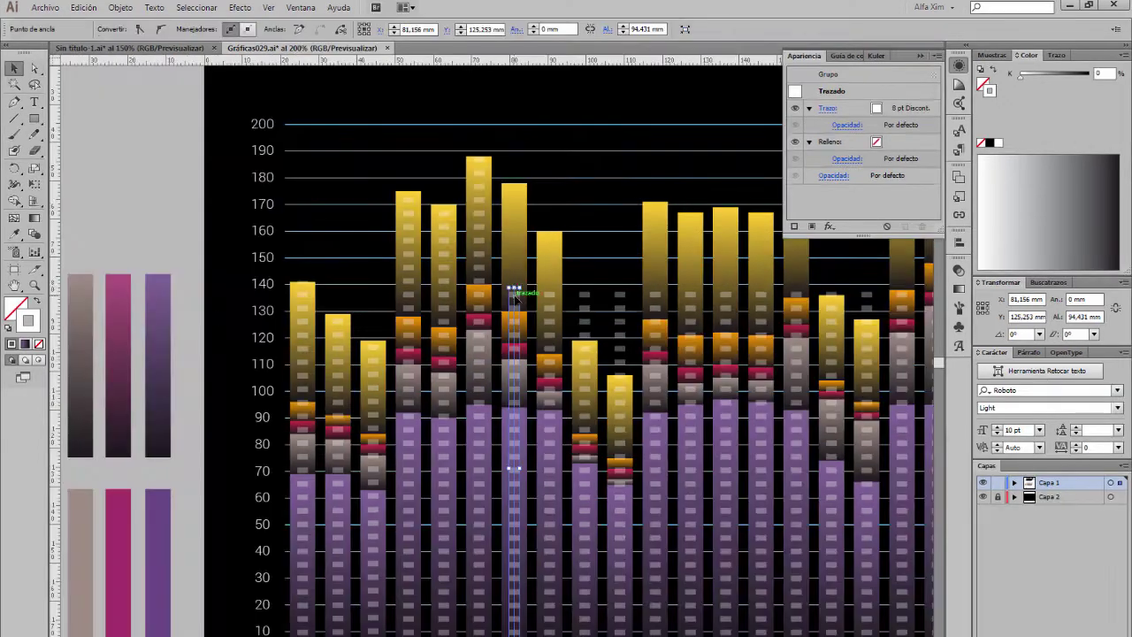
click(550, 303)
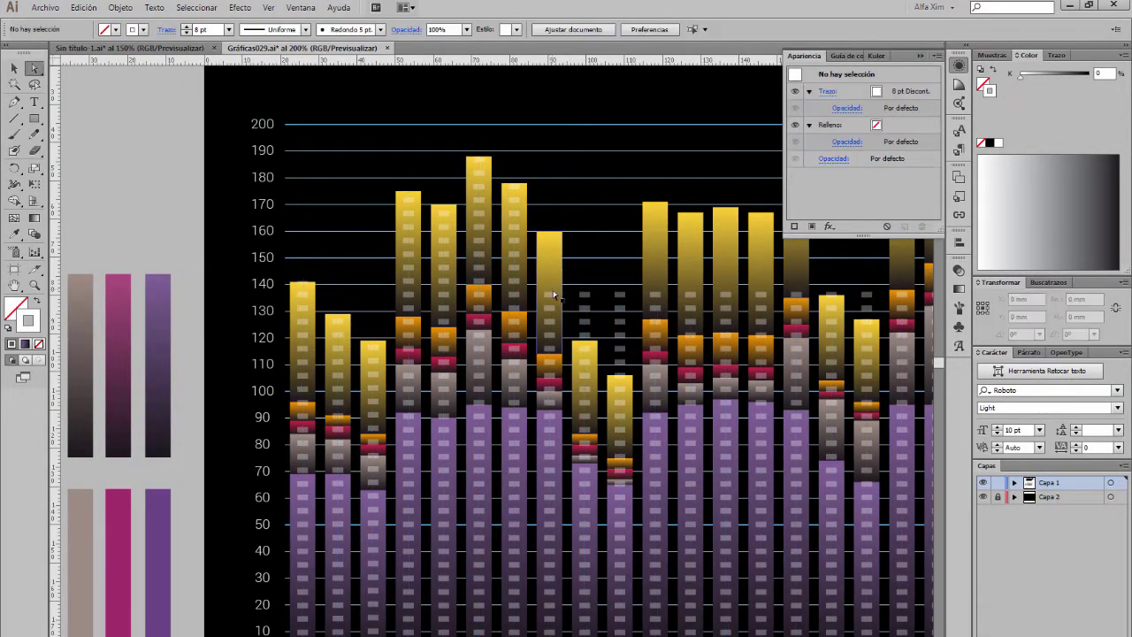
drag(549, 288, 553, 232)
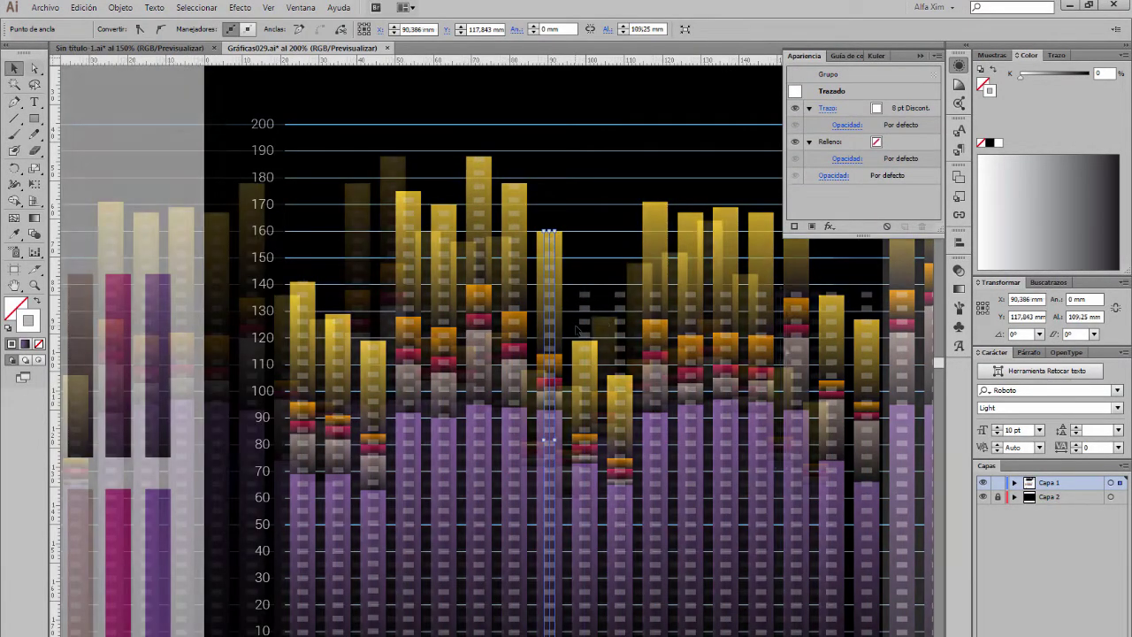
- Trim the stripes on the last bars, lowering one to the yellow bar's top
scroll(554, 232, right, 10)
drag(781, 292, 784, 376)
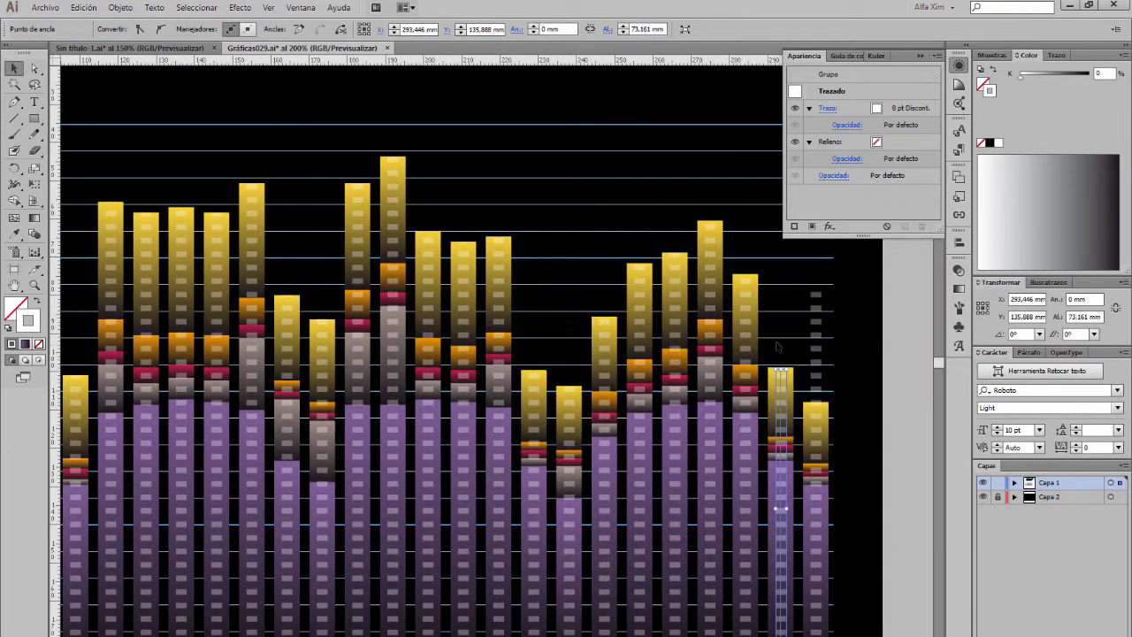
drag(740, 275, 833, 428)
click(515, 349)
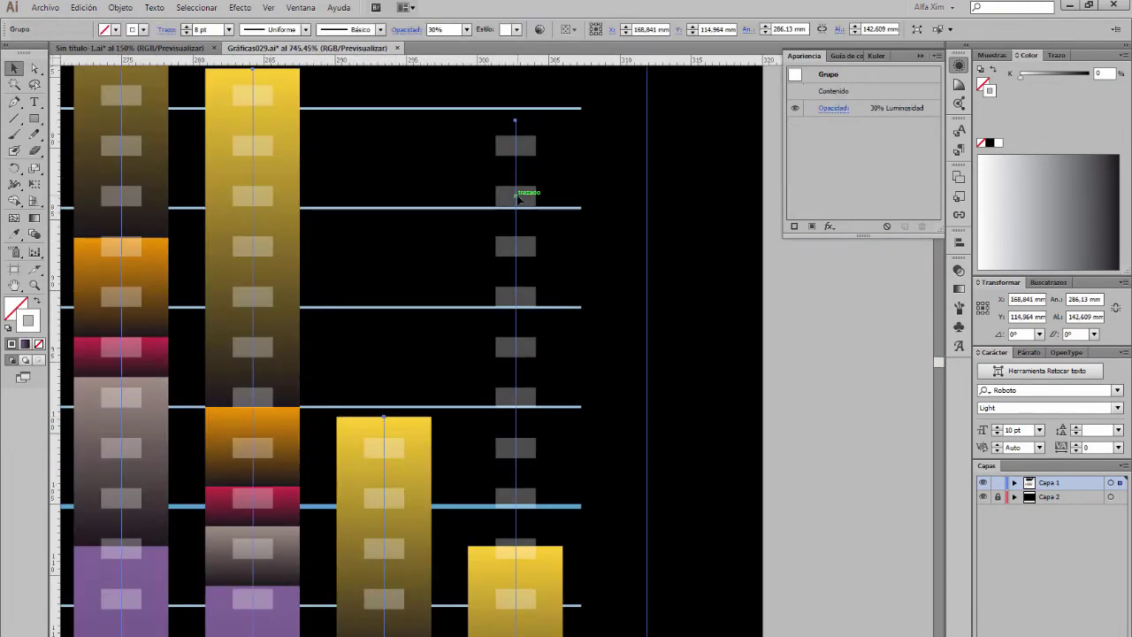
click(802, 284)
click(520, 246)
drag(516, 121, 519, 549)
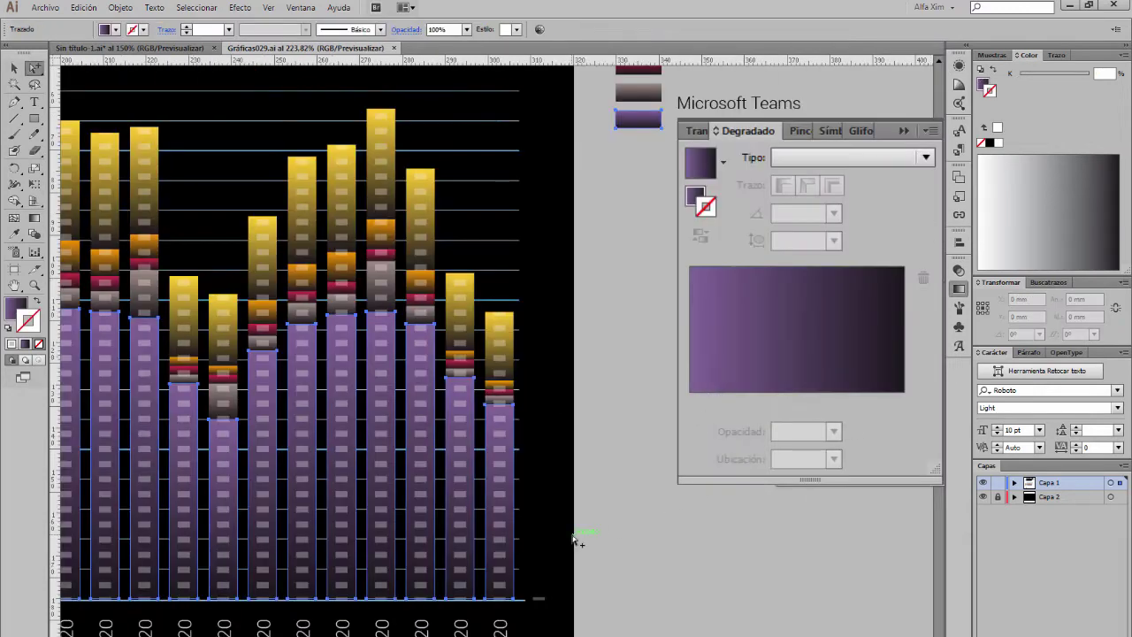
- Fade the purple bars' gradient dark end stop to 30% opacity
click(833, 431)
click(891, 512)
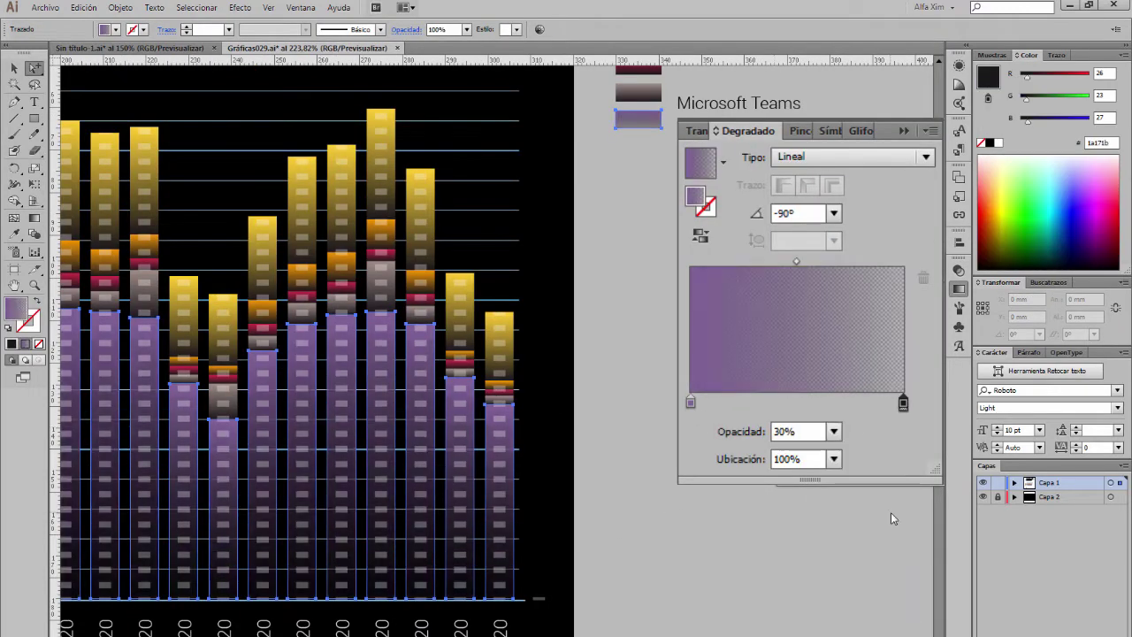
click(758, 576)
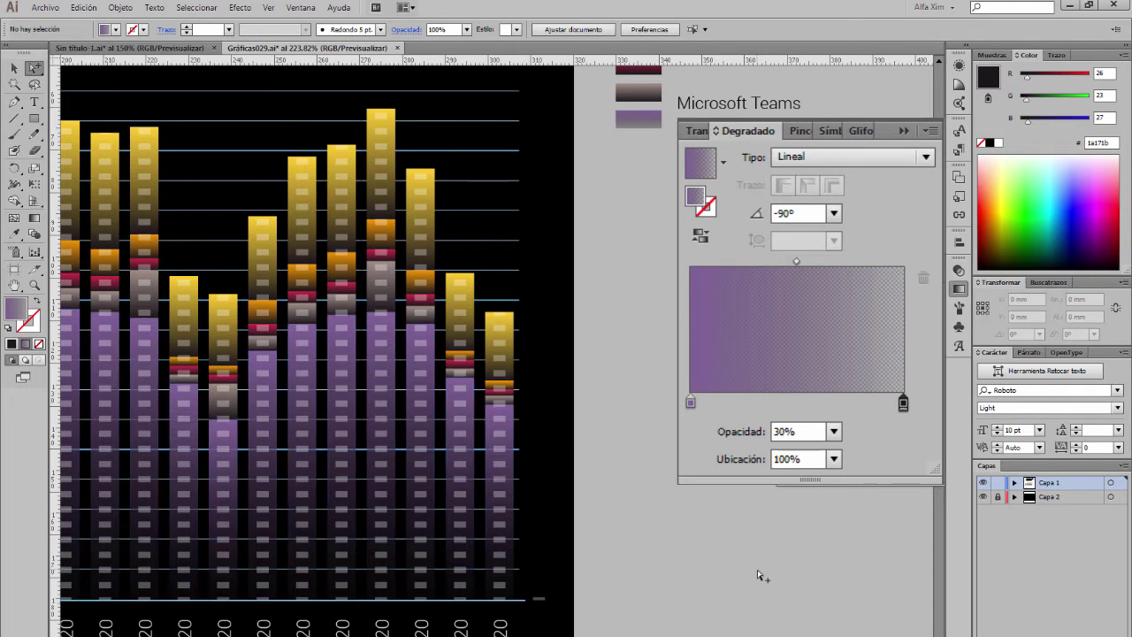
click(508, 529)
click(510, 530)
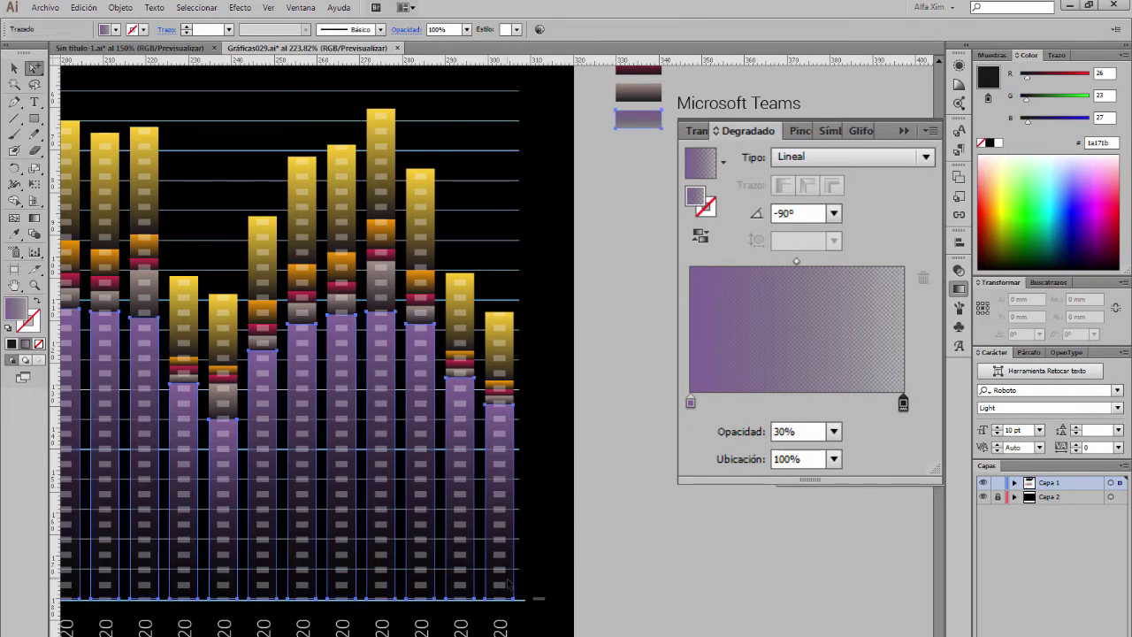
click(834, 431)
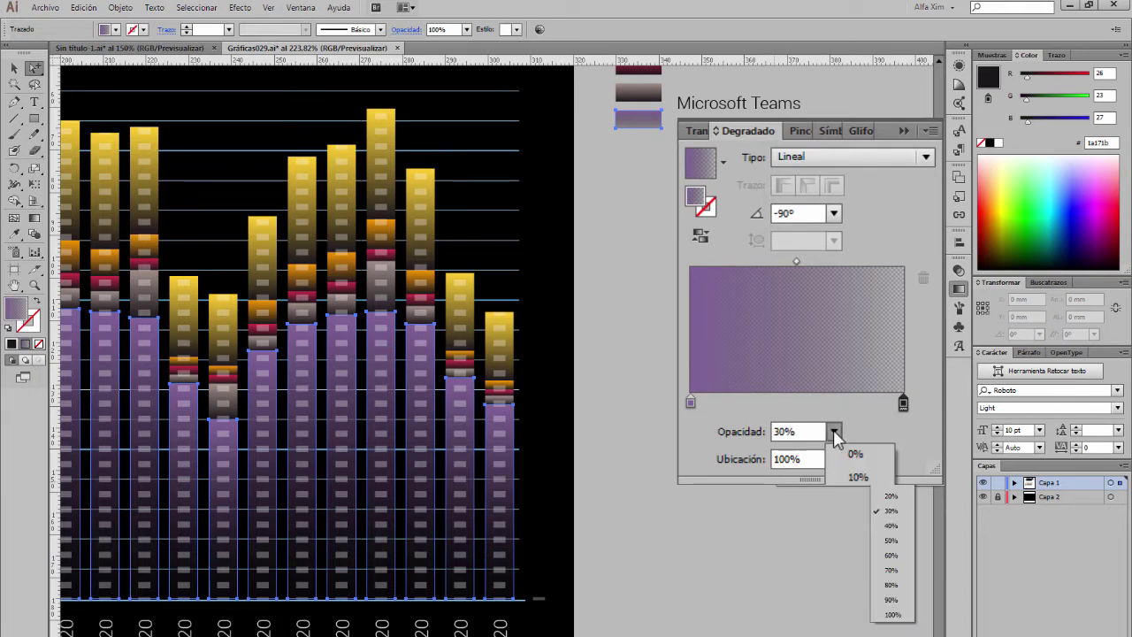
- Fade the grey and red bar gradients' dark end stops to partial opacity, grey at 60%
click(512, 404)
scroll(609, 368, up, 3)
click(903, 403)
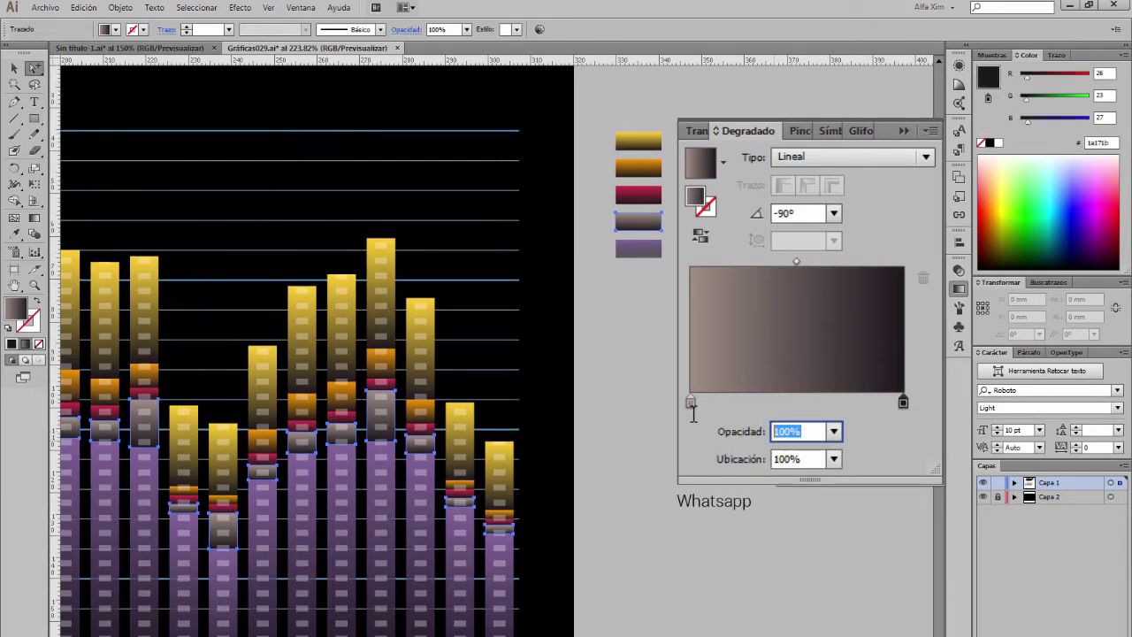
text(60)
key(Return)
click(639, 194)
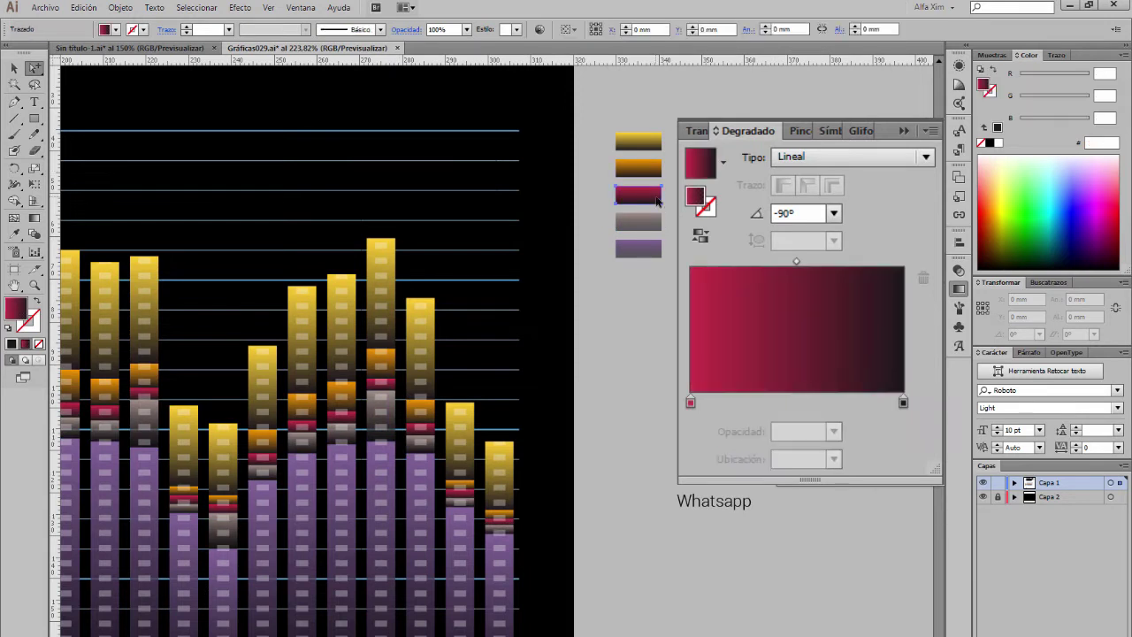
click(903, 403)
drag(801, 431, 753, 431)
text(0)
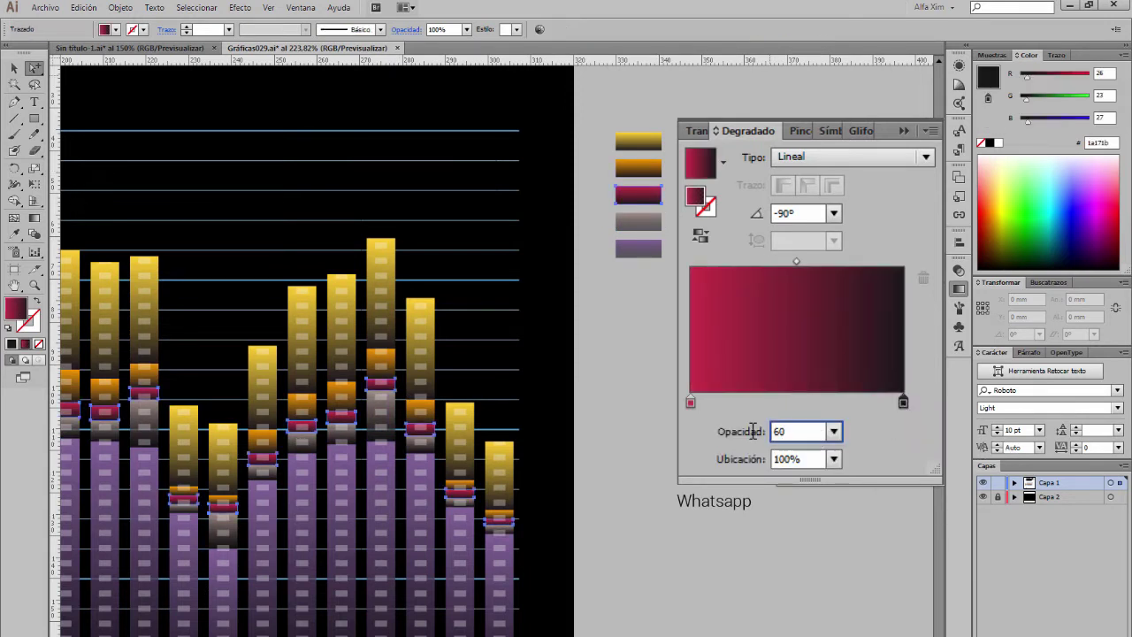
key(Return)
- Fade the orange and yellow bar gradients' dark end stops to 60% opacity
click(655, 172)
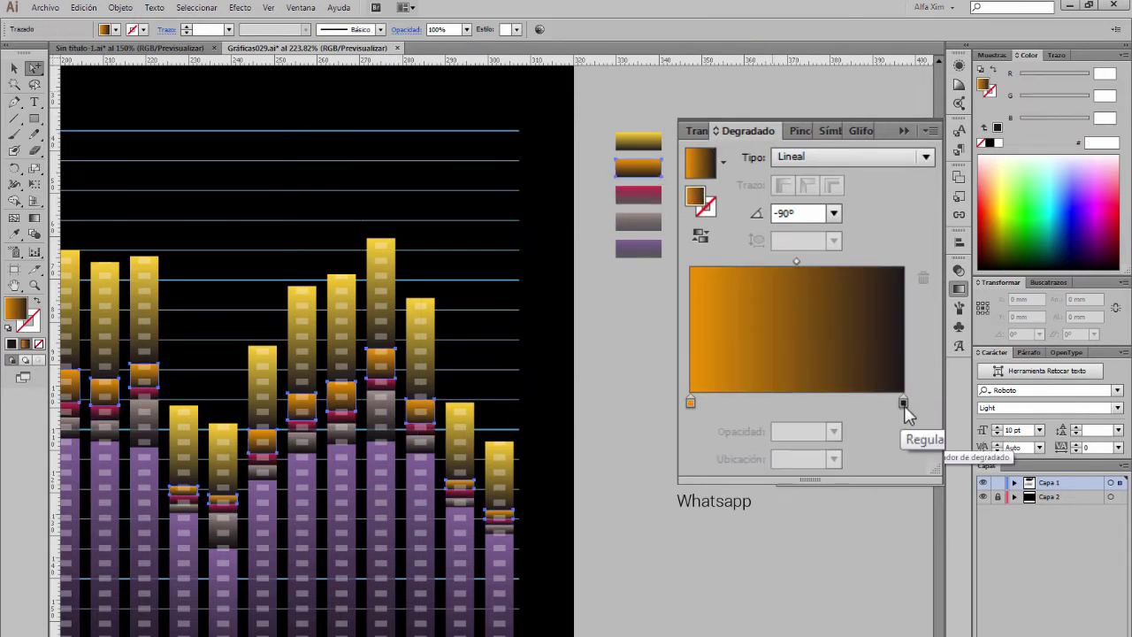
click(904, 402)
drag(801, 431, 679, 418)
text(60)
key(Return)
click(639, 140)
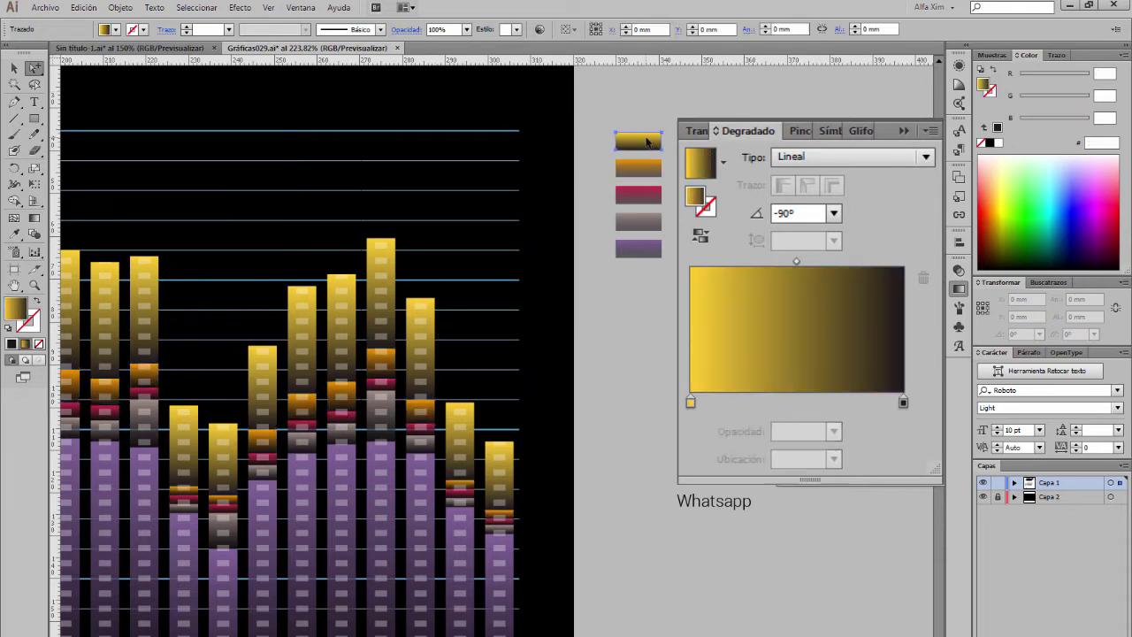
click(903, 402)
drag(801, 431, 738, 419)
text(60)
key(Return)
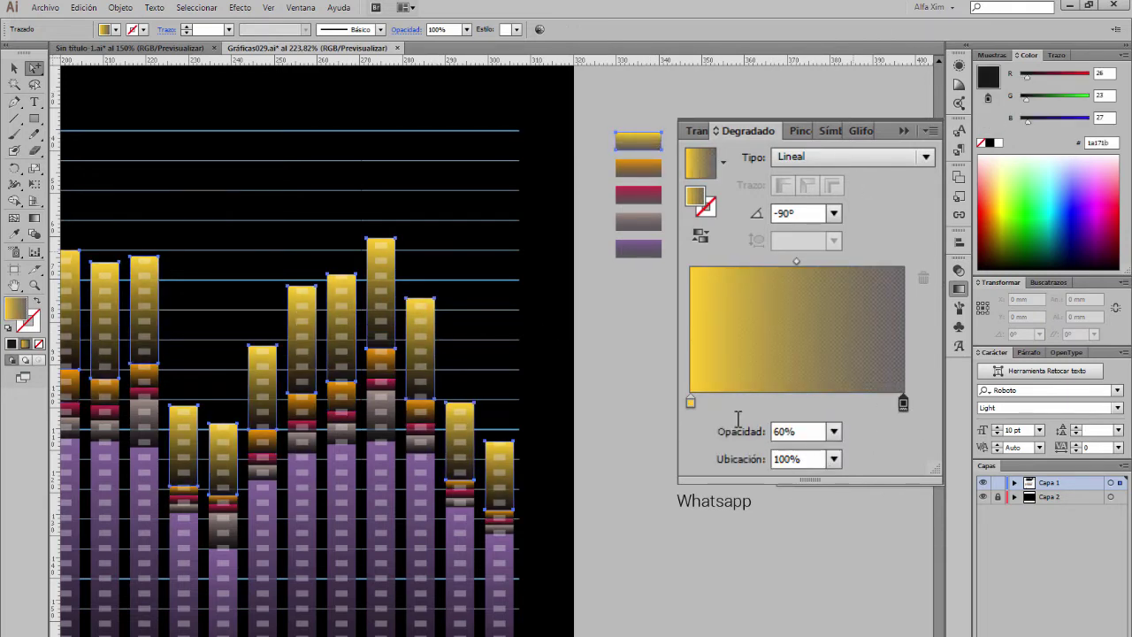
click(797, 261)
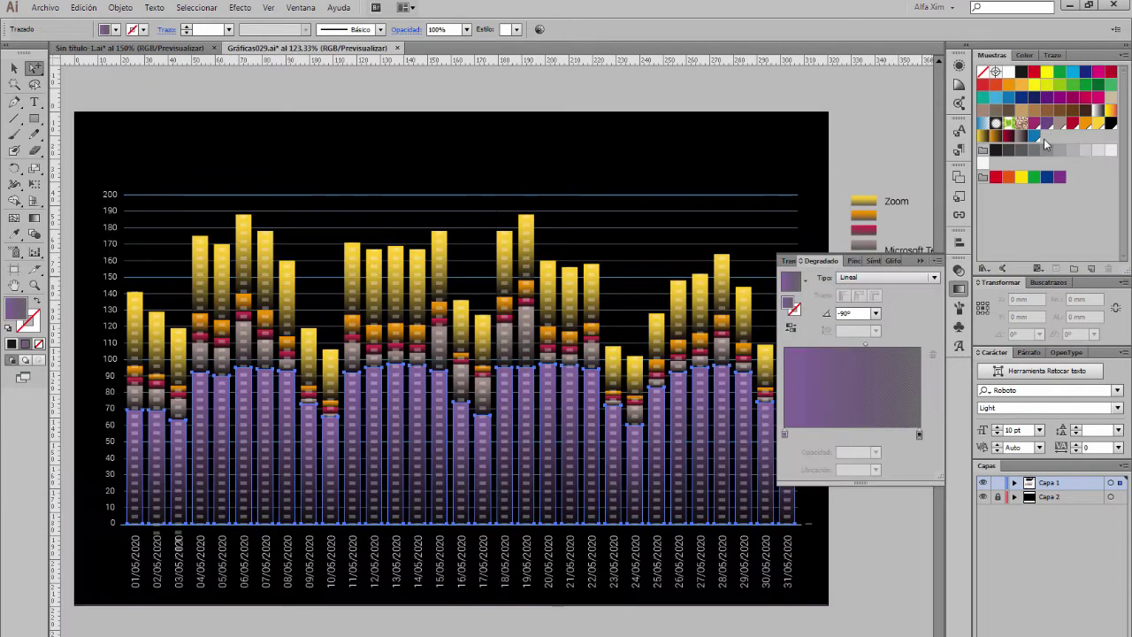
- Recolour the bottom series teal blue (C=75 M=40 Y=30 K=0) and select the 29/05 blue segment
click(785, 433)
click(871, 578)
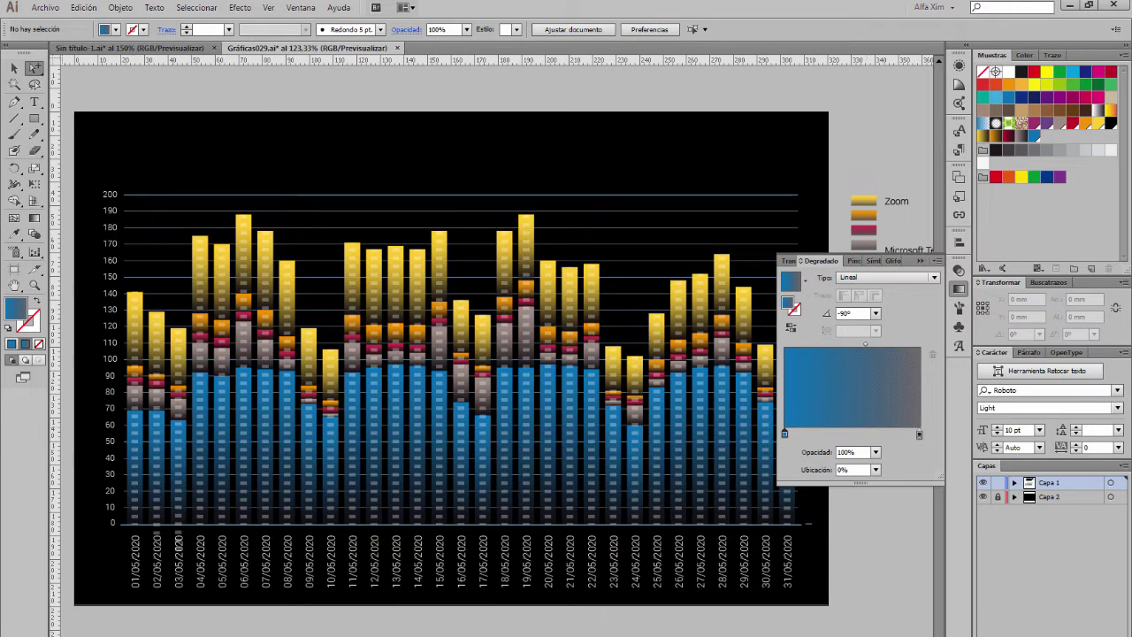
double_click(1034, 135)
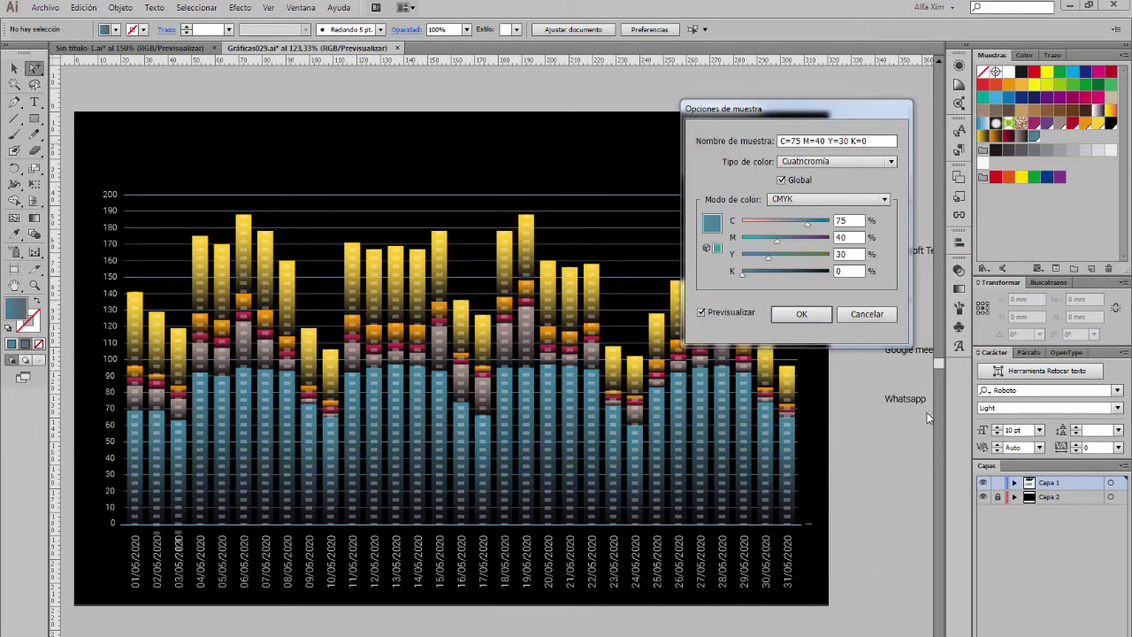
click(801, 314)
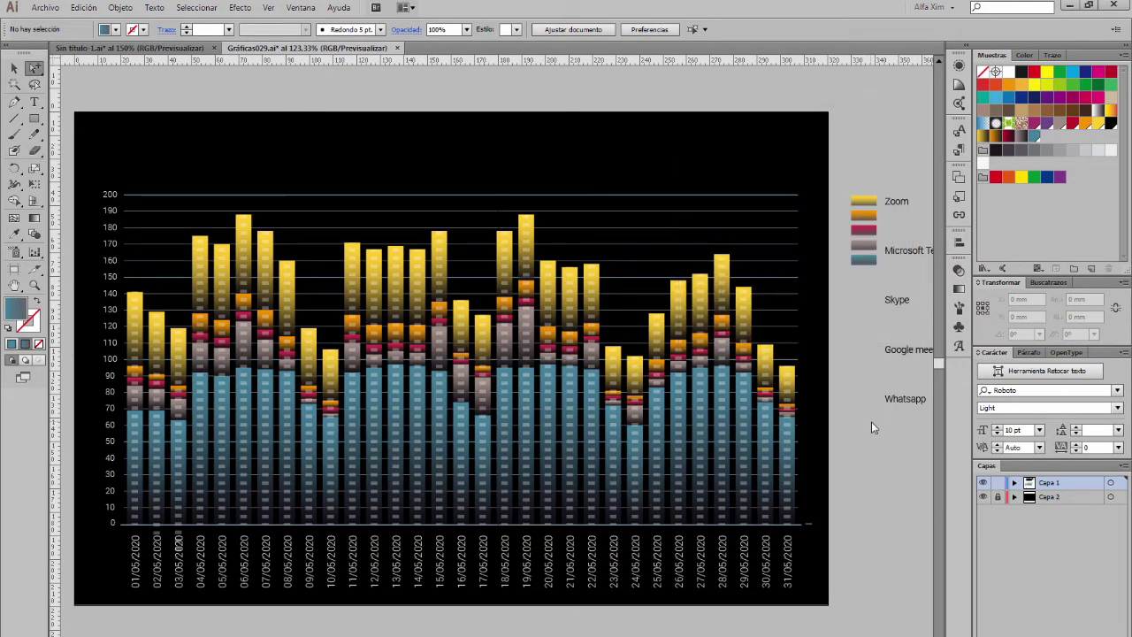
click(752, 402)
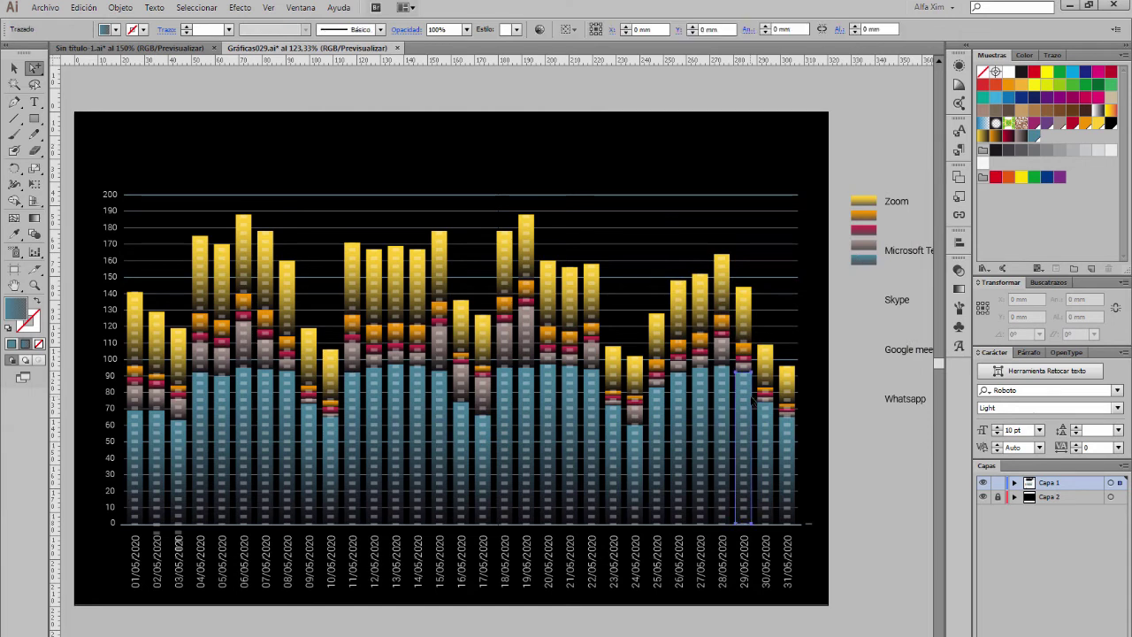
- Save the blue bar gradient as a new swatch
click(1091, 268)
click(586, 247)
click(873, 262)
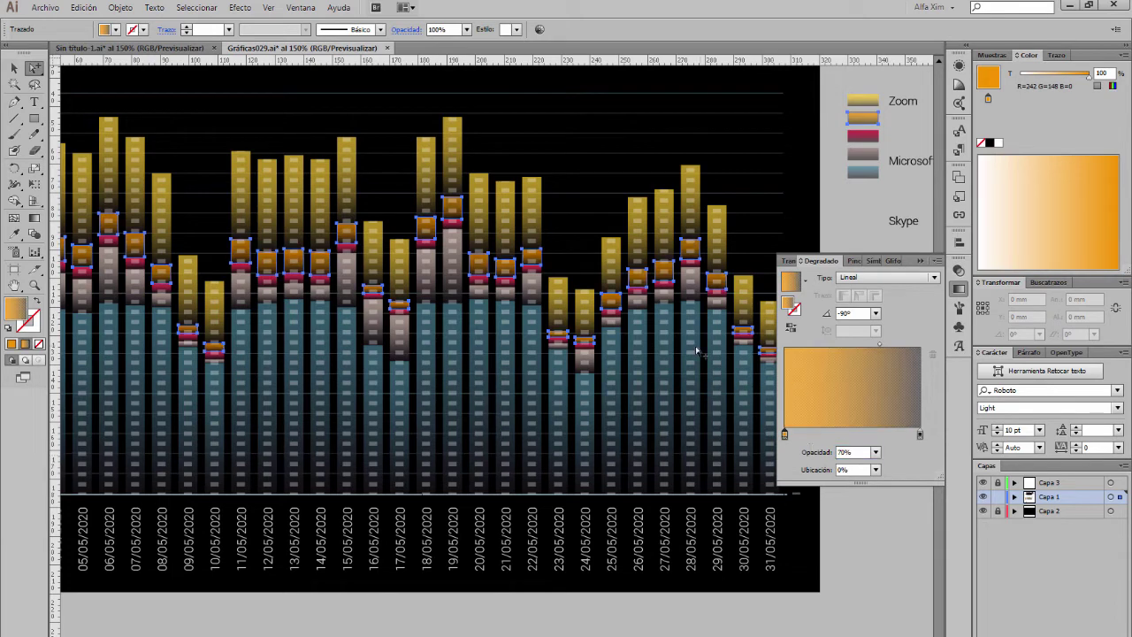
- Set the red gradient's first stop to 70% opacity and pick the grey gradient's first stop
click(874, 137)
click(785, 434)
click(845, 452)
text(70)
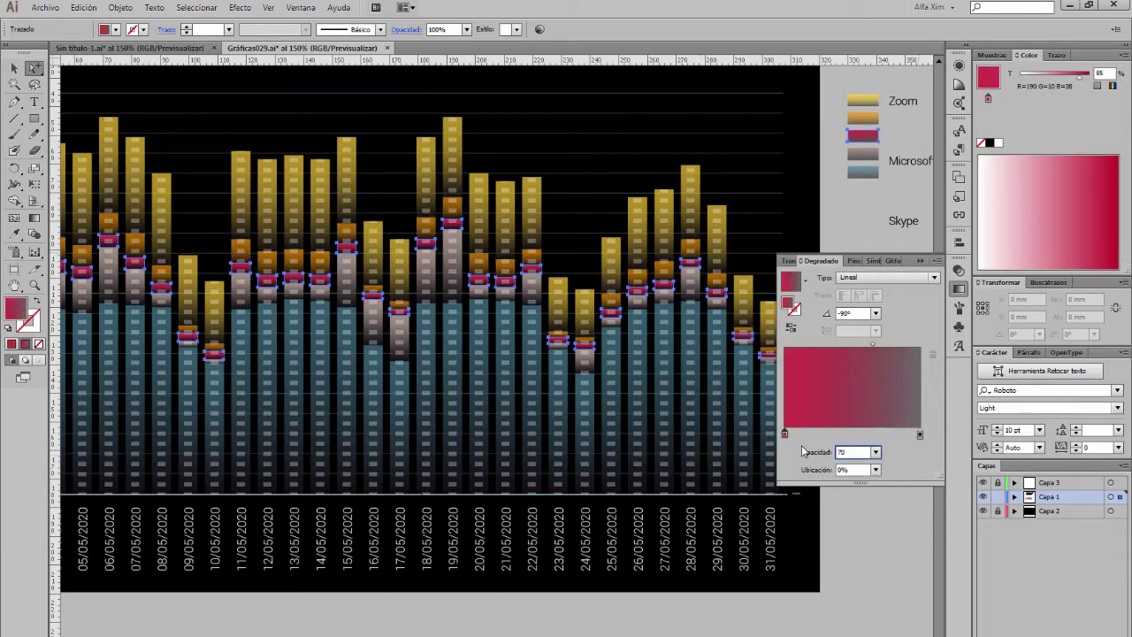
key(Return)
click(863, 154)
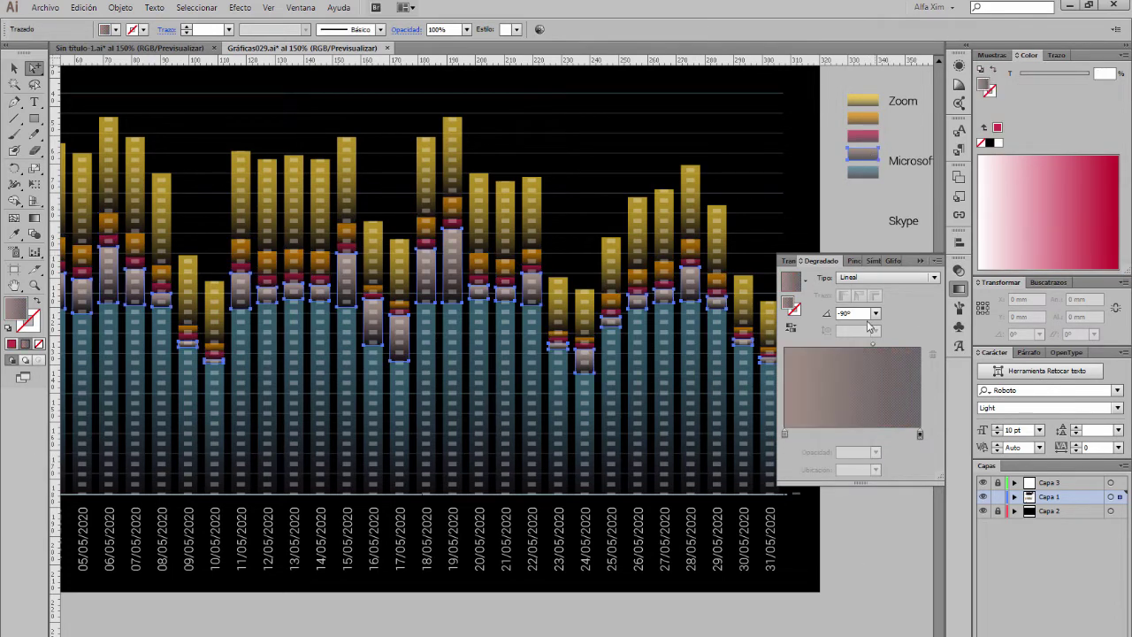
click(845, 452)
- Set the grey gradient's first stop to 70% opacity
text(70)
key(Return)
click(892, 597)
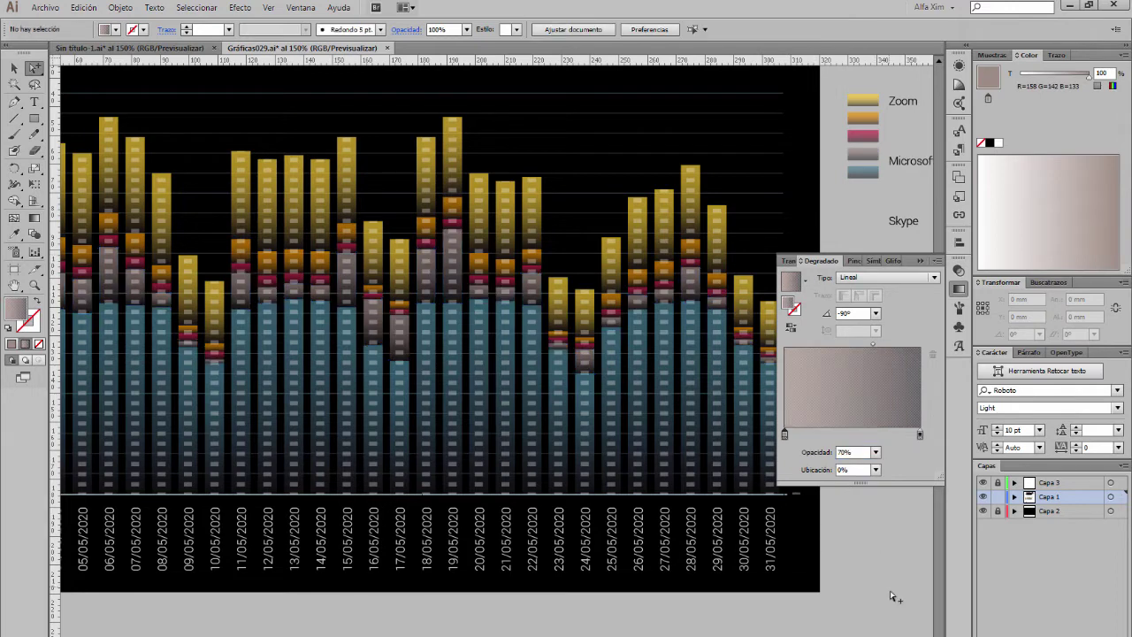
key(ctrl+1)
- Move the chart title down into the chart's top-left corner
drag(482, 172, 496, 200)
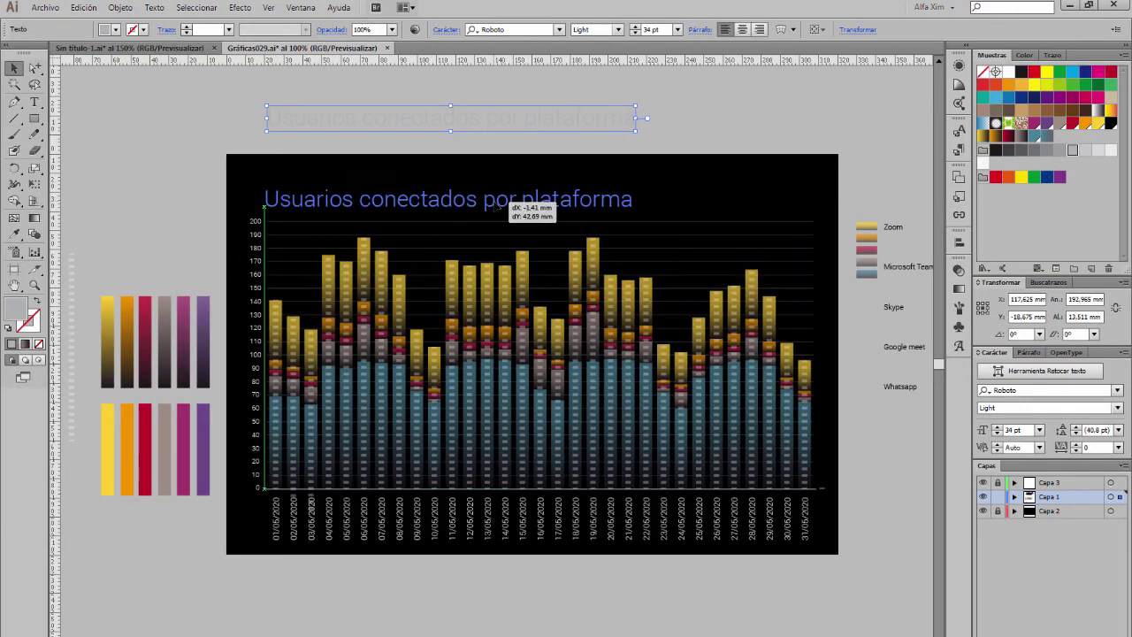
click(647, 129)
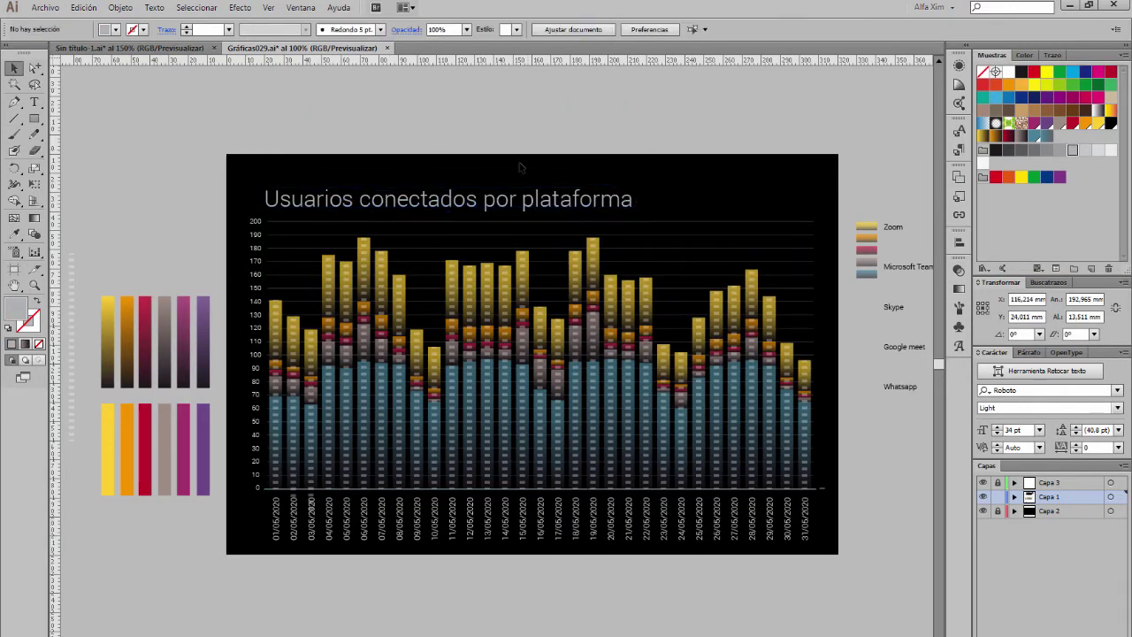
click(459, 206)
click(880, 572)
- Draw a small square above the legend and duplicate it into a row of five
drag(859, 399, 558, 158)
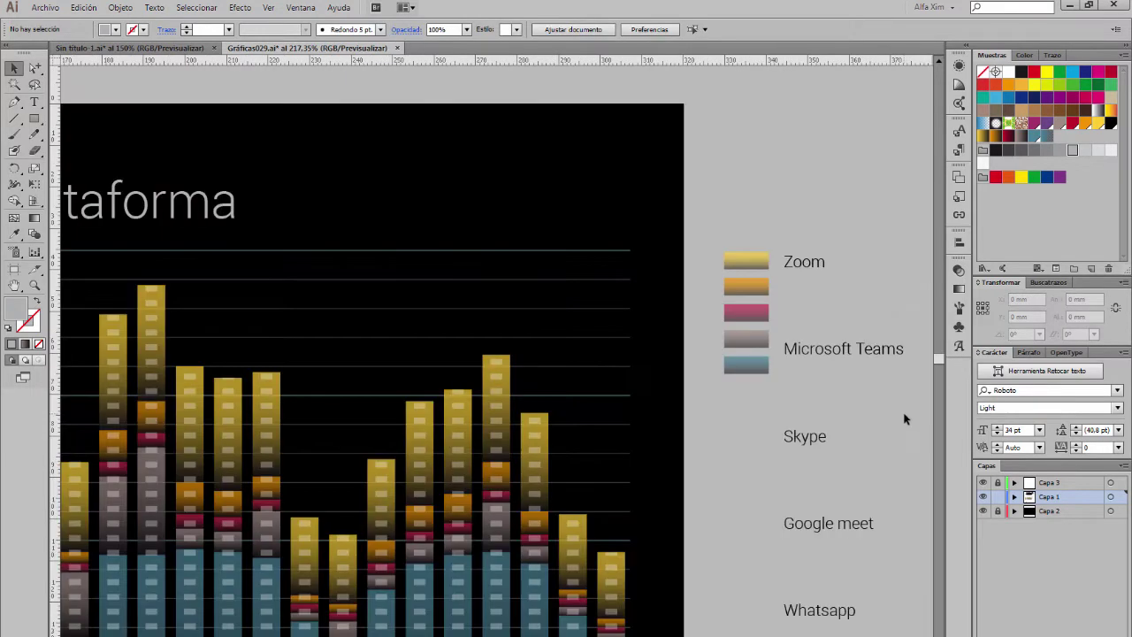
key(m)
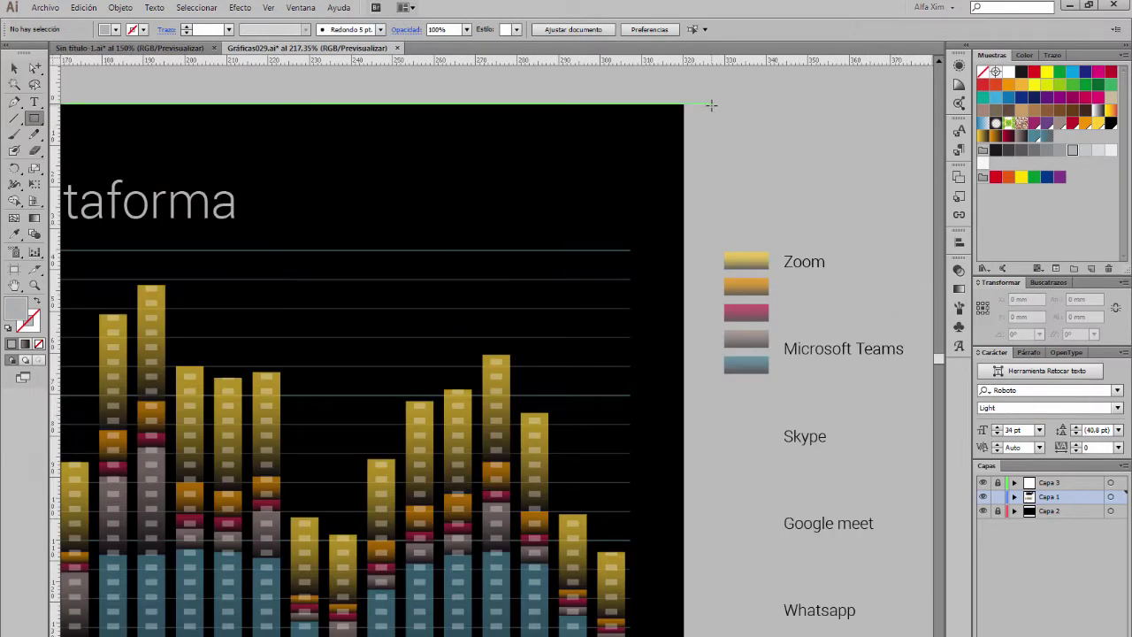
drag(712, 103, 778, 157)
key(v)
key(ctrl+d)
key(ctrl+d)
key(ctrl+d)
click(743, 156)
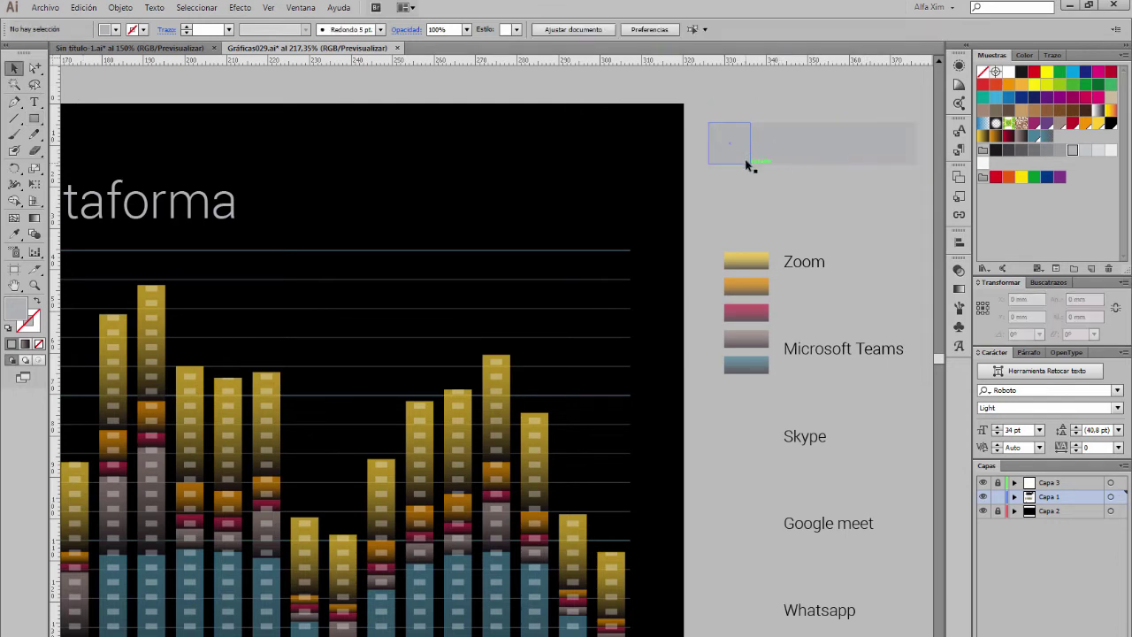
- Eyedrop each legend gradient onto the squares, starting with Zoom's yellow
key(i)
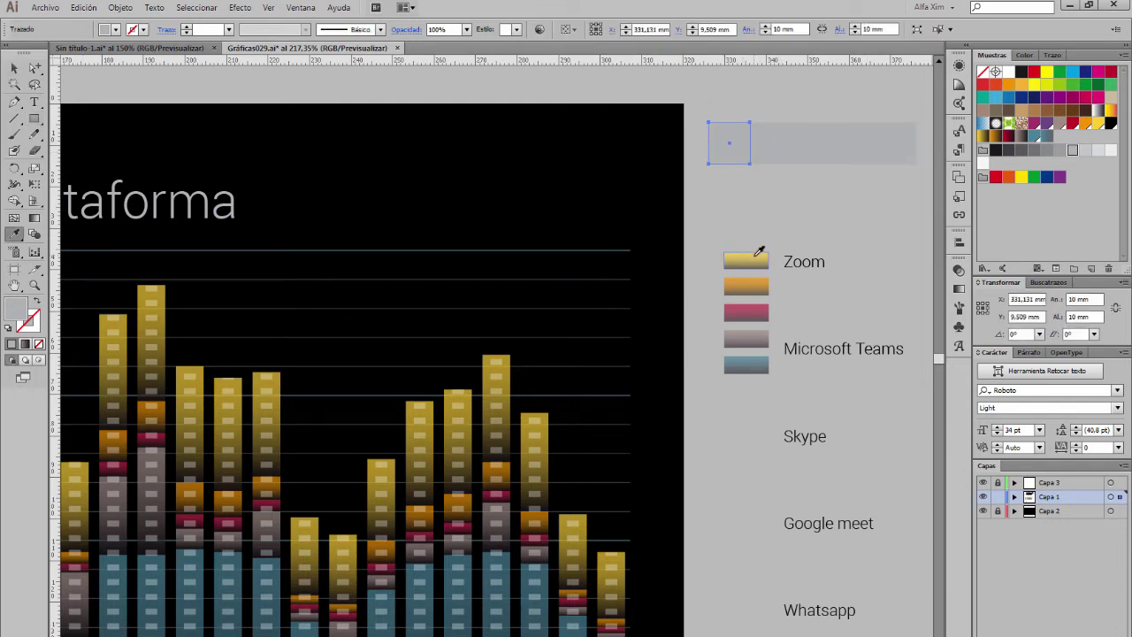
click(752, 256)
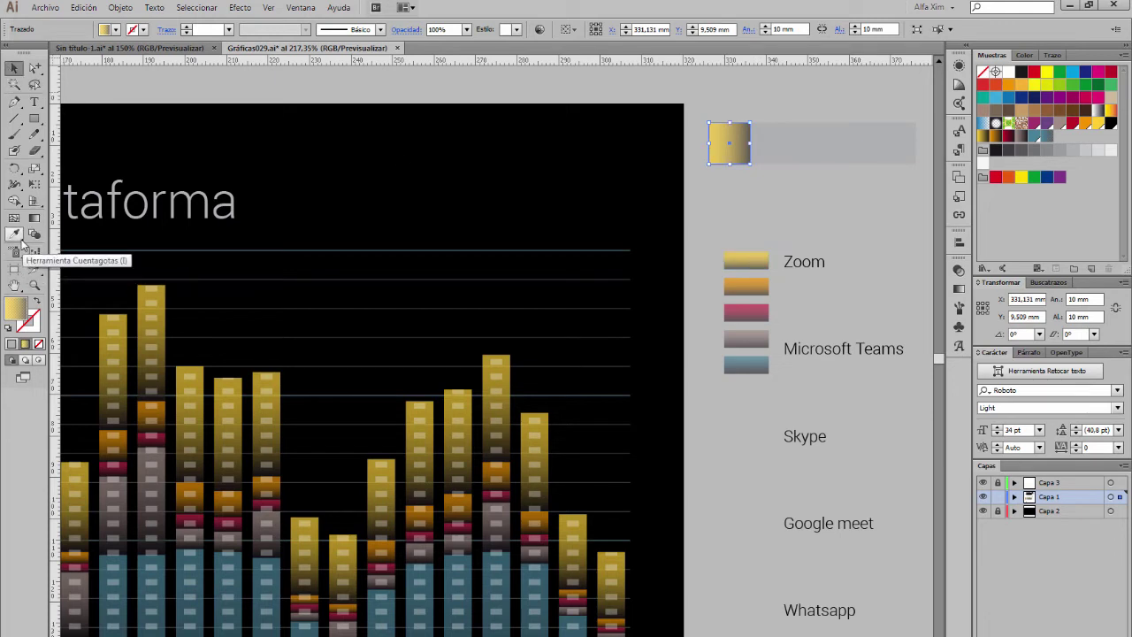
ctrl+click(771, 158)
click(753, 280)
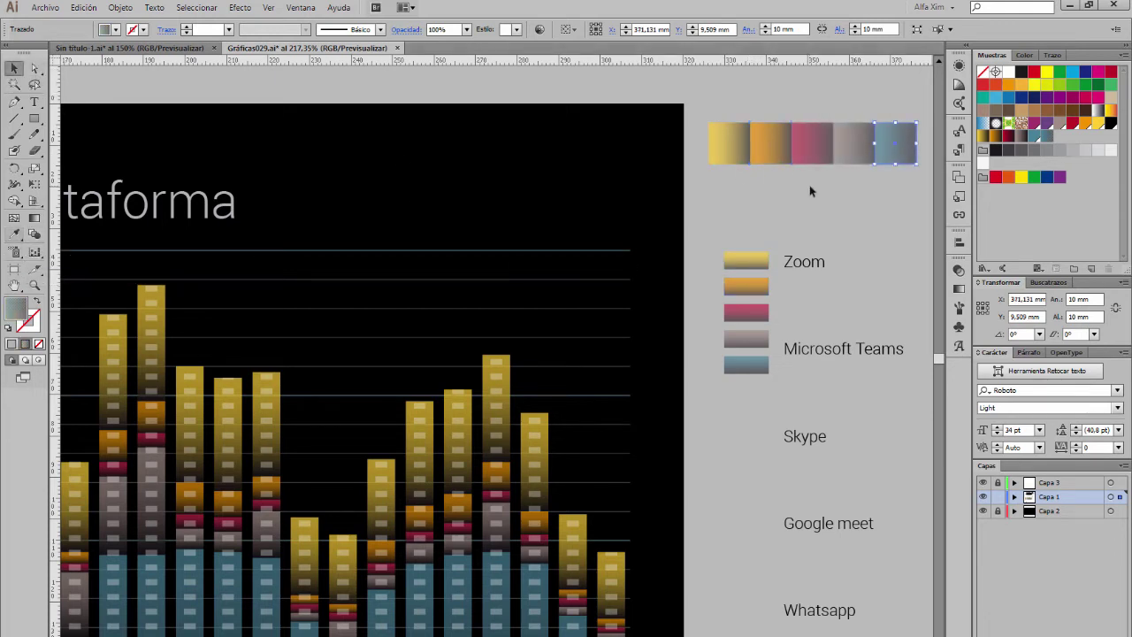
key(v)
- Resize the row of five gradient squares to 2 mm high
drag(701, 112, 922, 175)
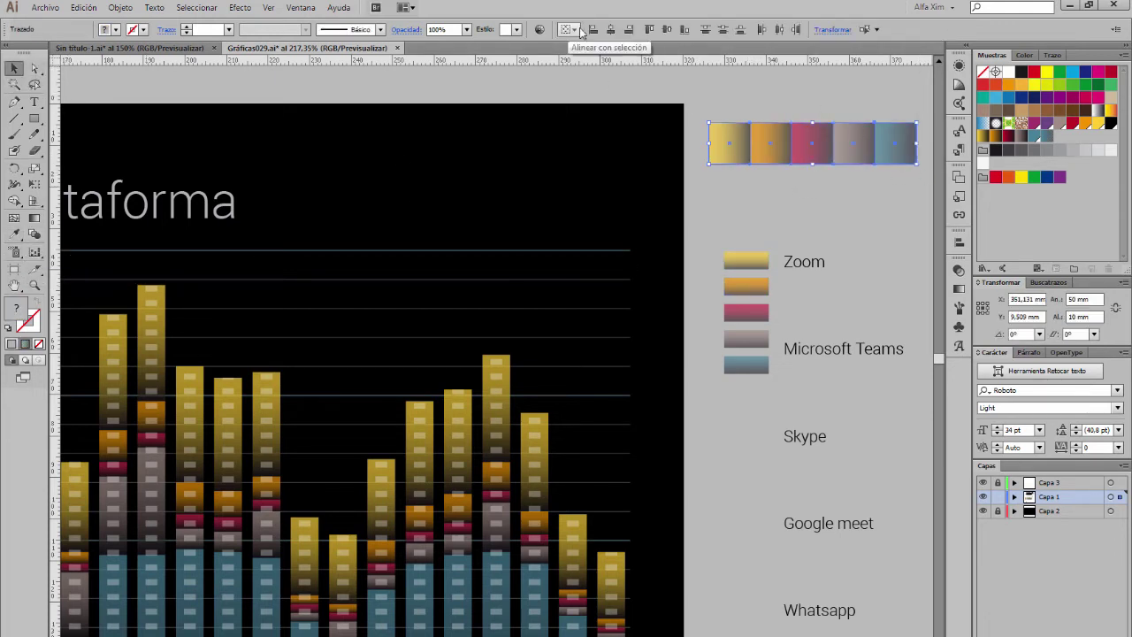
click(833, 29)
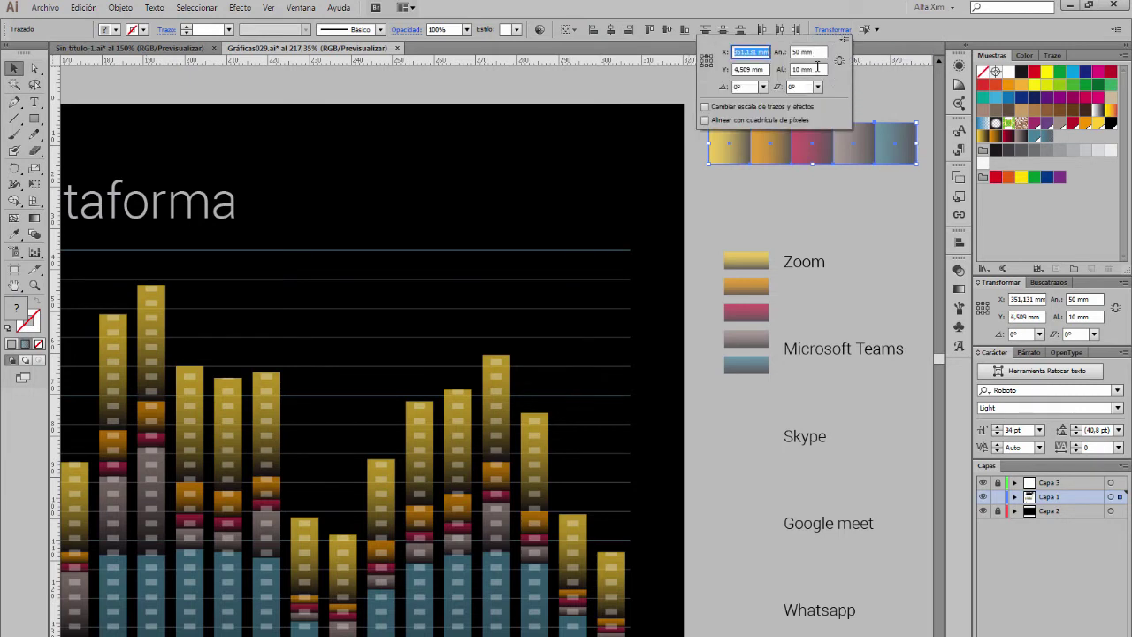
click(807, 69)
text(2)
key(Return)
- Move the 2 mm gradient strip into the chart and group its five rectangles in Outline view
drag(843, 128, 569, 217)
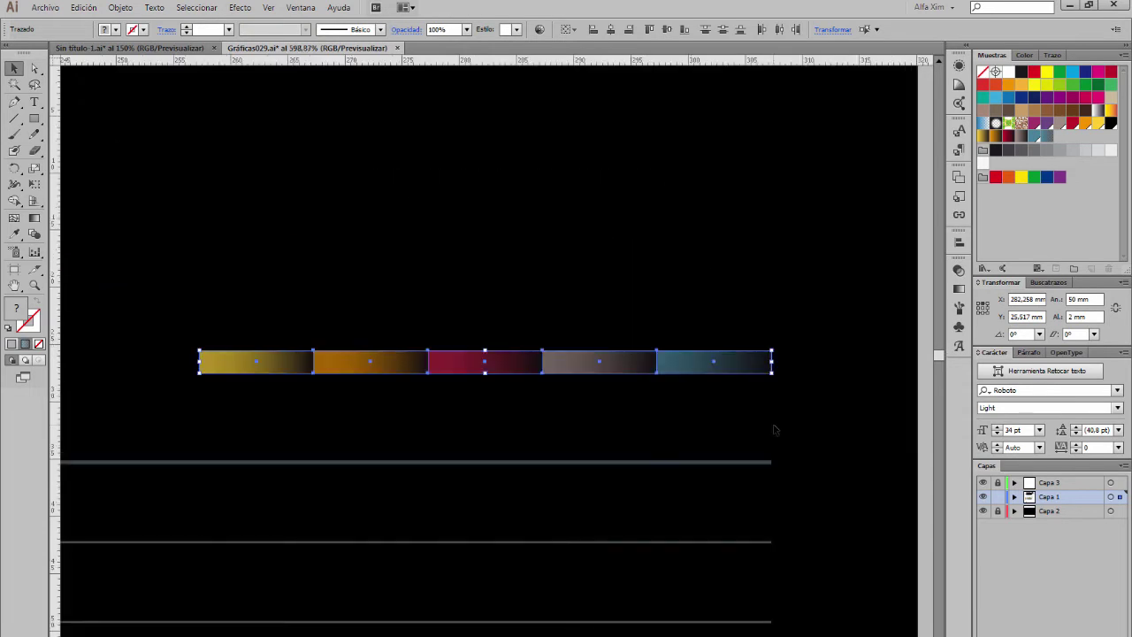
scroll(552, 127, up, 3)
key(ctrl+y)
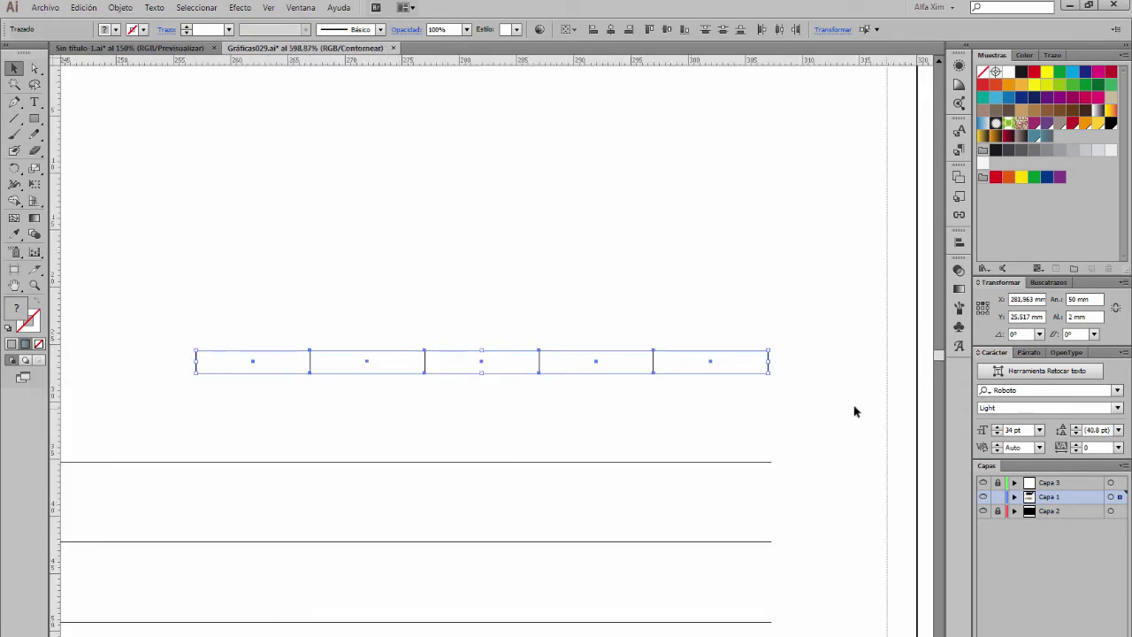
click(770, 410)
click(748, 378)
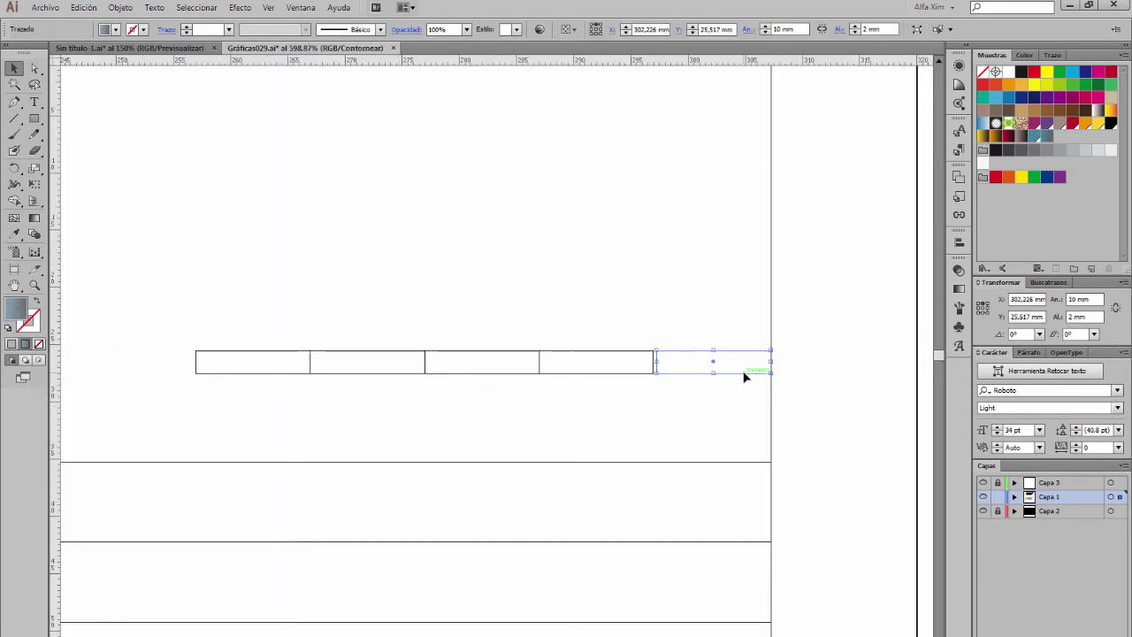
drag(234, 334, 664, 364)
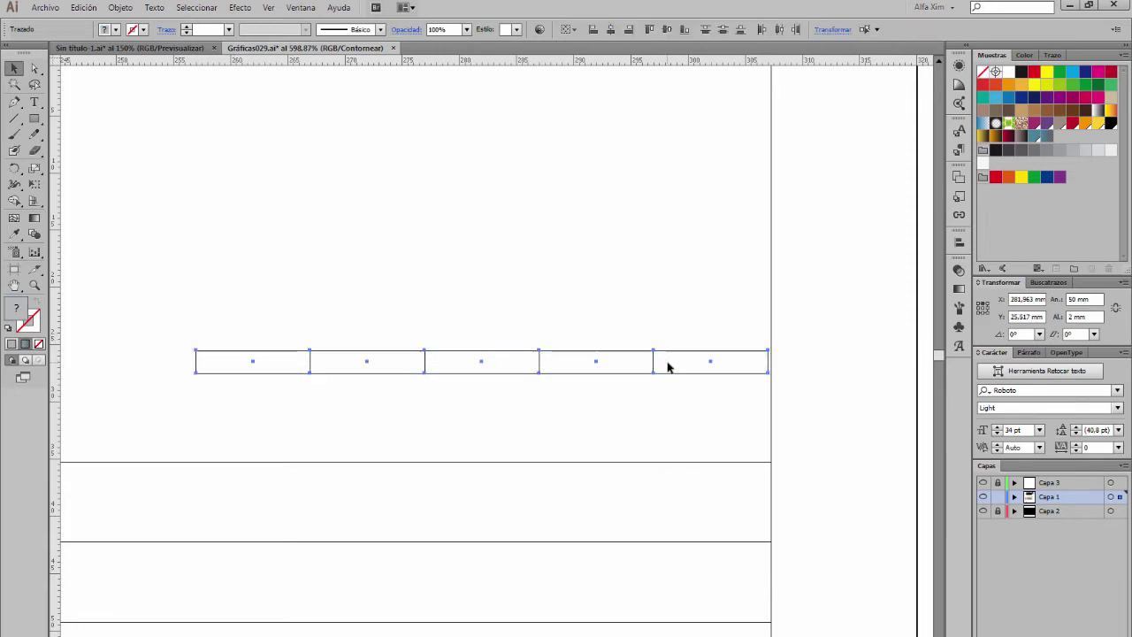
key(ctrl+g)
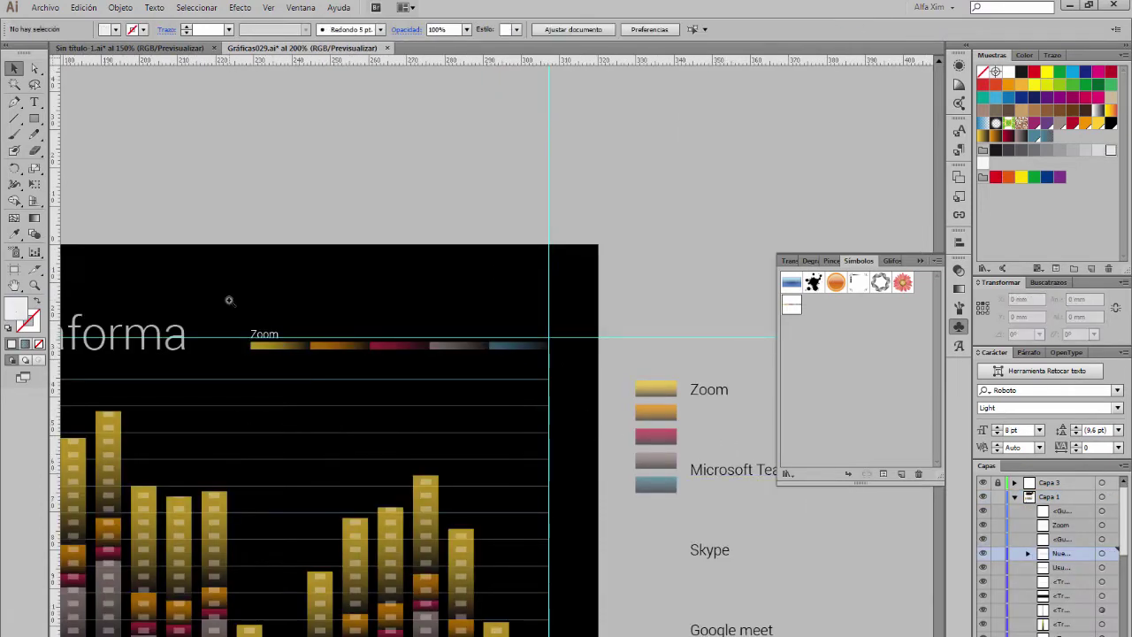
- Copy the Zoom label over the orange block and retype it as 'Microsoft Teams'
drag(227, 298, 596, 360)
click(175, 369)
drag(163, 372, 314, 372)
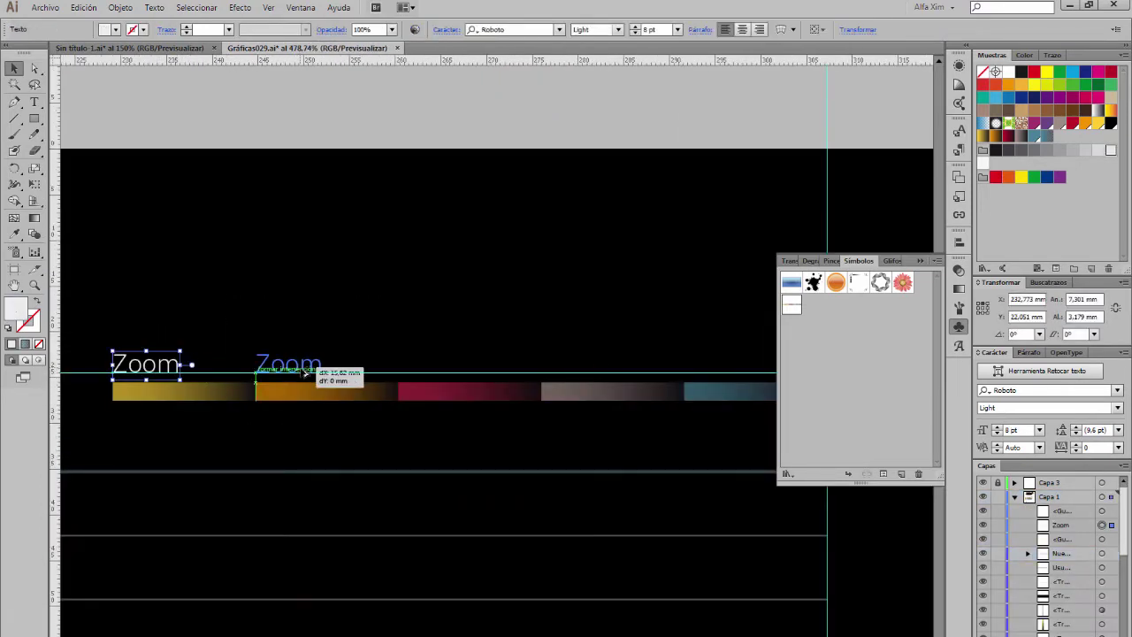
text(Microsoft Teams)
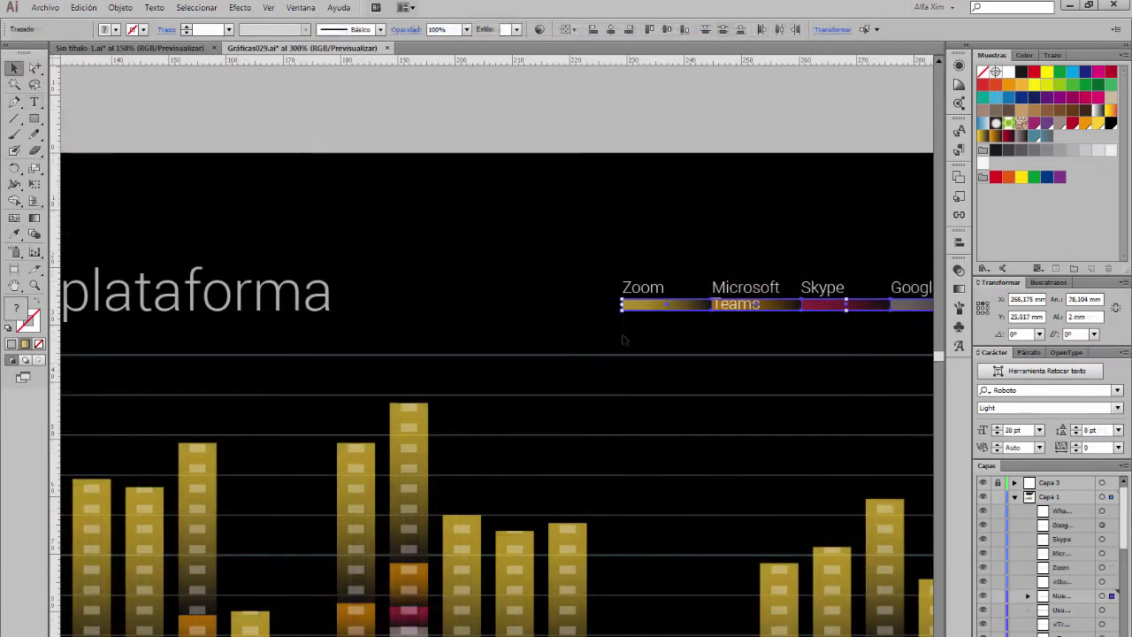
drag(587, 303, 529, 305)
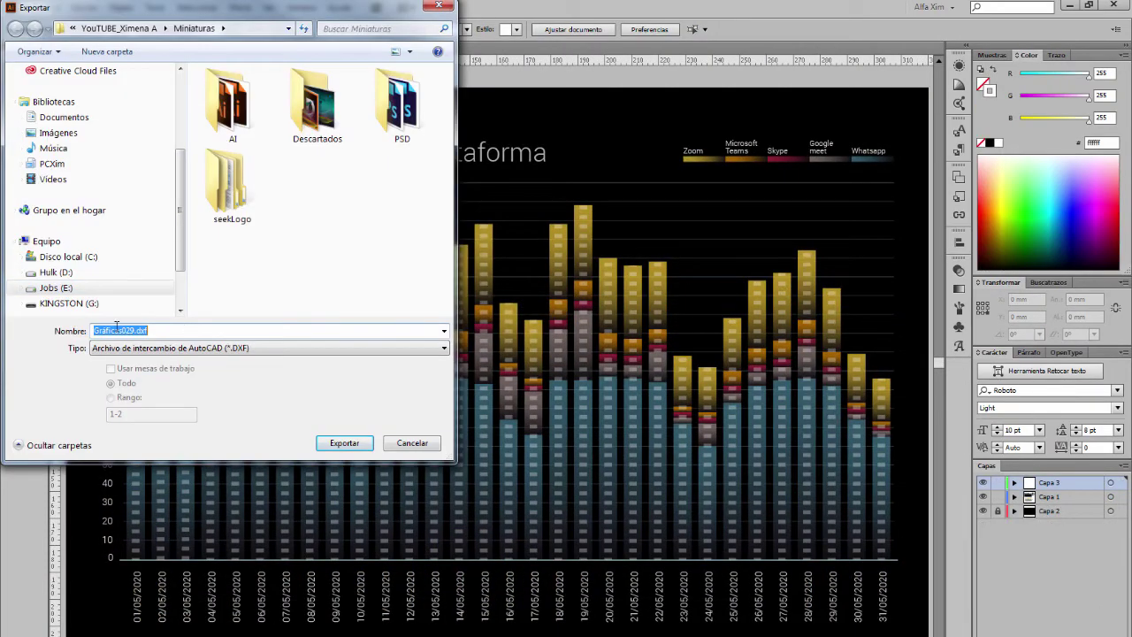
- Export artboard 1 as JPEG Gráficas029.jpg at quality 10, 150 ppi, RGB
click(130, 349)
click(129, 422)
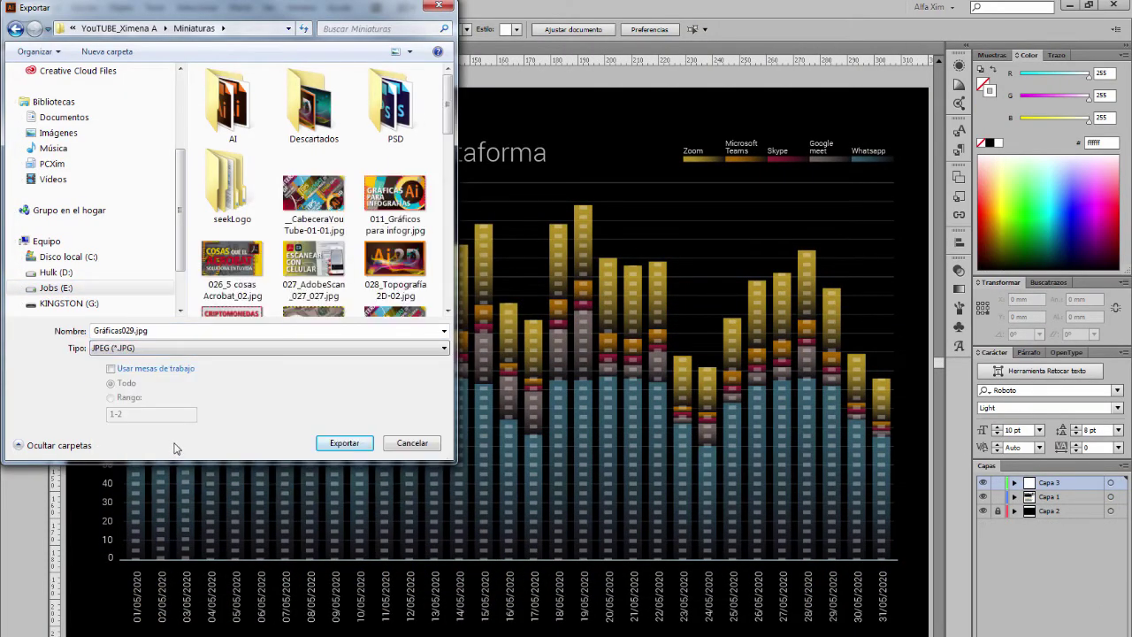
click(111, 369)
click(111, 397)
drag(110, 414, 181, 422)
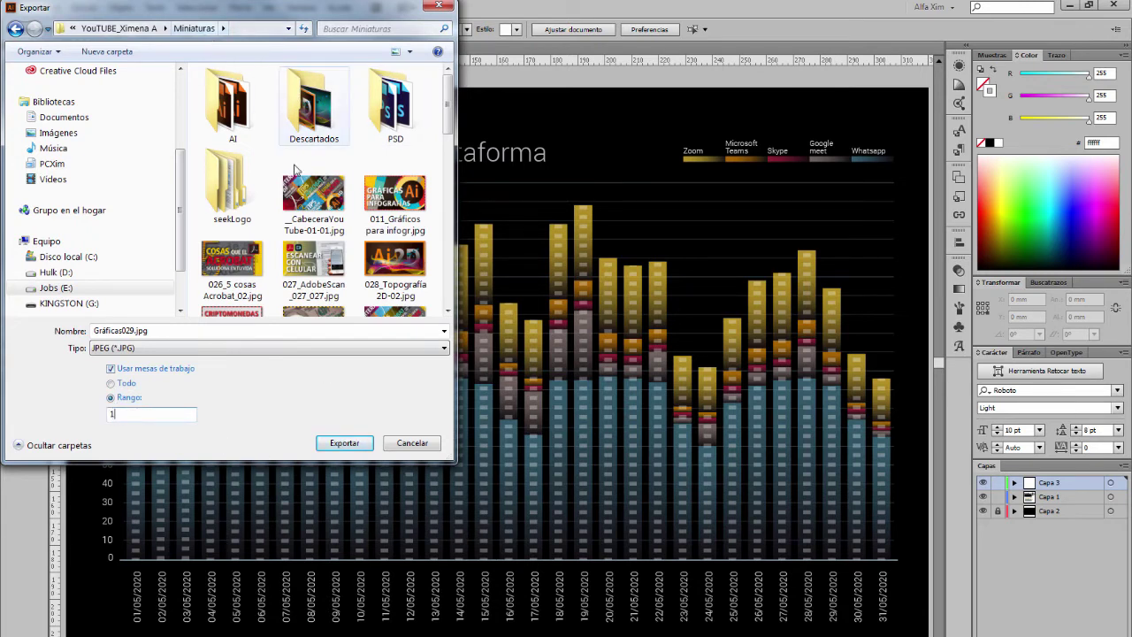
click(341, 444)
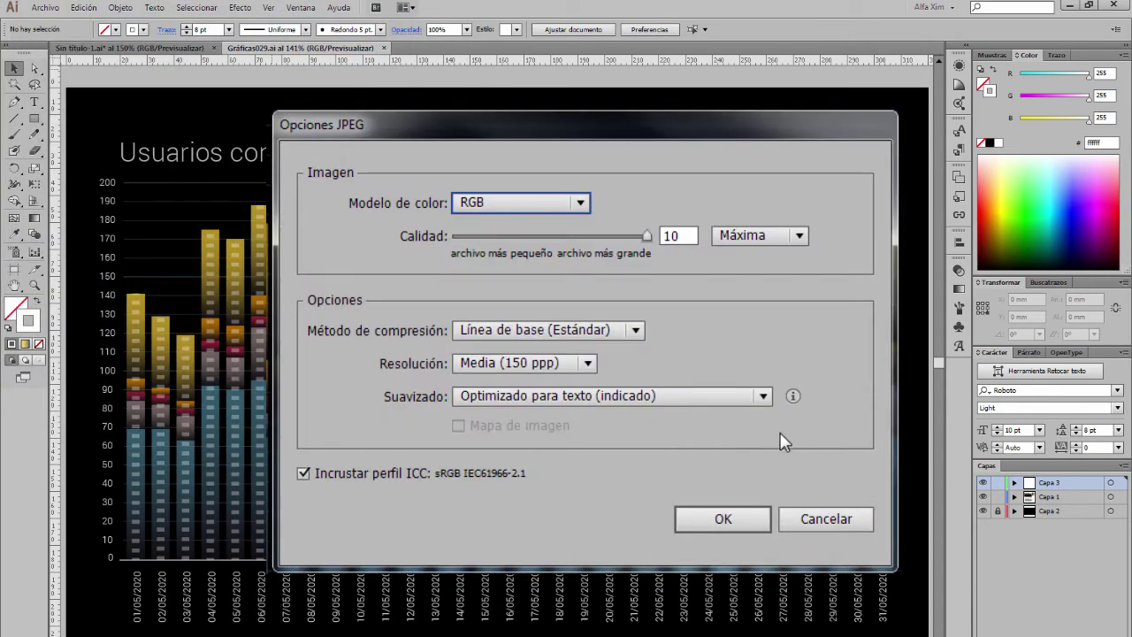
click(734, 520)
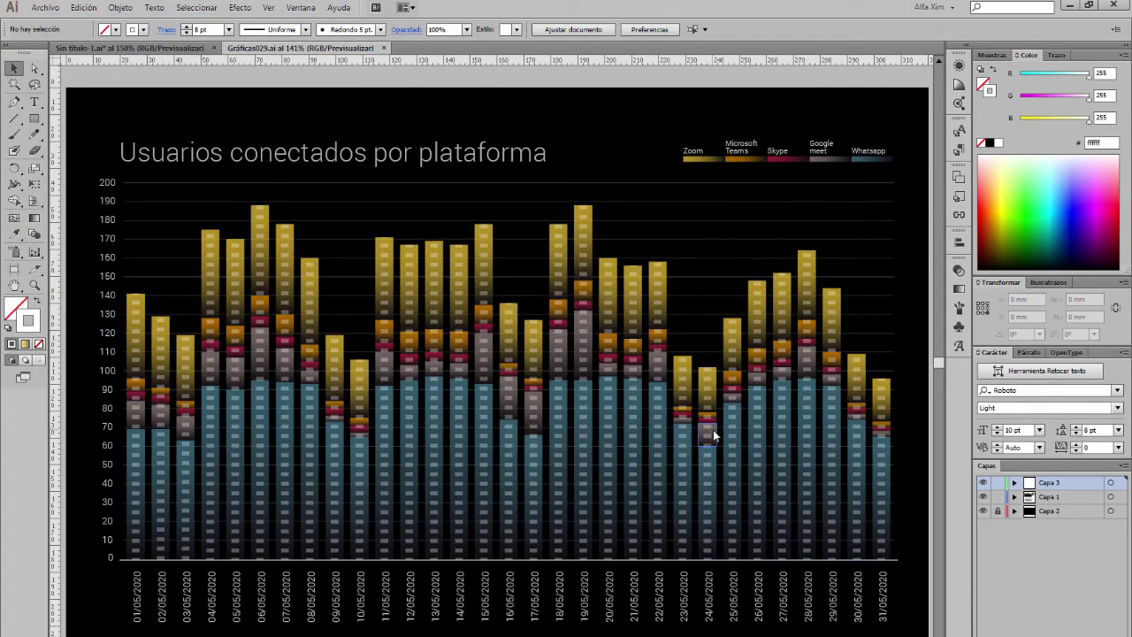